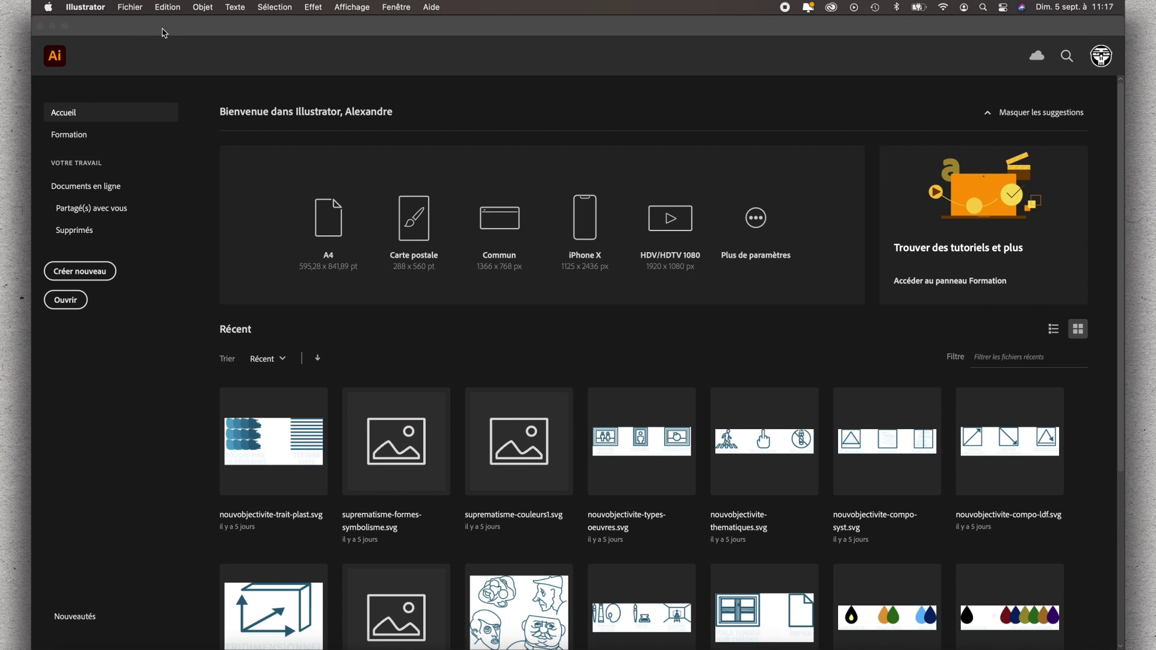
- Open the Fichier menu from the Illustrator Home screen
left_click(137, 7)
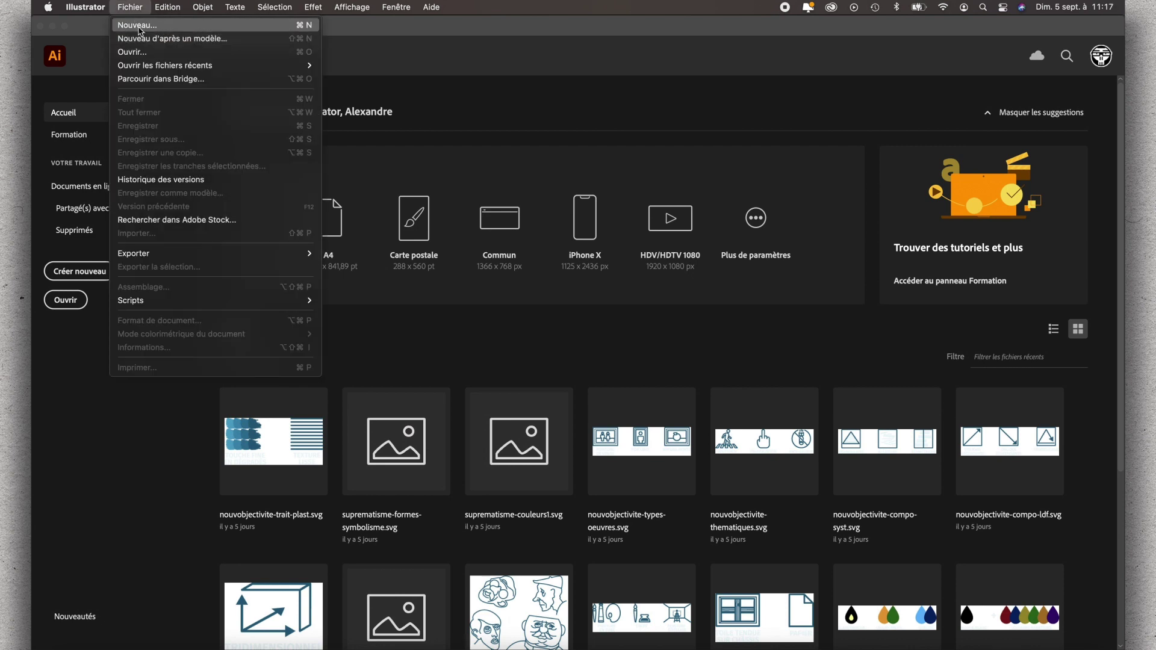
- Set up a new Film et vidéo HDV/HDTV 1080 (1920 × 1080 px) document named CHARA-MOTION
left_click(138, 28)
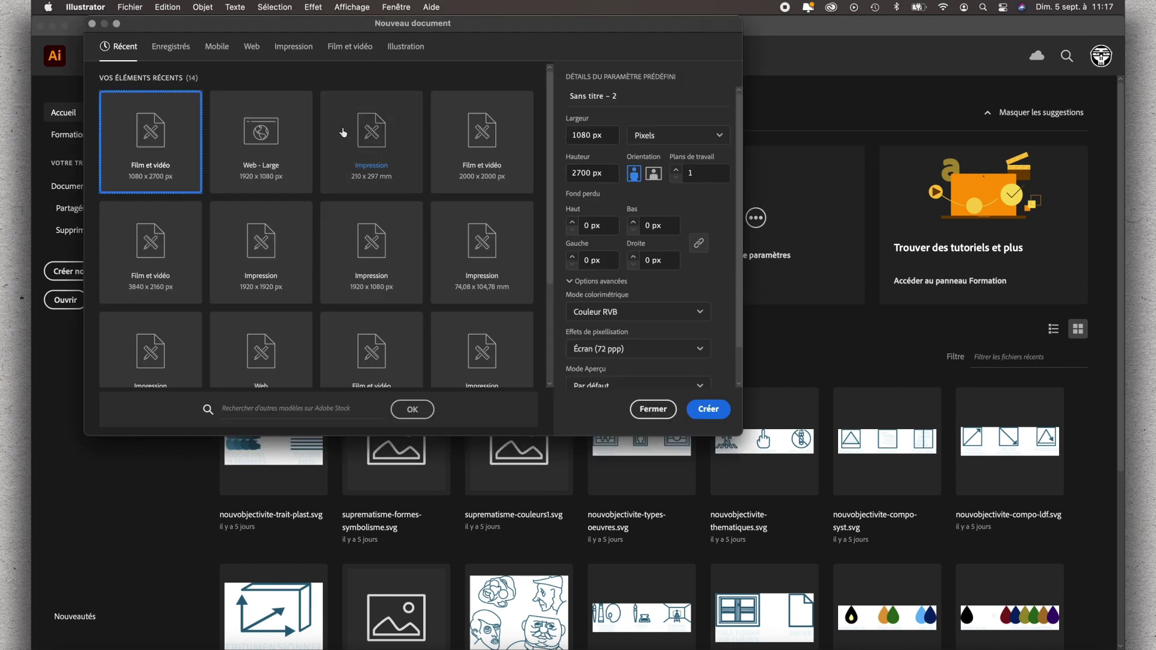
left_click(348, 48)
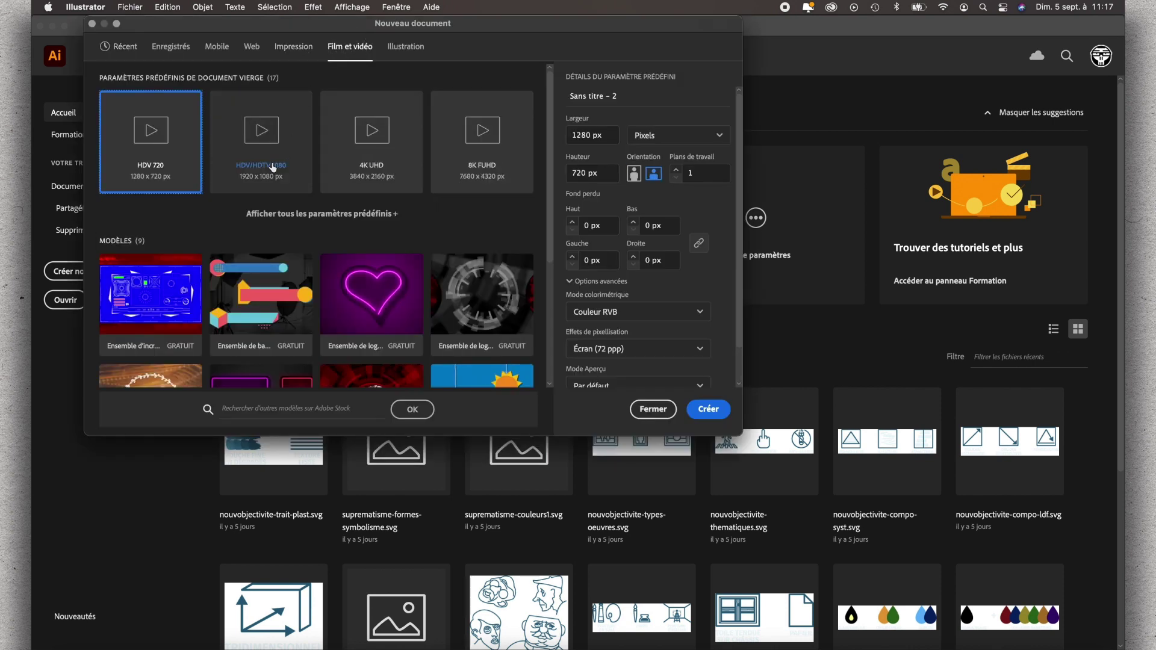
left_click(293, 153)
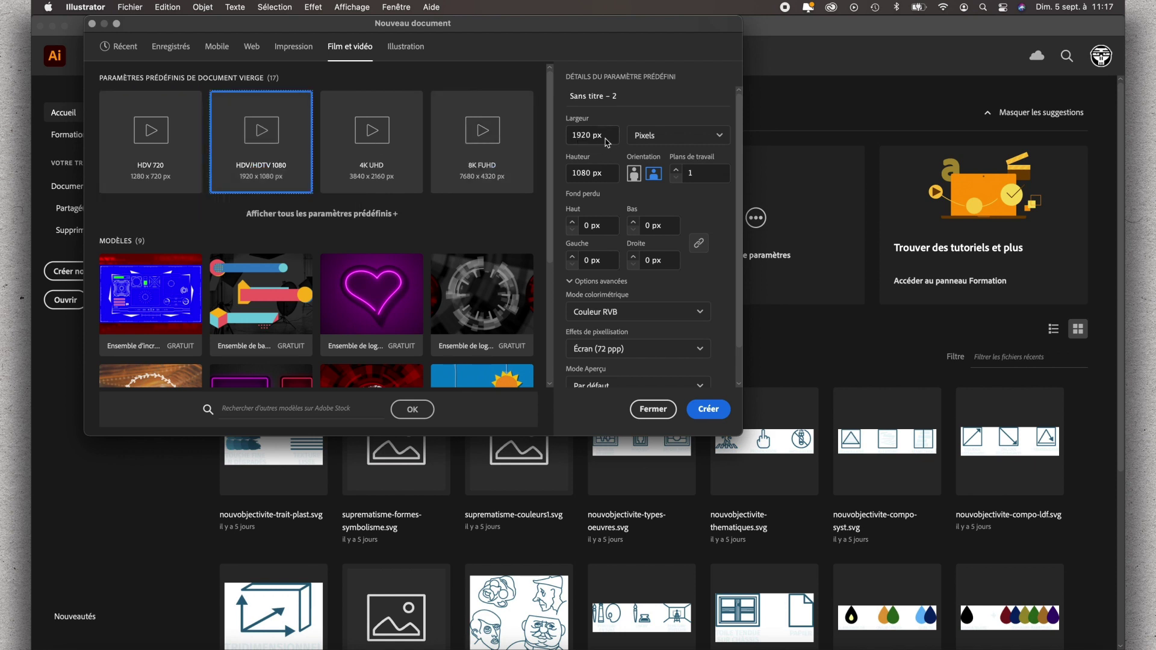
left_click(606, 98)
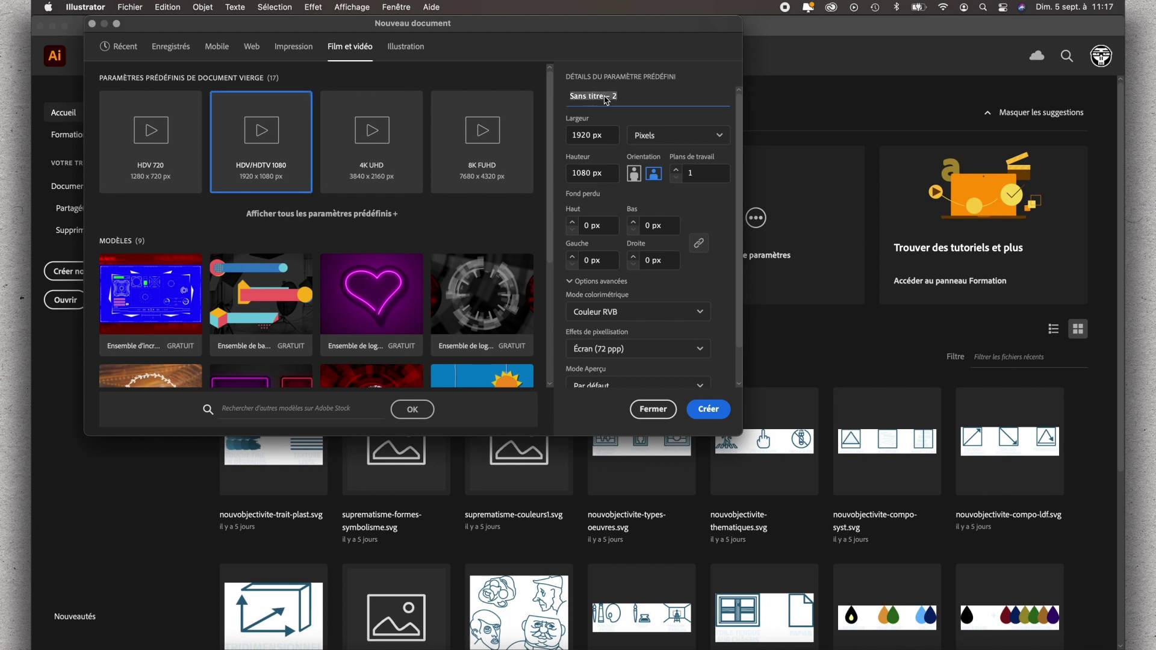
type("CHARA-")
type("MOT")
type("ION")
- Create the CHARA-MOTION document with these settings
key("Return")
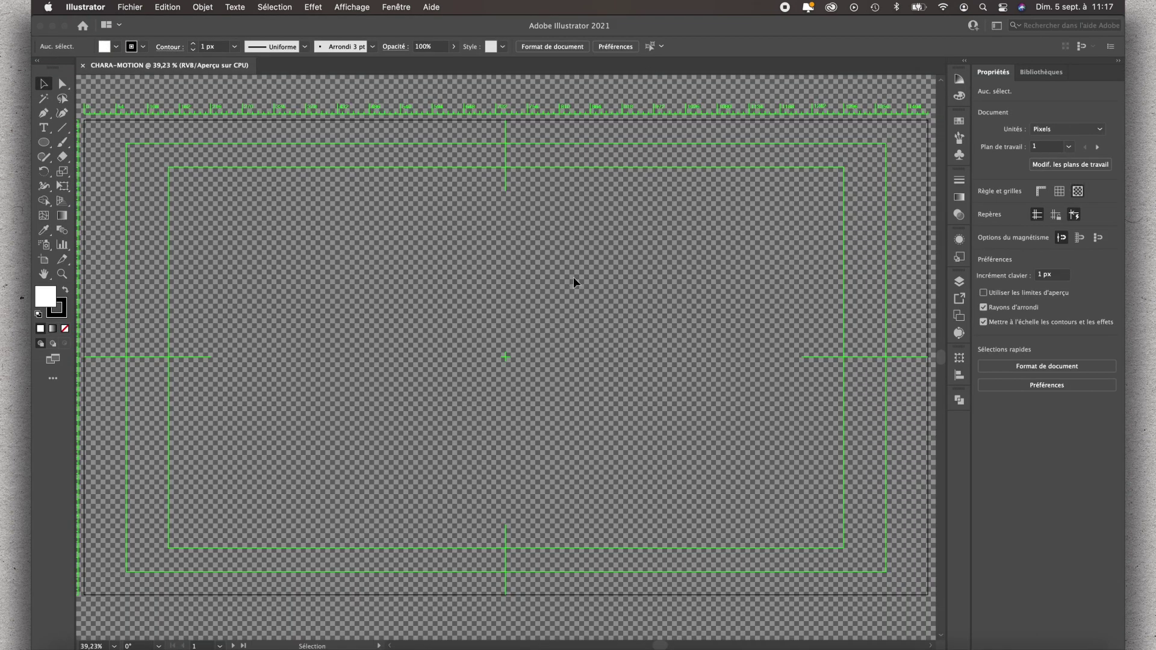
scroll(569, 292, "down", 2)
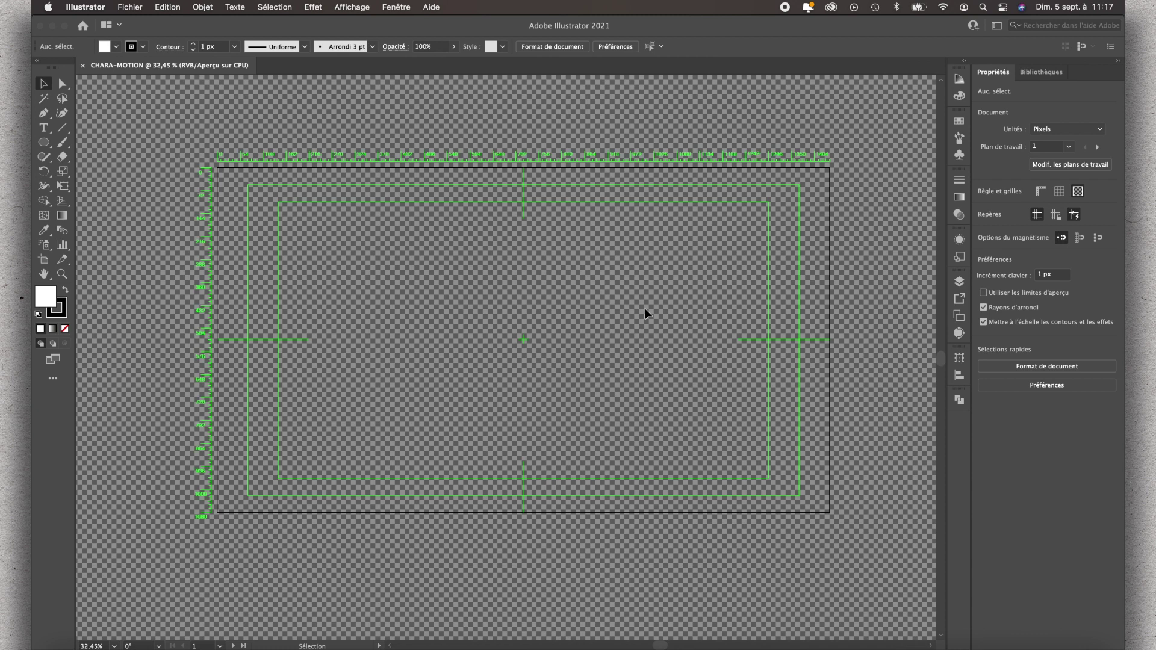
scroll(644, 312, "up", 2)
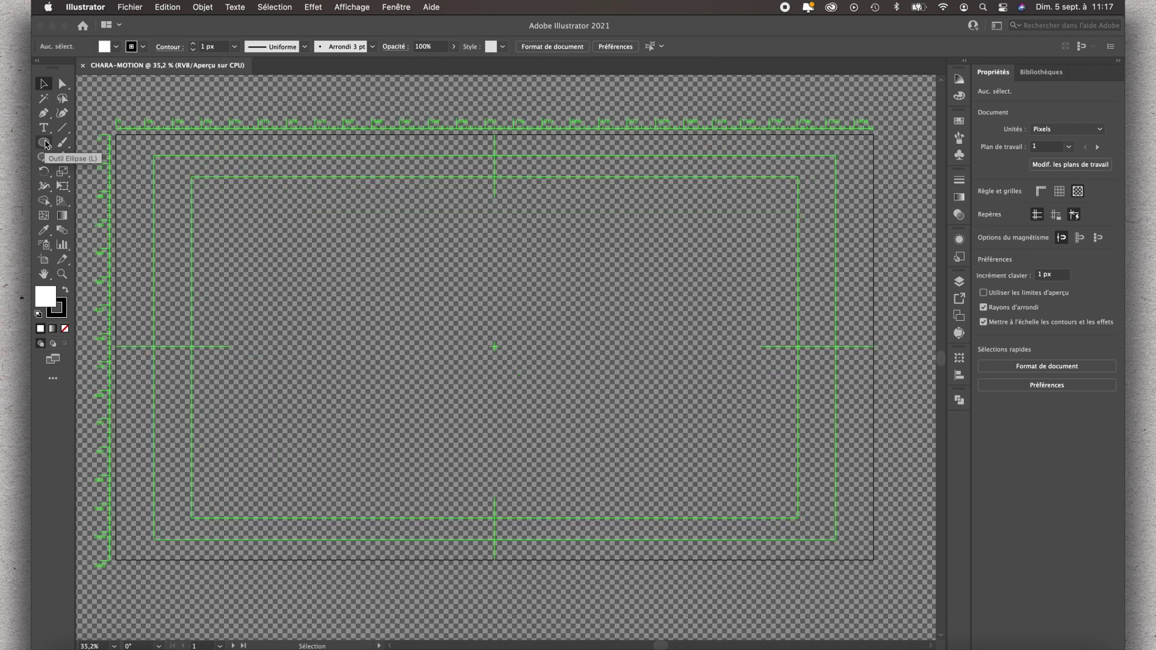
- Draw a 300 × 300 px square on the artboard with the Rectangle tool
left_click(44, 143)
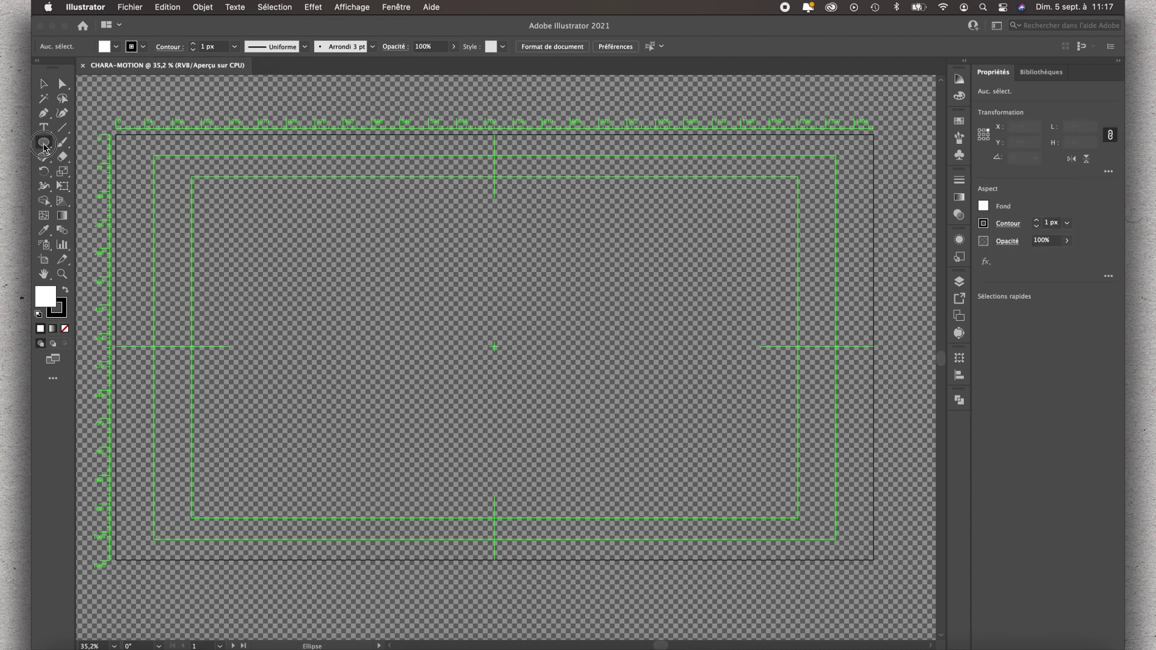
left_click_drag(45, 146, 105, 146)
left_click(495, 347)
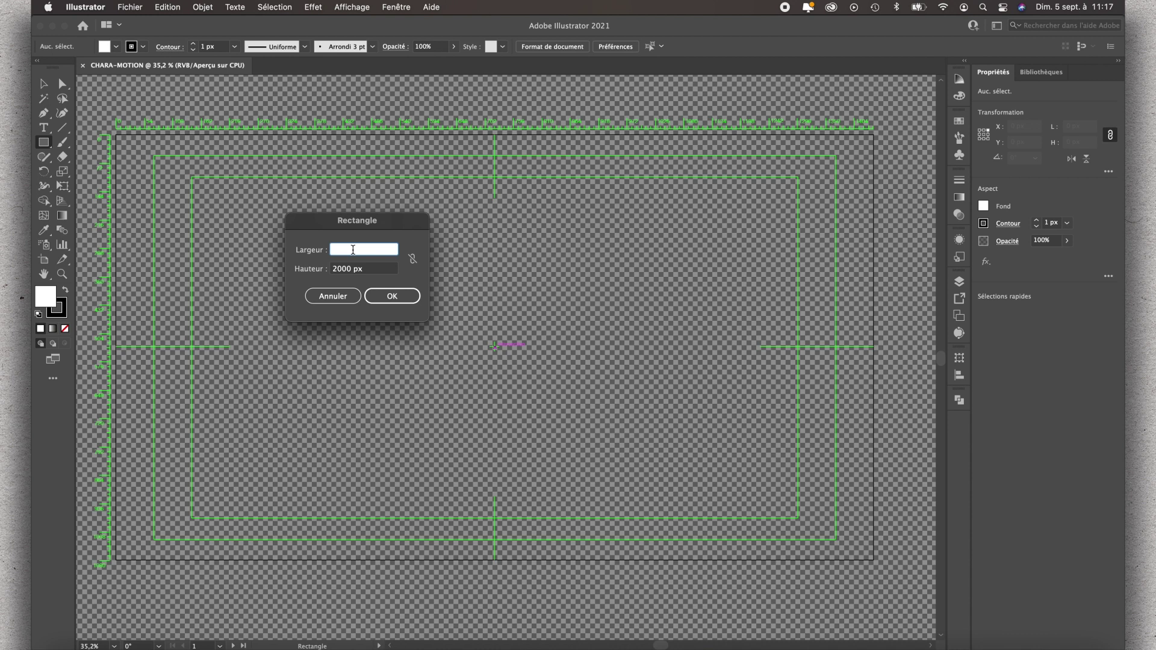
type("300")
key("Tab")
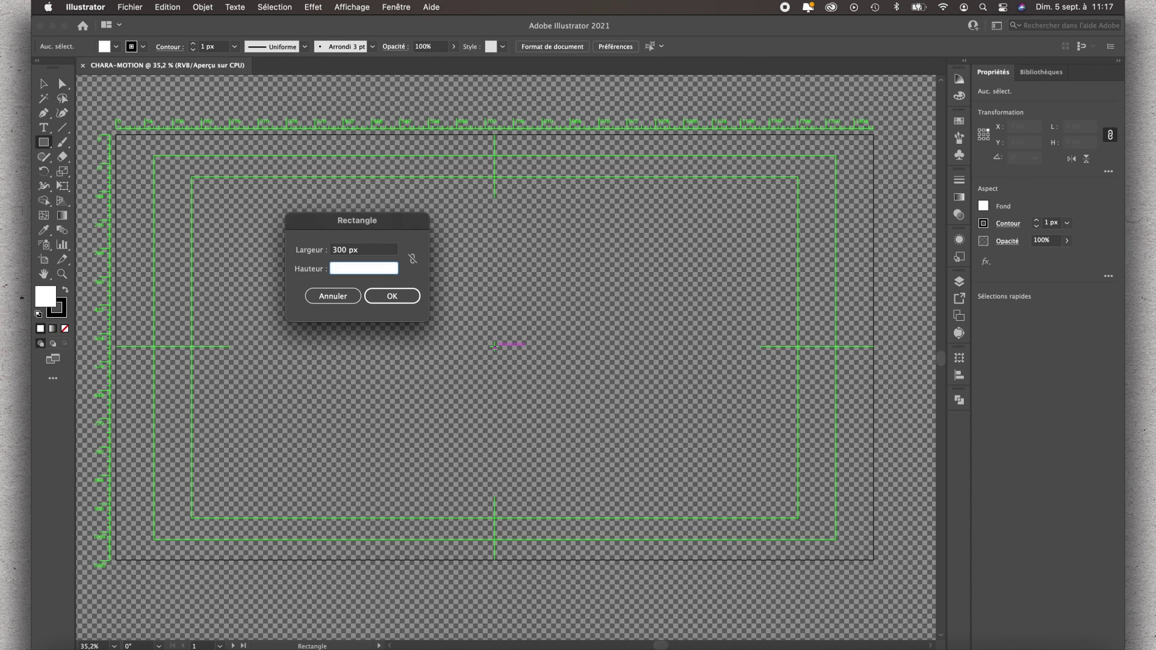
type("300")
key("Tab")
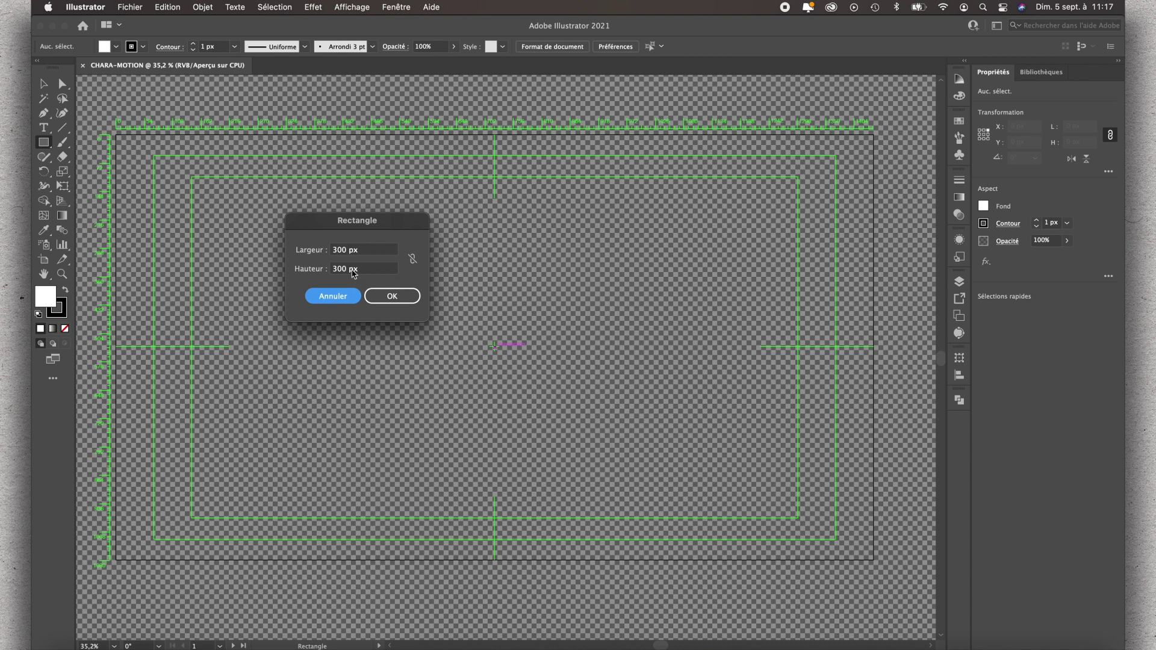
left_click(396, 294)
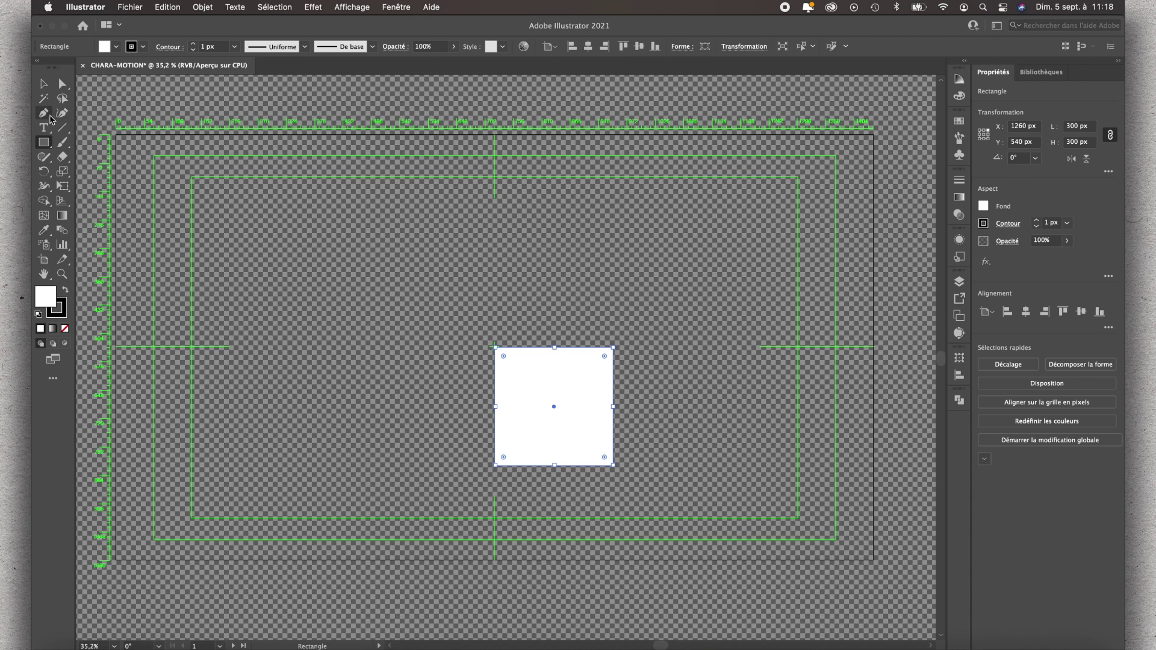
- Reshape the square into an upward triangle with a top-middle anchor, and show the Calques panel
left_click(44, 114)
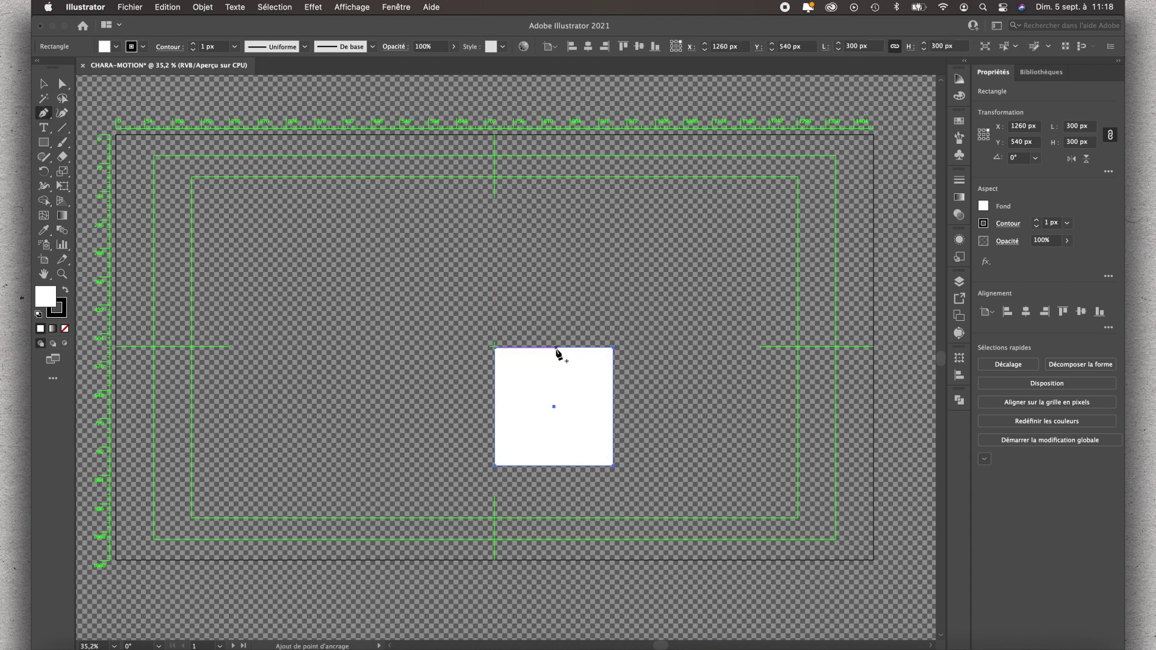
left_click(555, 348)
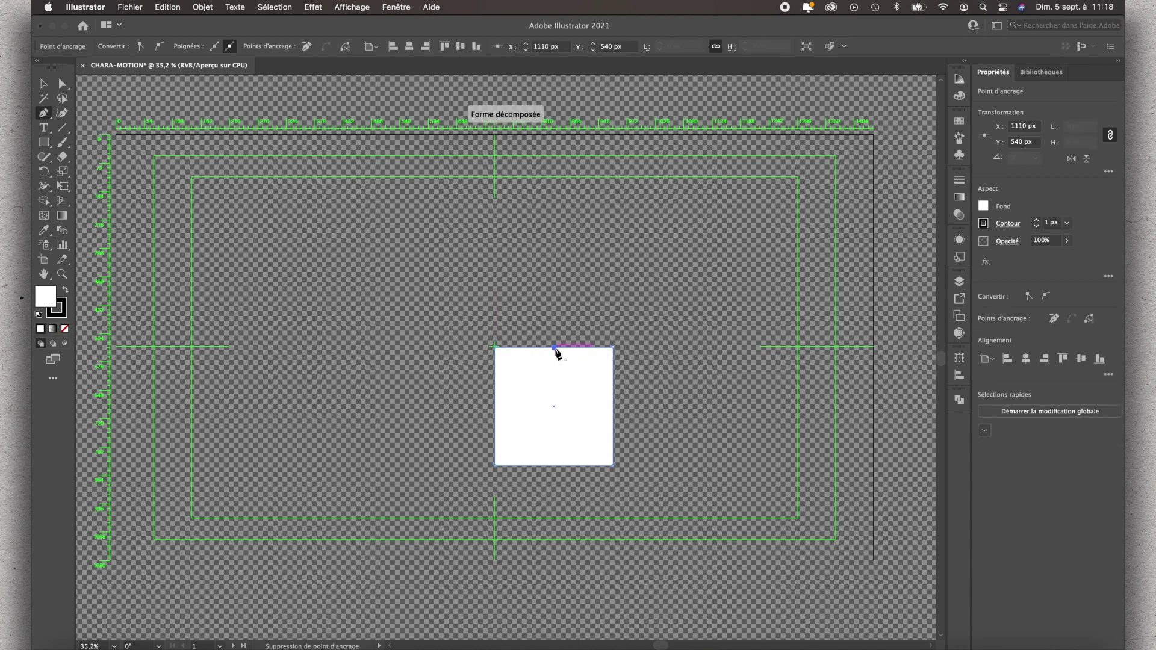
left_click(496, 348)
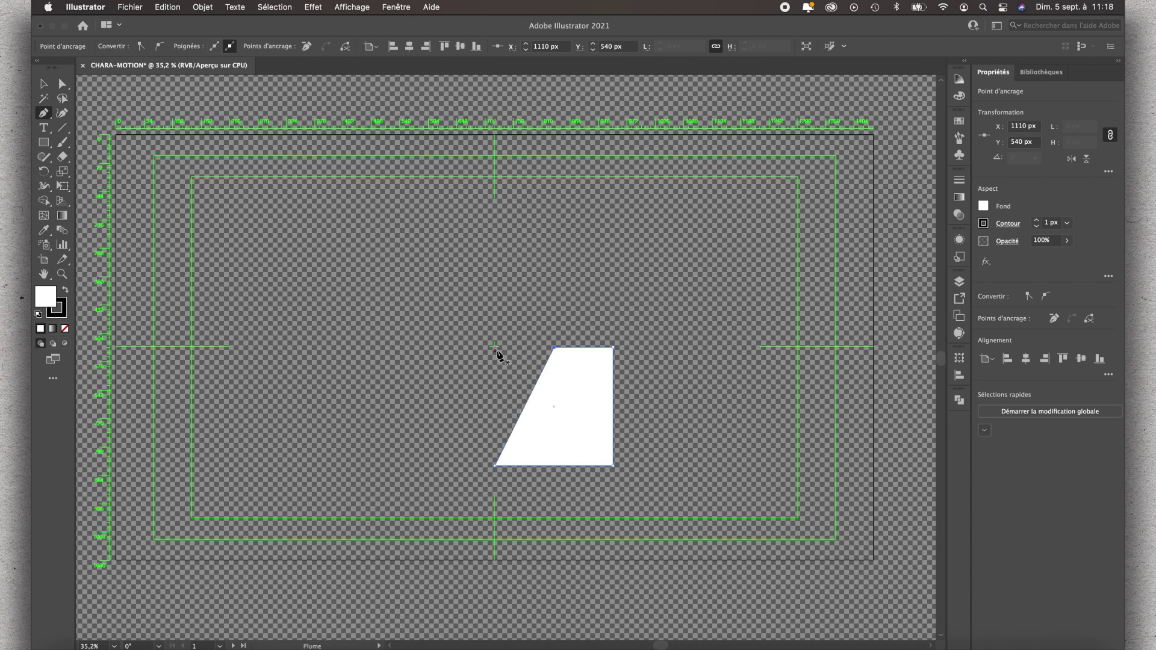
left_click(613, 348)
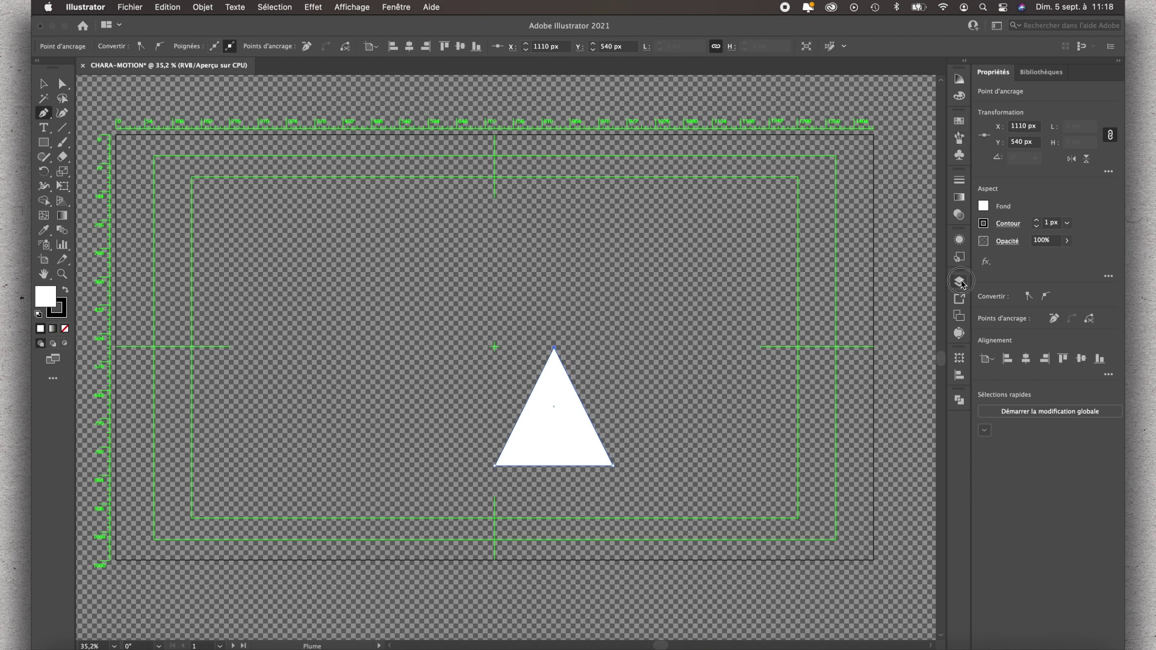
left_click(959, 281)
- Rename the layer to TRIANGLE
double_click(816, 296)
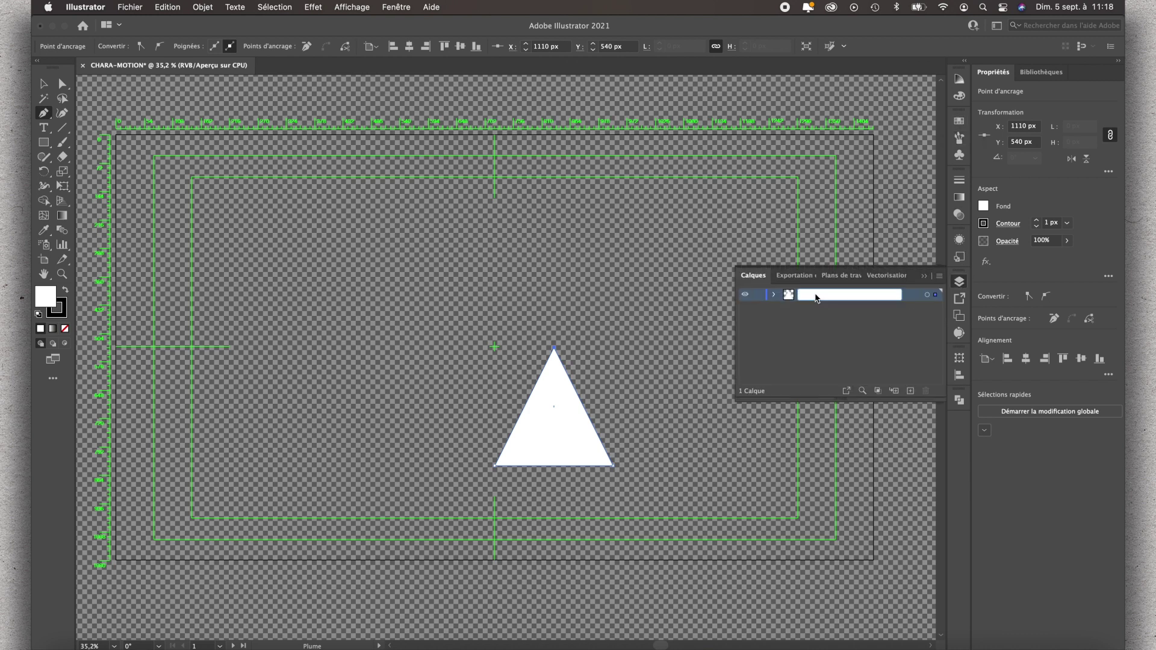
type("TRIA")
type("NGLE")
key("Return")
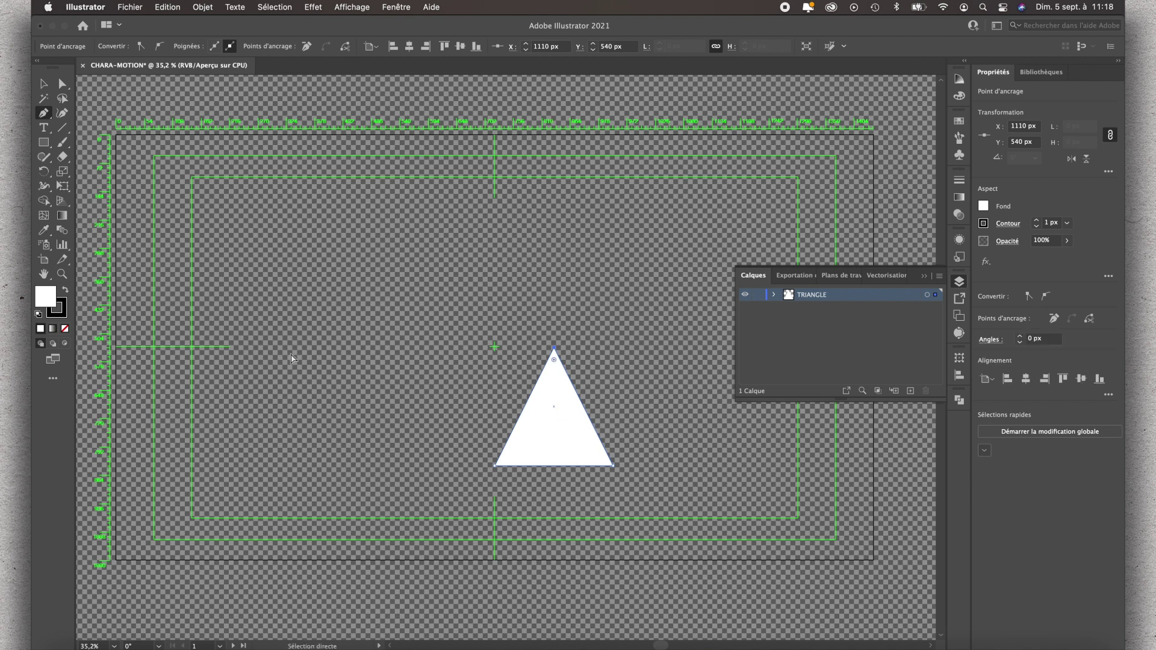
- Remove the triangle's stroke, fill it magenta #ff73ff, then deselect it
left_click(65, 311)
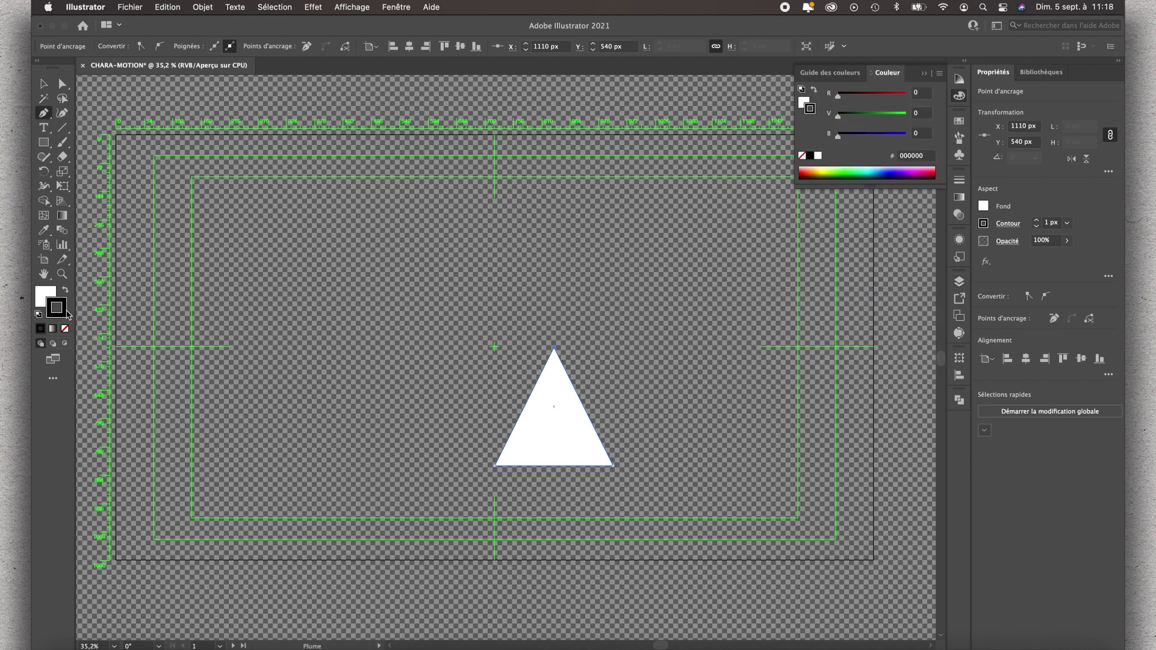
left_click(65, 330)
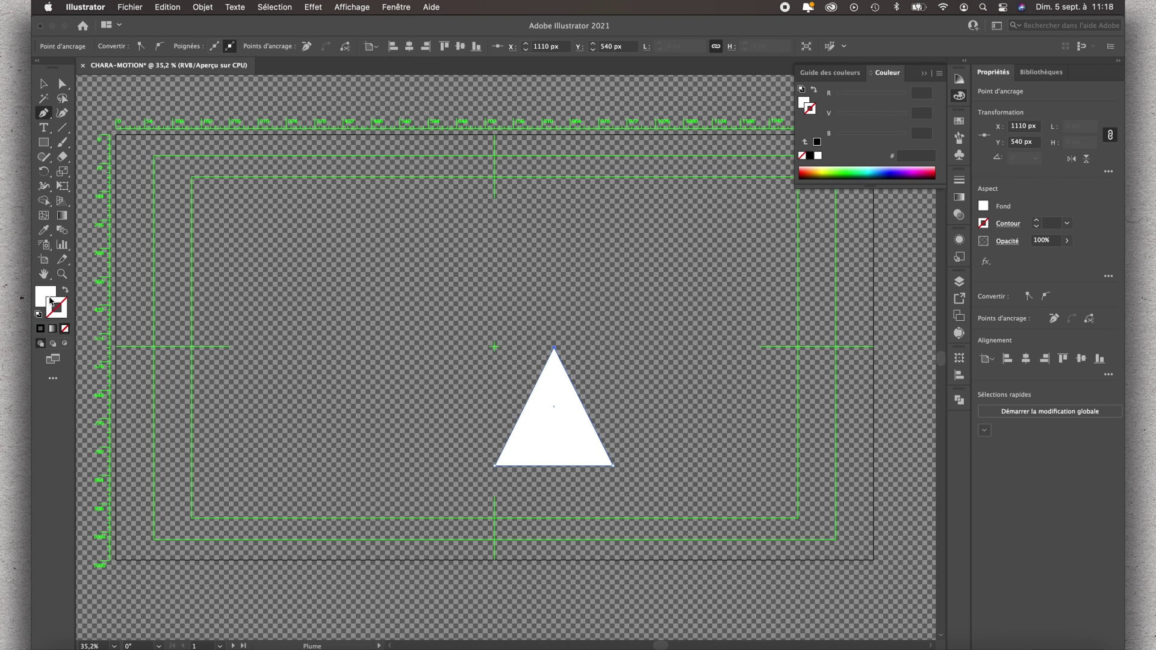
left_click(46, 297)
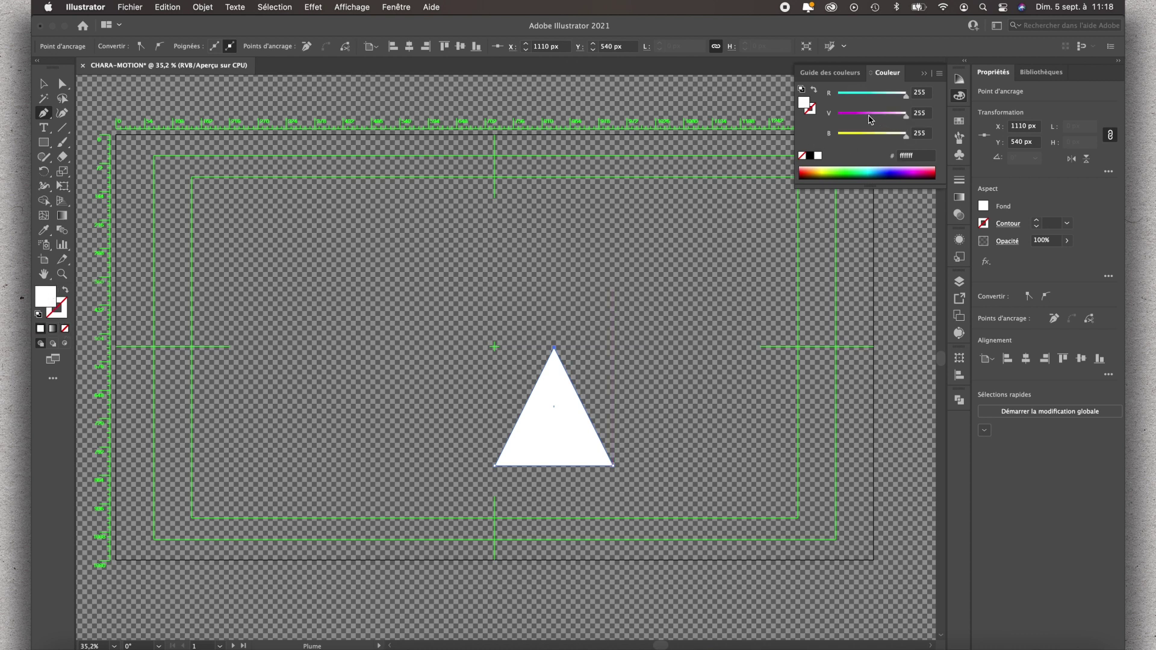
left_click(869, 114)
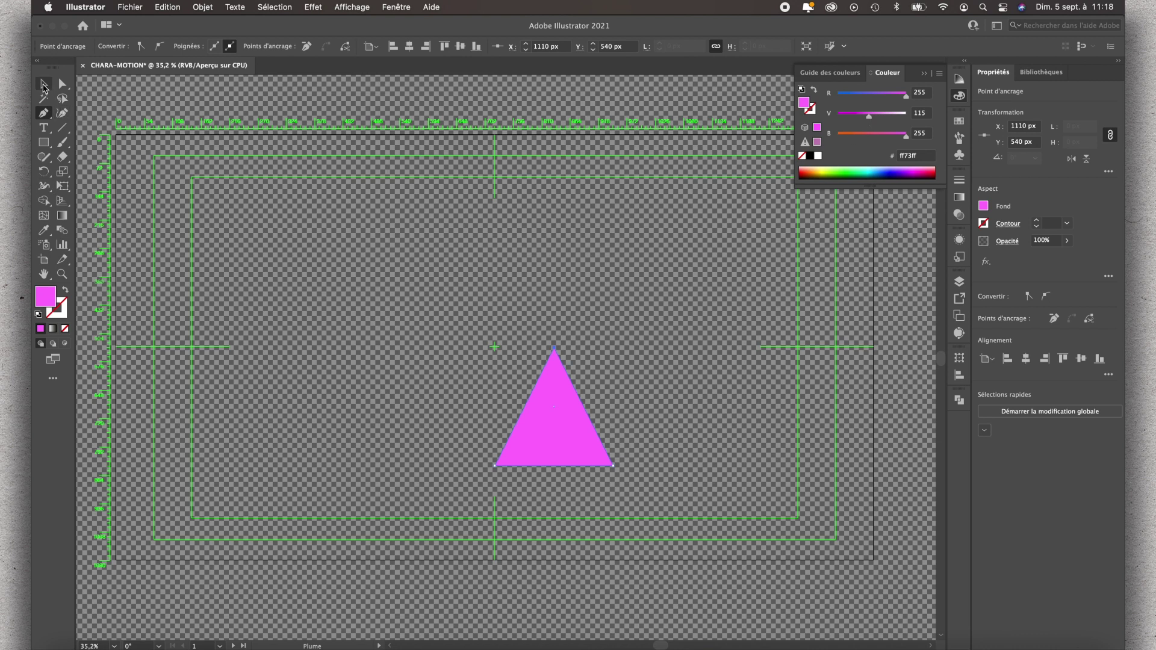
left_click(44, 84)
left_click(431, 333)
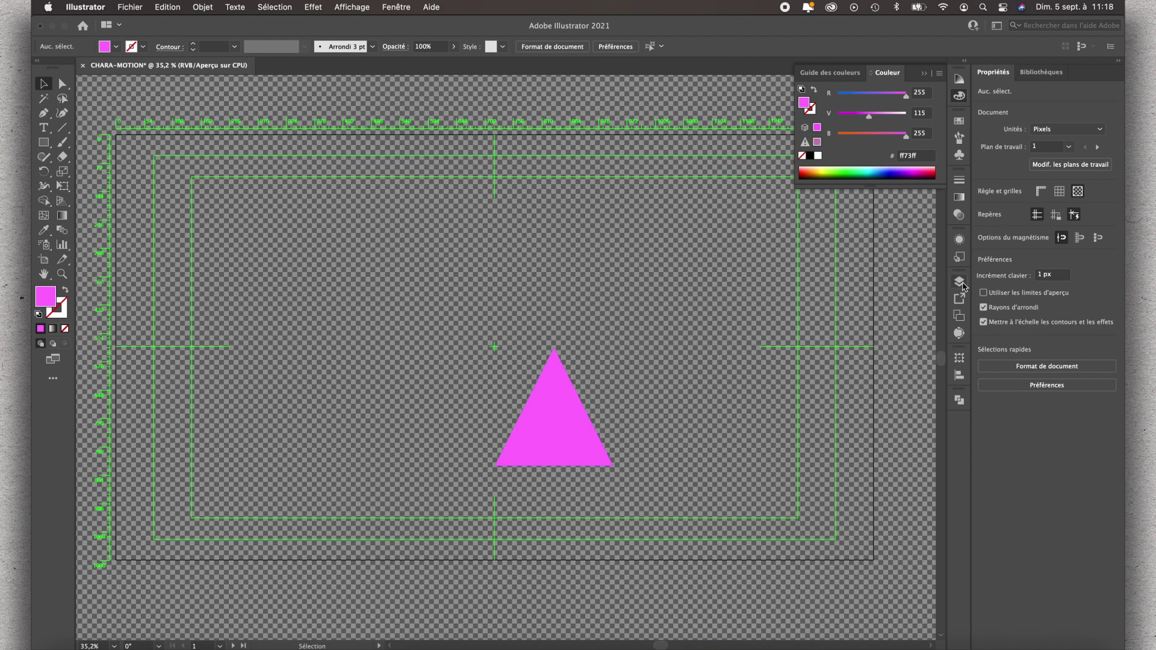
- Add a new layer above TRIANGLE and name it ROND
left_click(959, 281)
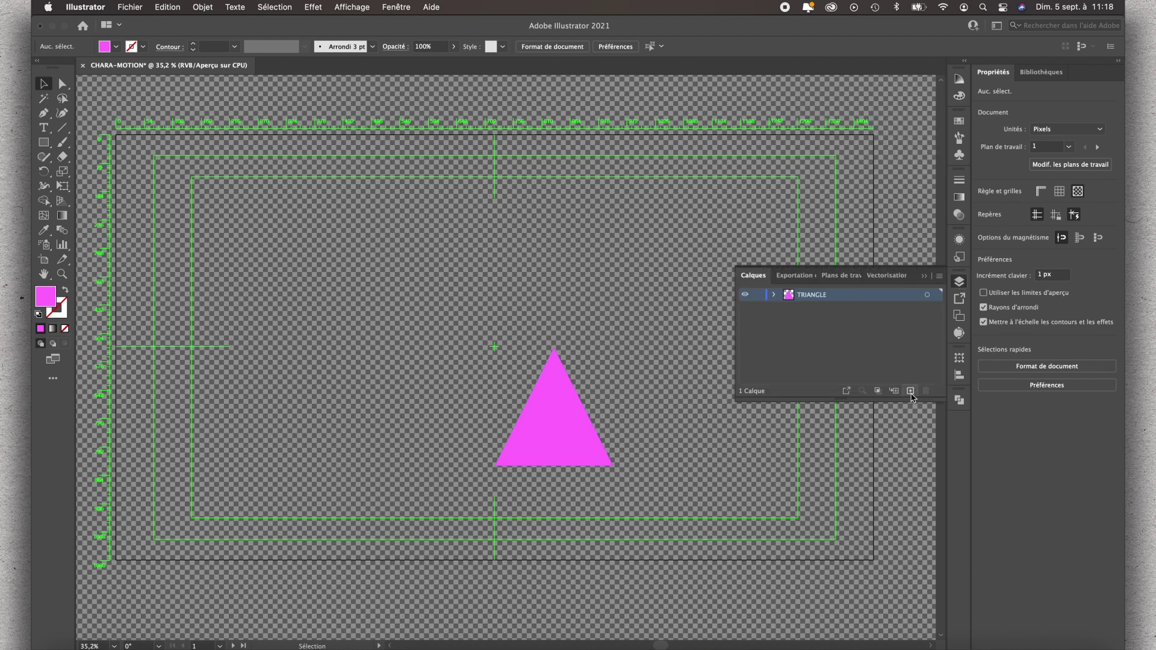
left_click(910, 391)
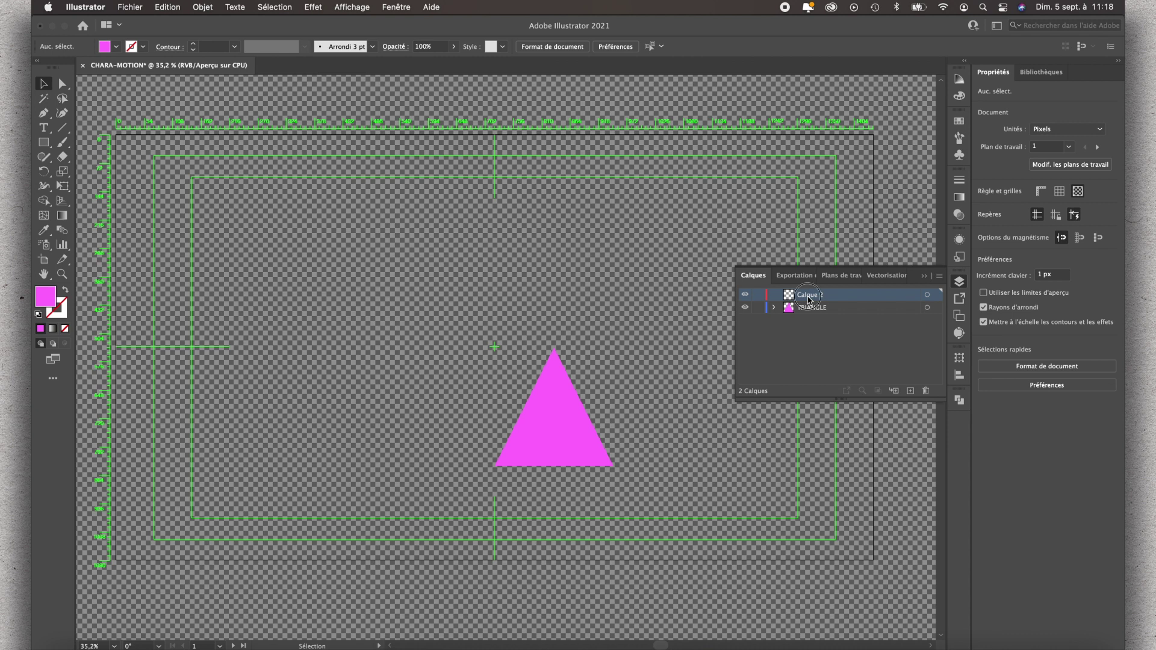
double_click(808, 295)
type("RON")
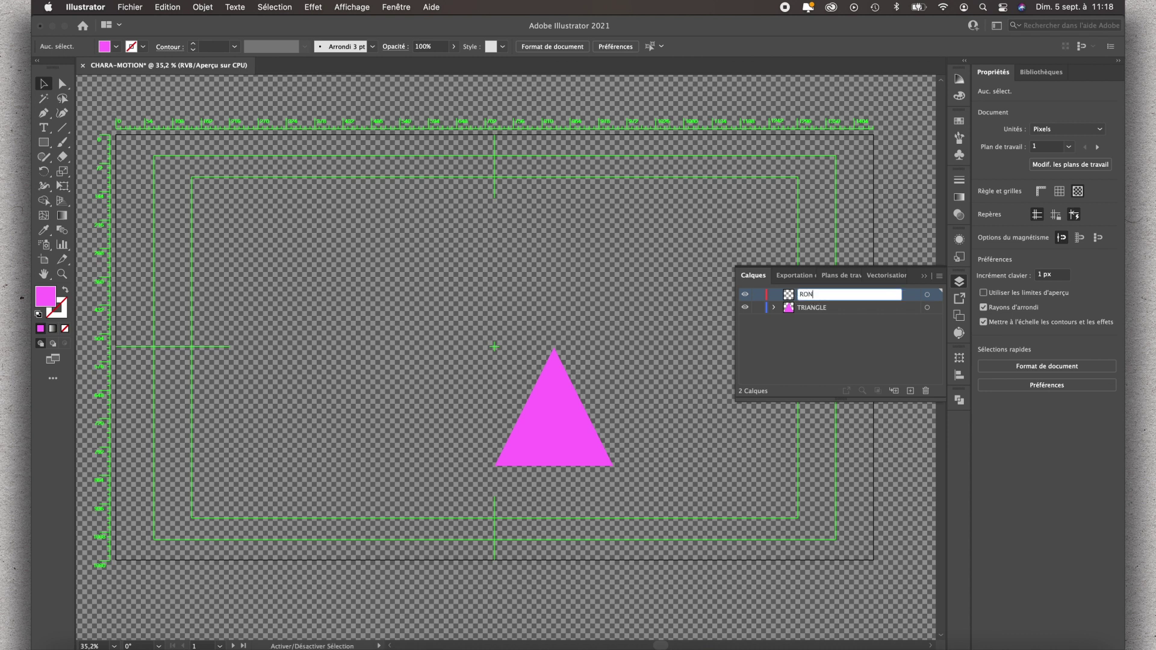
type("D")
key("Return")
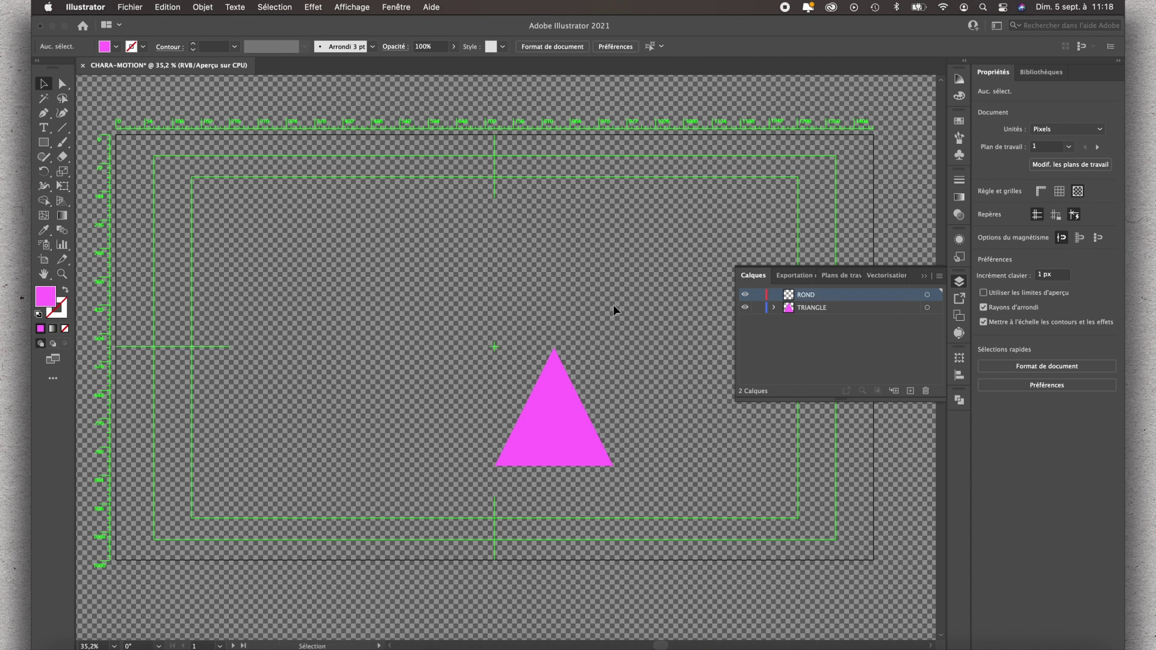
- Draw a 234 px circle centred on the triangle's apex with the Ellipse tool
left_click(44, 142)
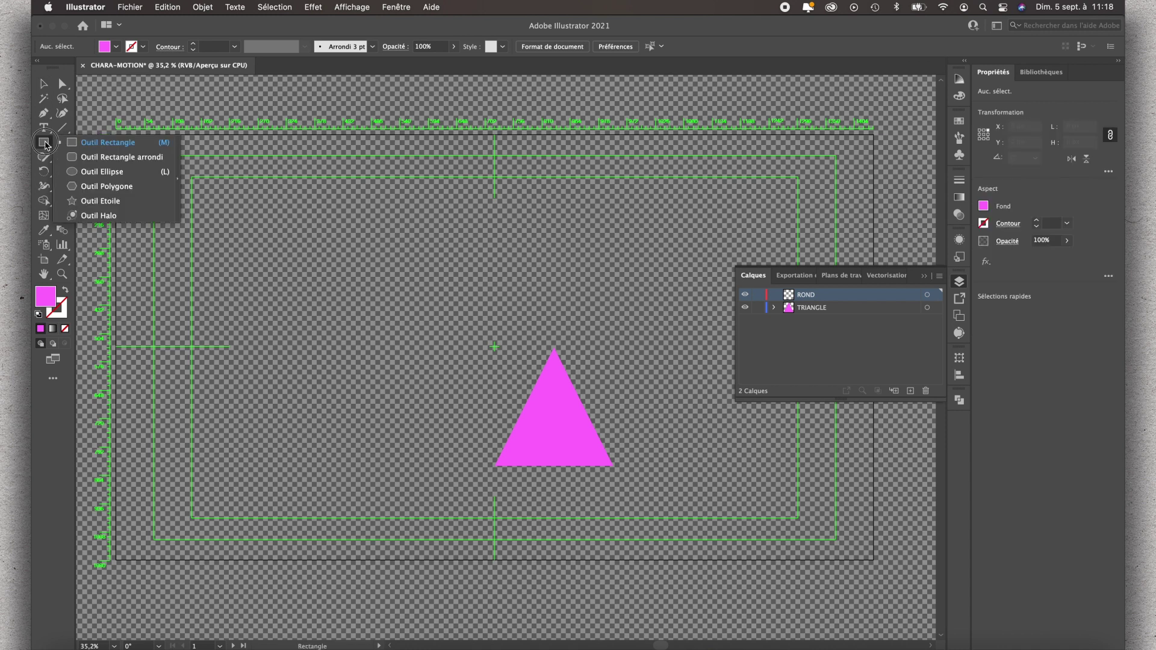
left_click(86, 172)
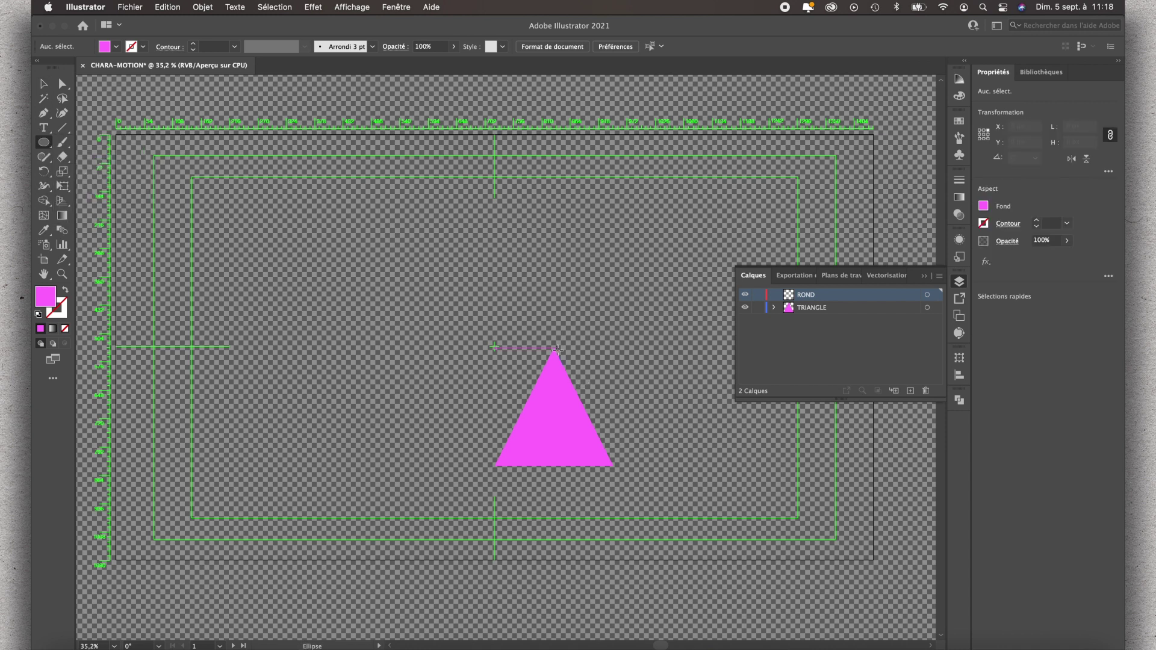
left_click_drag(554, 348, 581, 300)
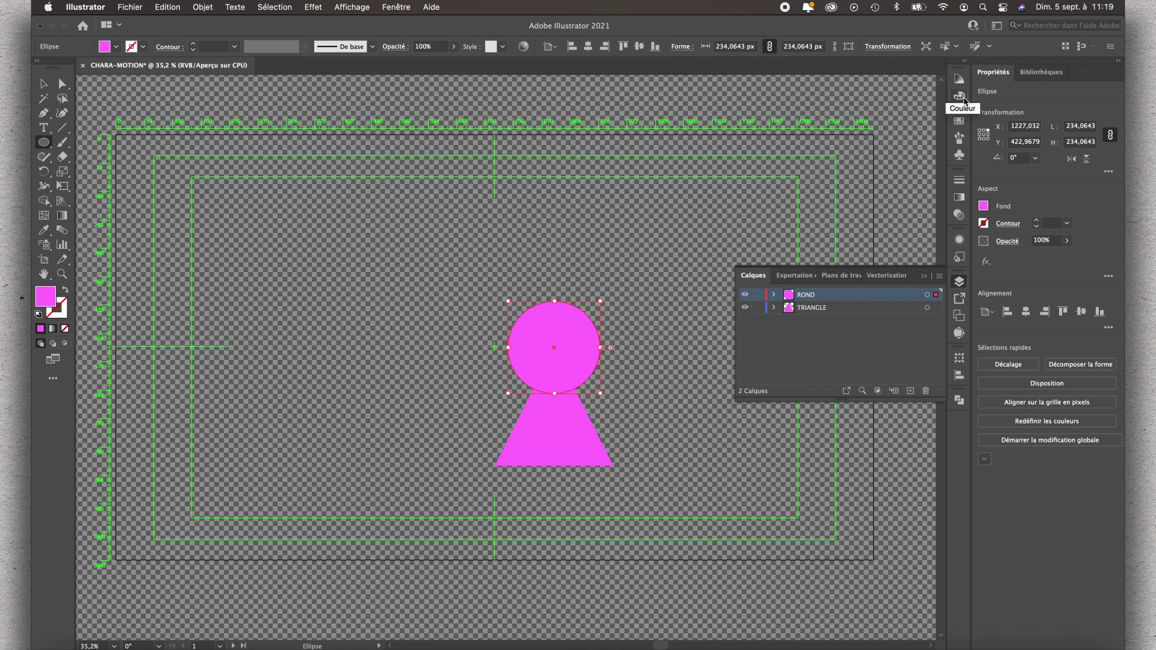
- Recolour the circle violet #7236ff by lowering red to 114 and reducing green, then deselect
left_click(959, 97)
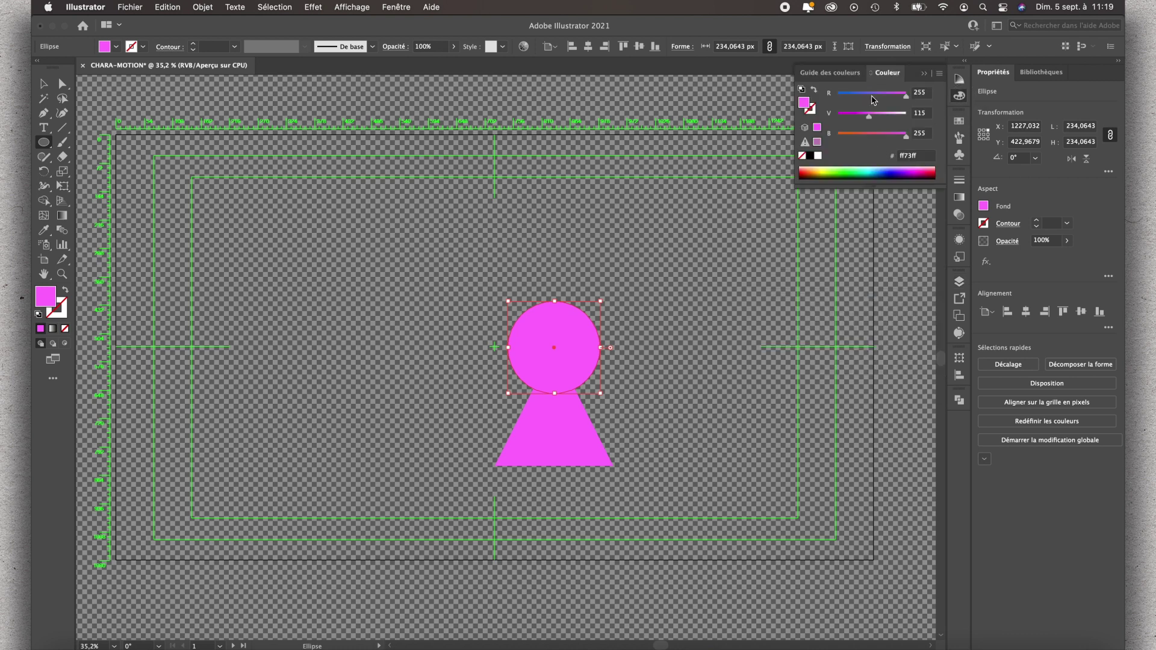
left_click(871, 95)
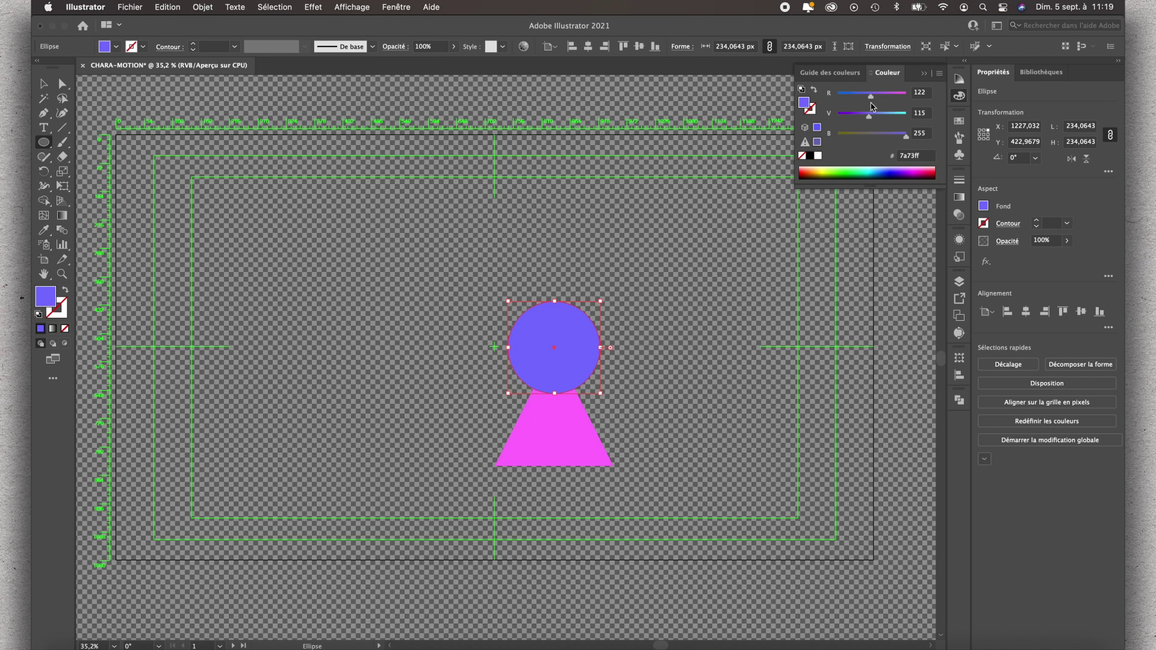
left_click(871, 96)
left_click_drag(871, 96, 869, 97)
left_click(853, 114)
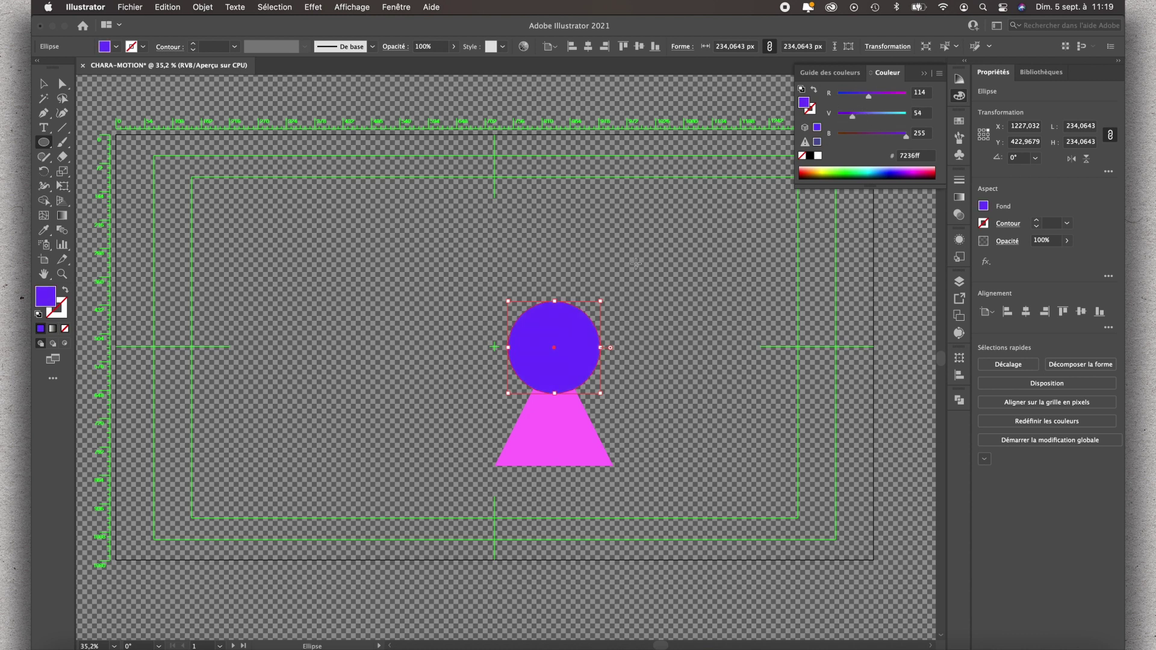
left_click(645, 239, "super")
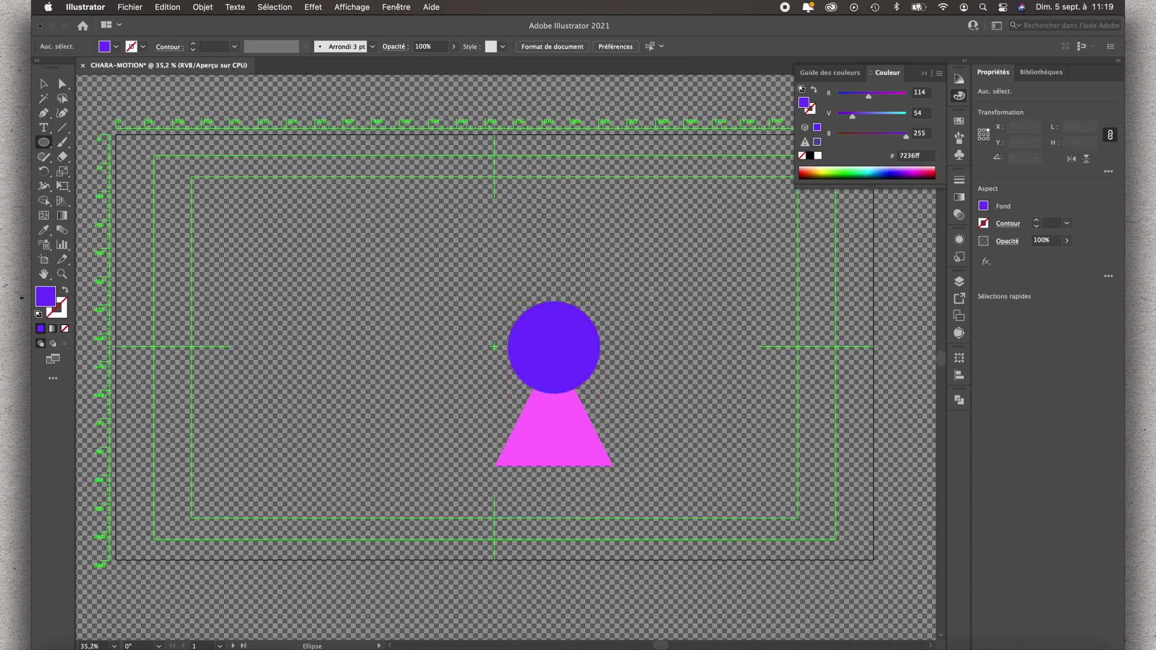
- Select both shapes and centre them horizontally, aligned to a key object
key("v")
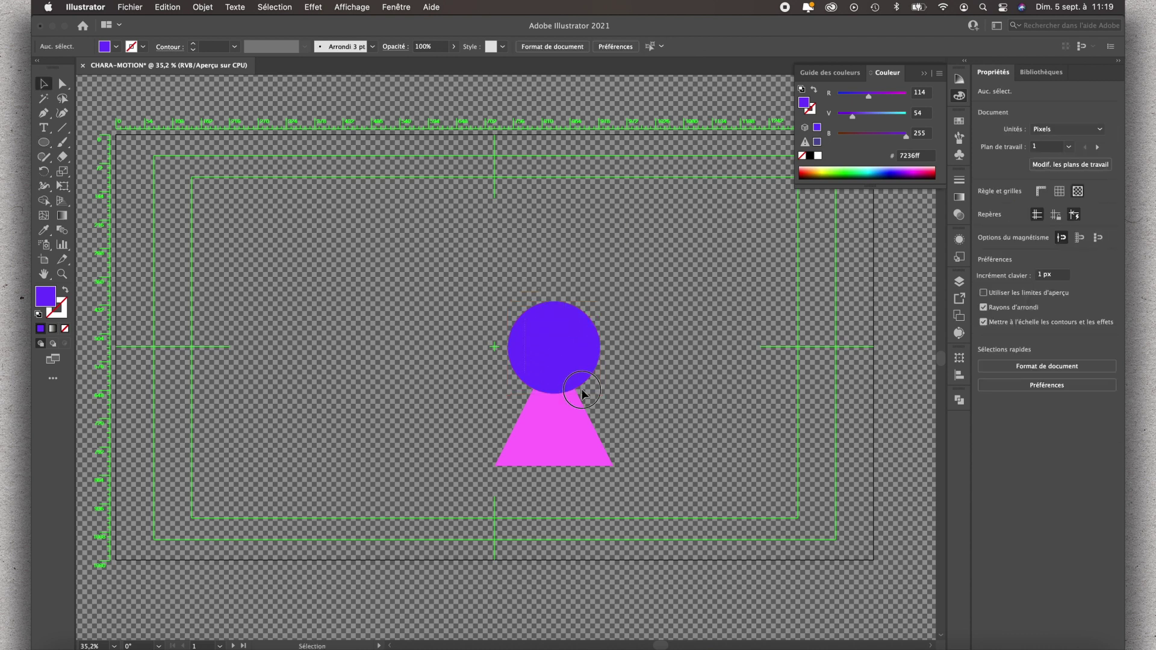
key("super+a")
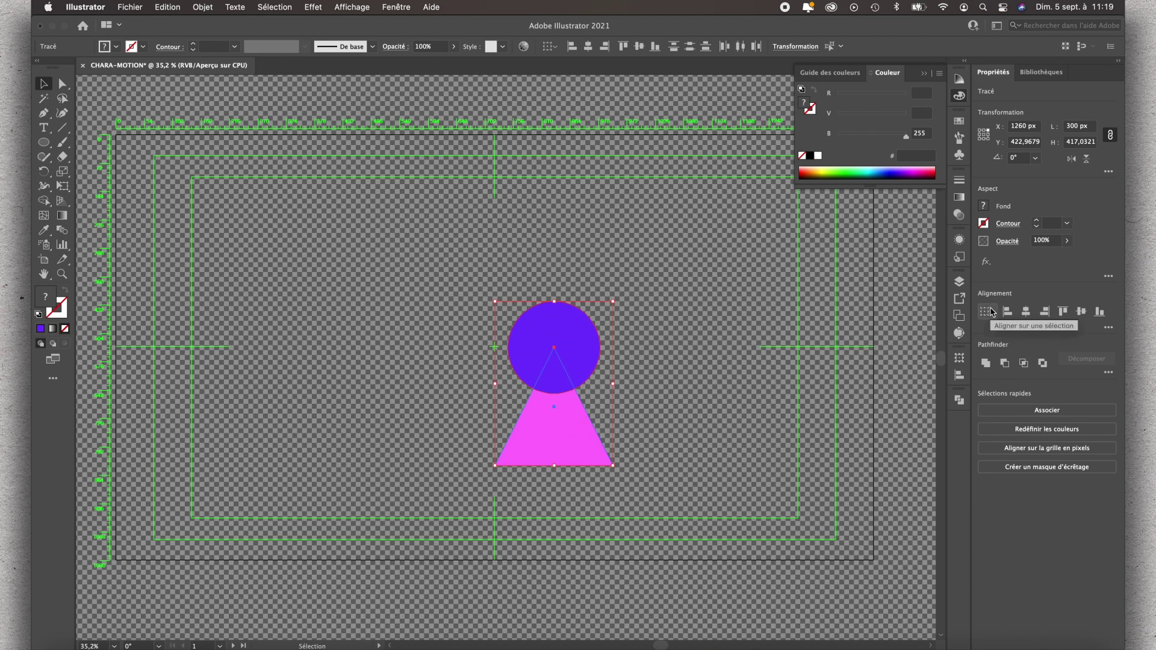
left_click(990, 312)
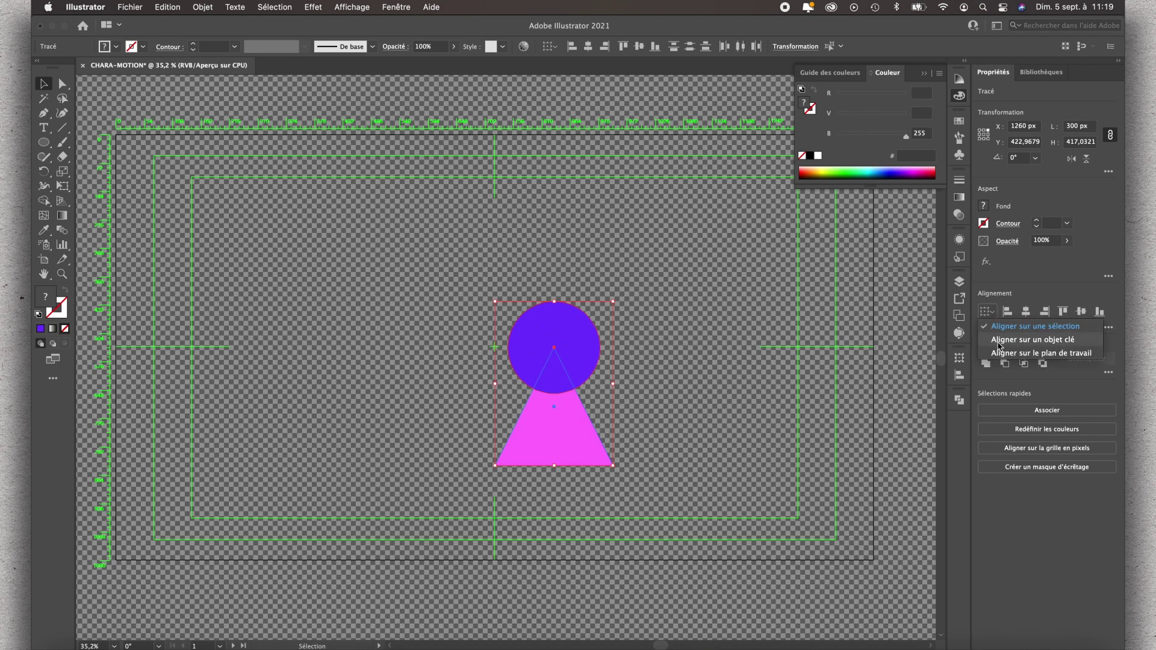
left_click(998, 341)
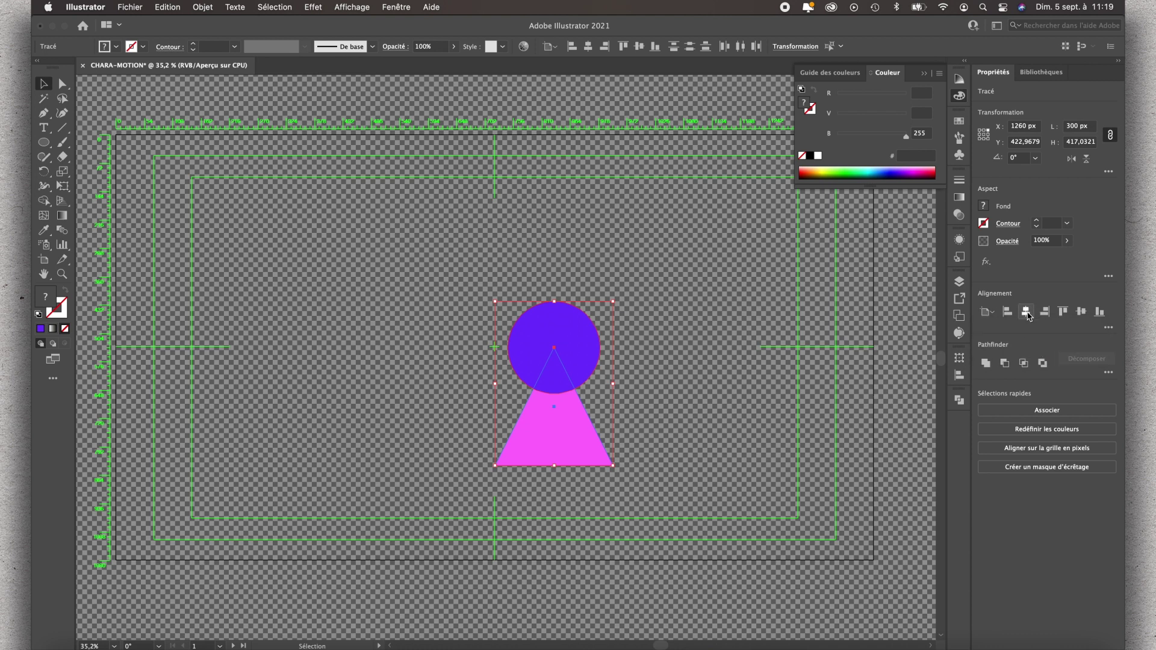
left_click(1027, 314)
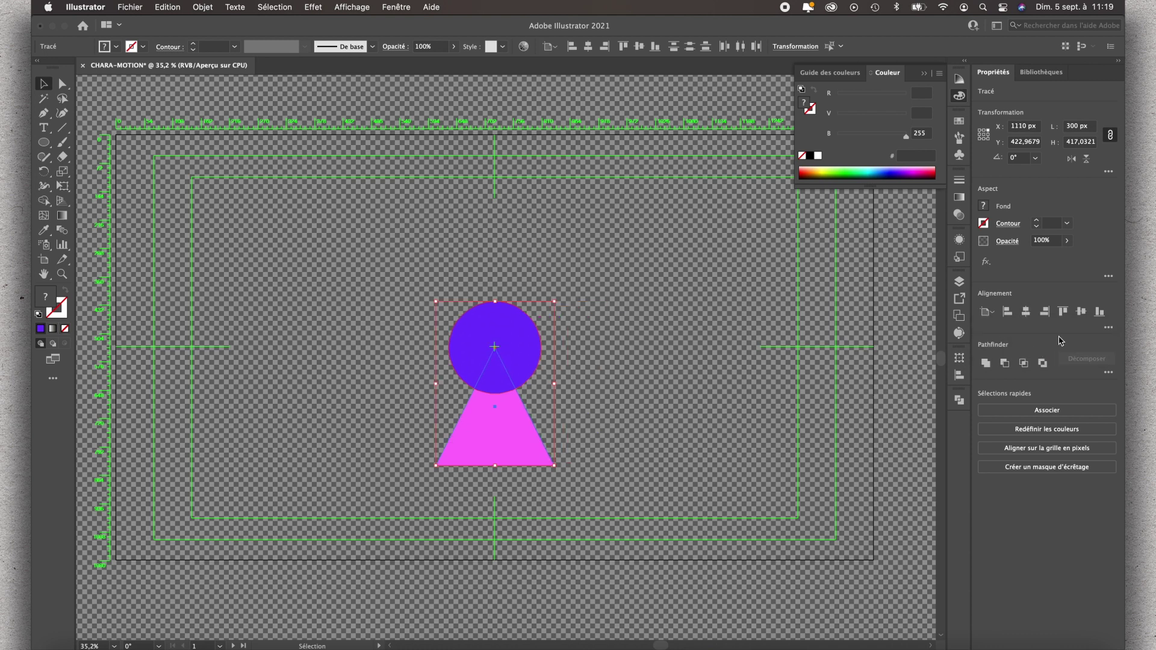
left_click(1082, 314)
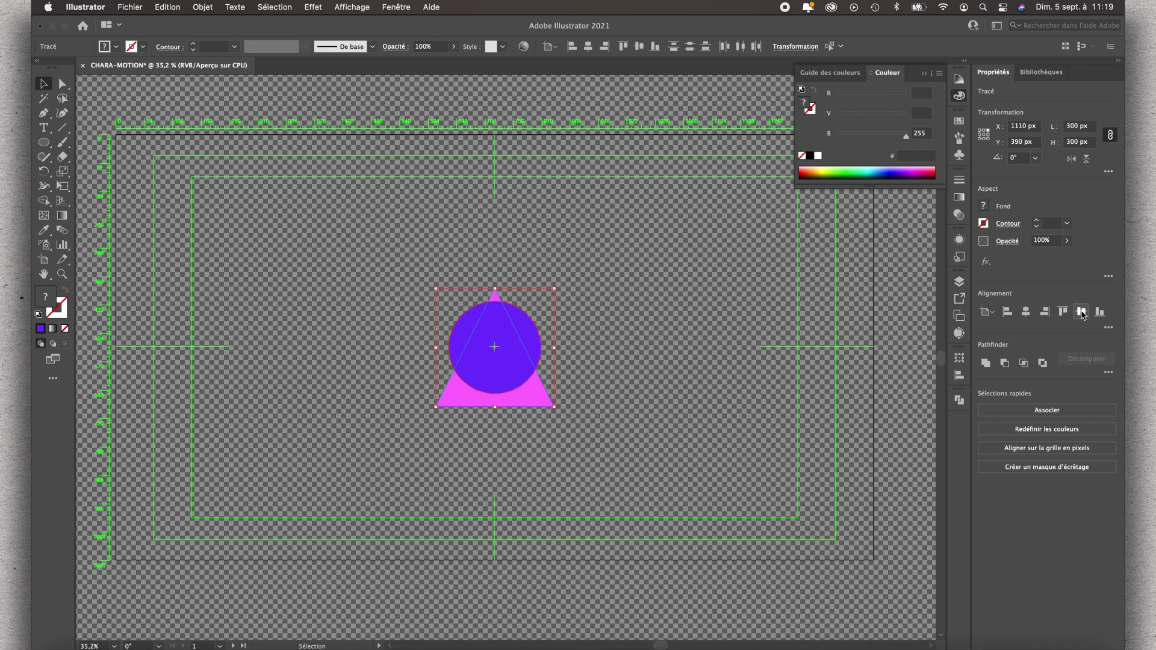
key("ctrl+z")
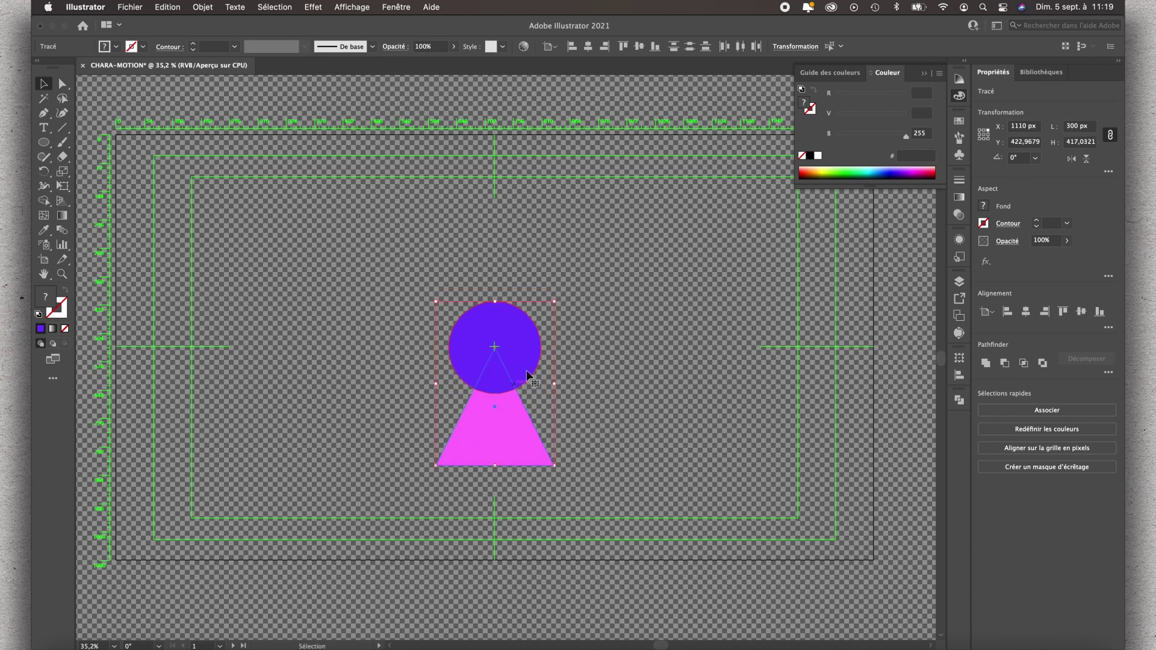
- Move both shapes up to the artboard's centre, deselect, and start Save As
left_click(521, 364)
left_click_drag(522, 365, 524, 331)
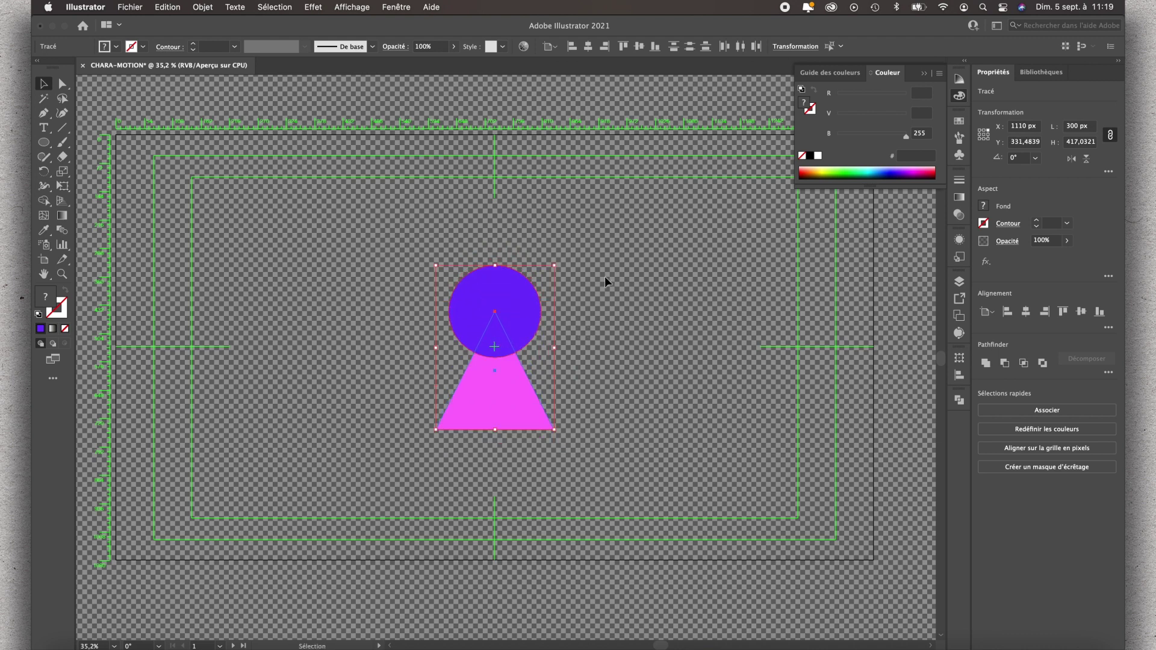
left_click(609, 261)
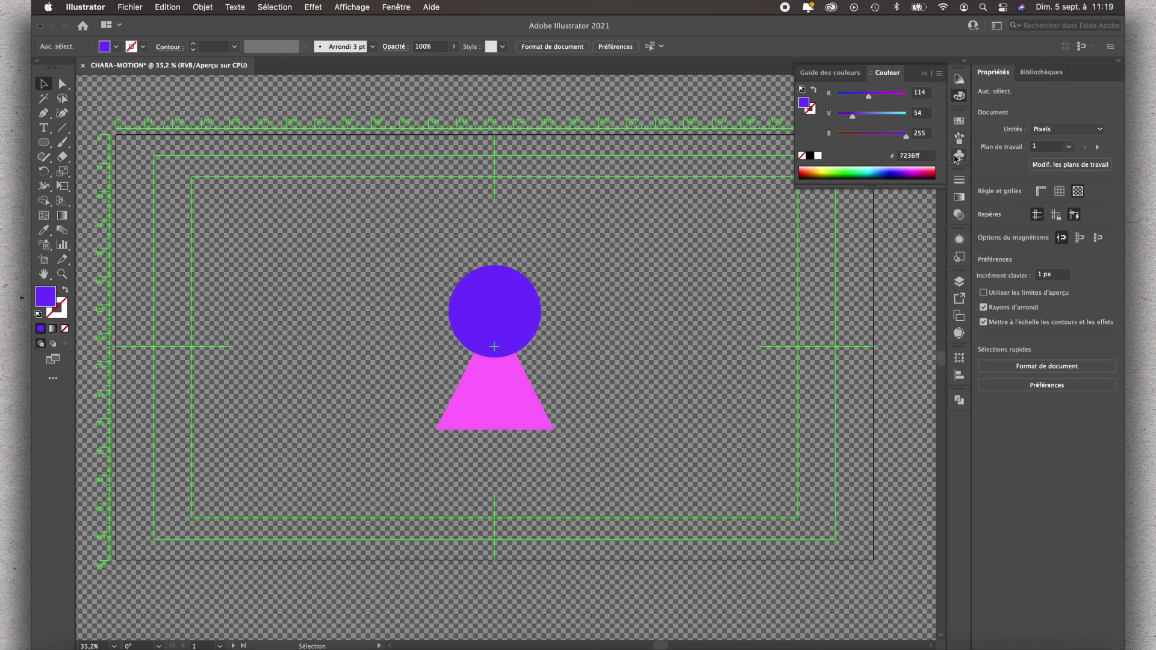
left_click(960, 96)
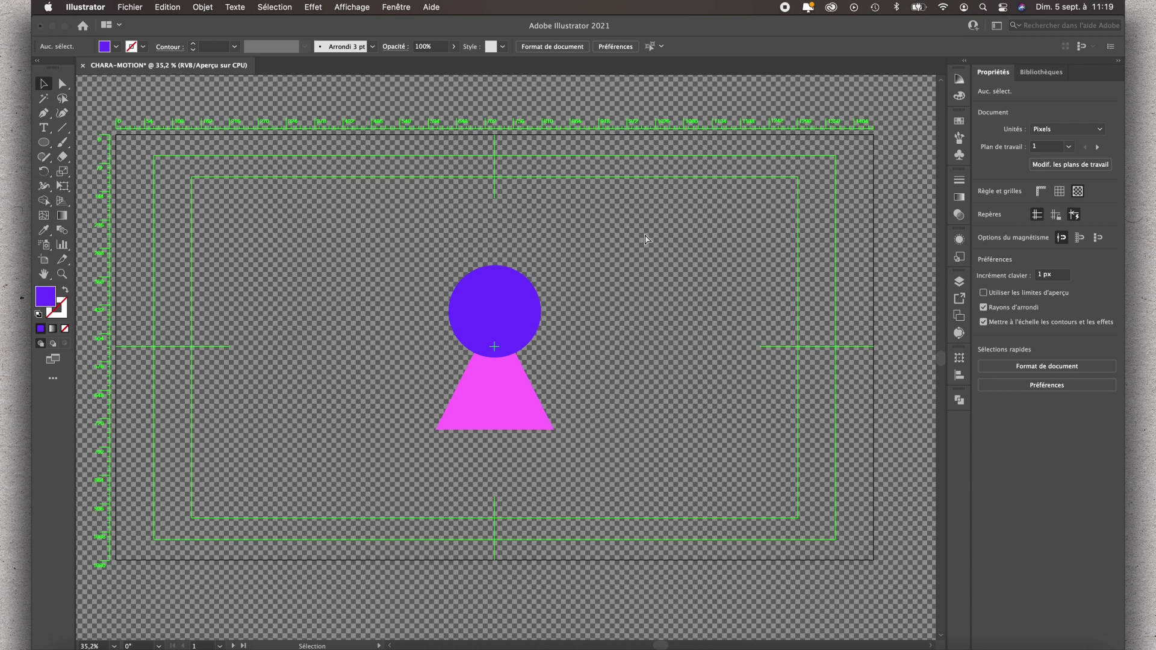
key("super+s")
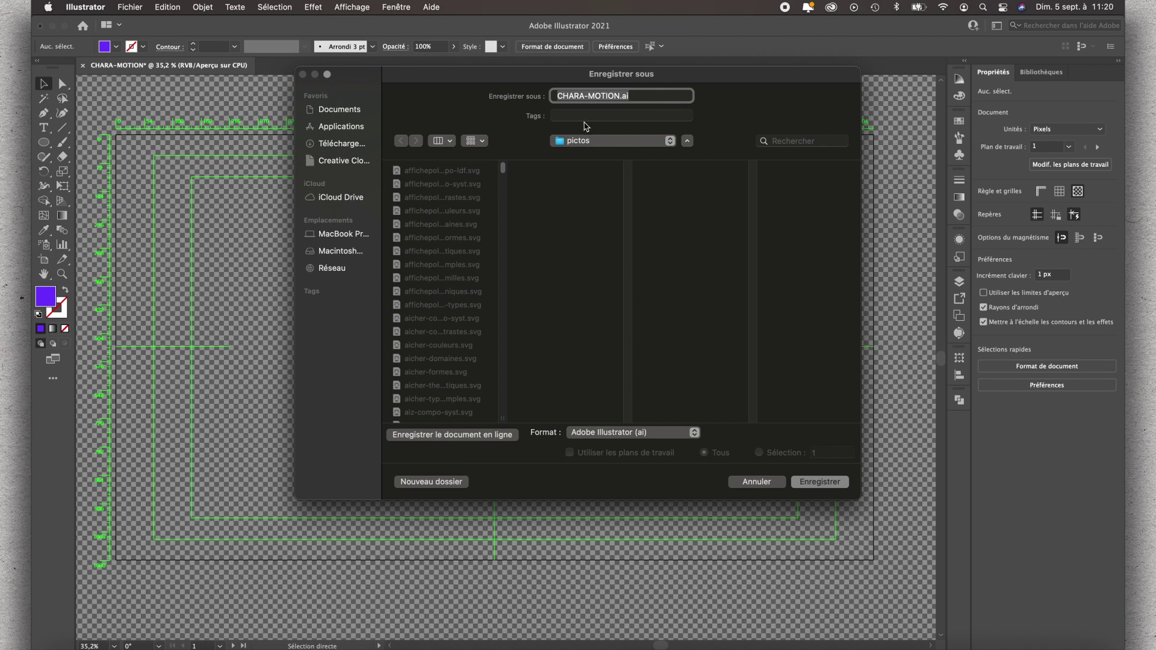
- Save CHARA-MOTION.ai in Bureau > 2021/2022 > _1CV > STUDIO > JAZZ IN MOTION with default Illustrator options
left_click(661, 141)
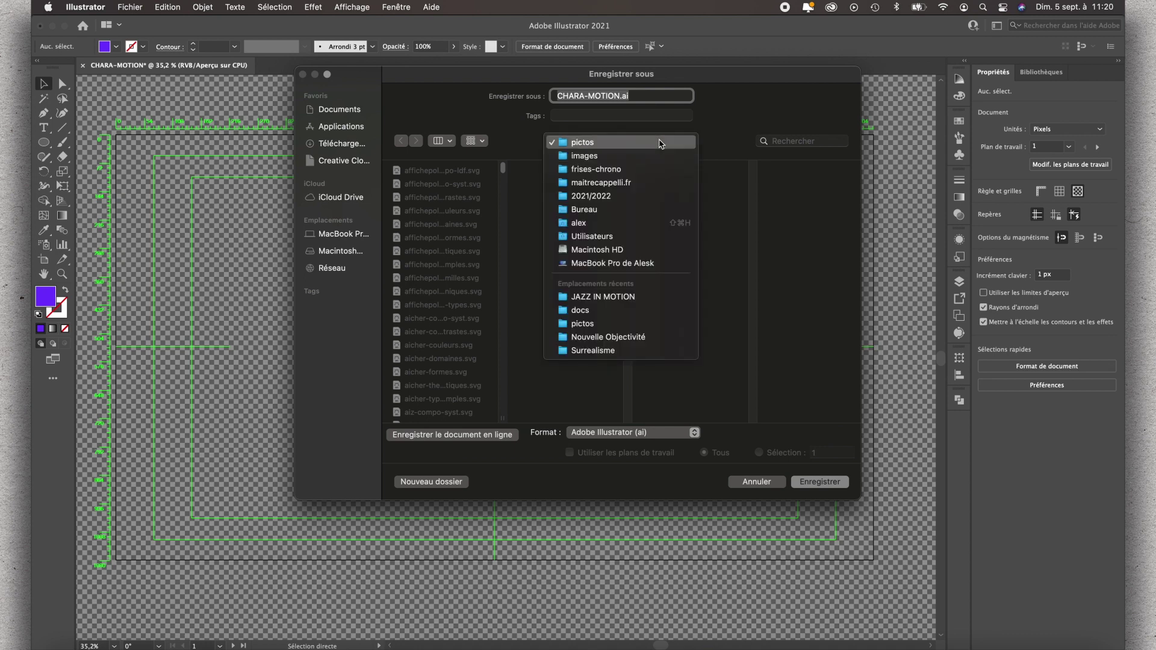
left_click(626, 210)
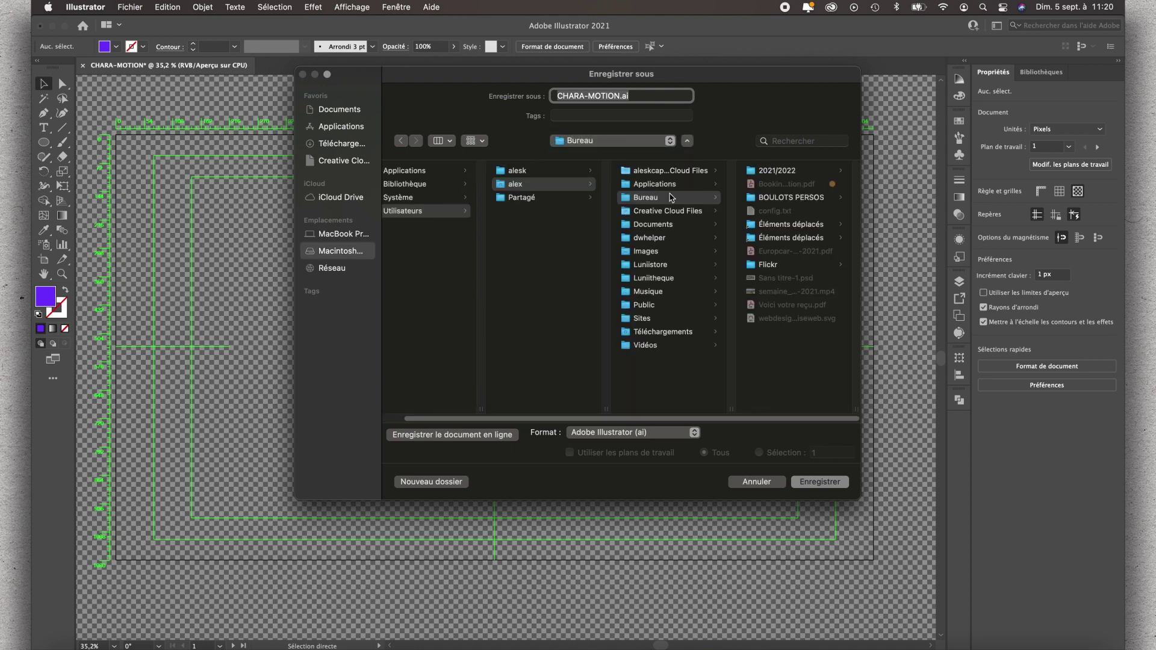
left_click(791, 173)
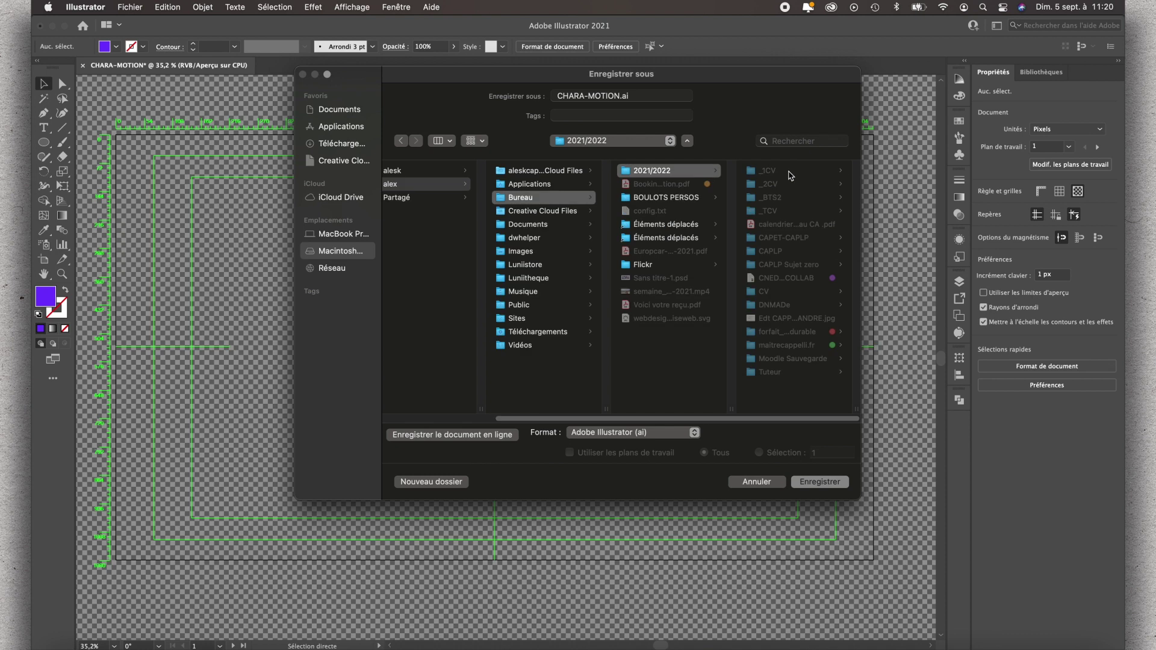
left_click(784, 173)
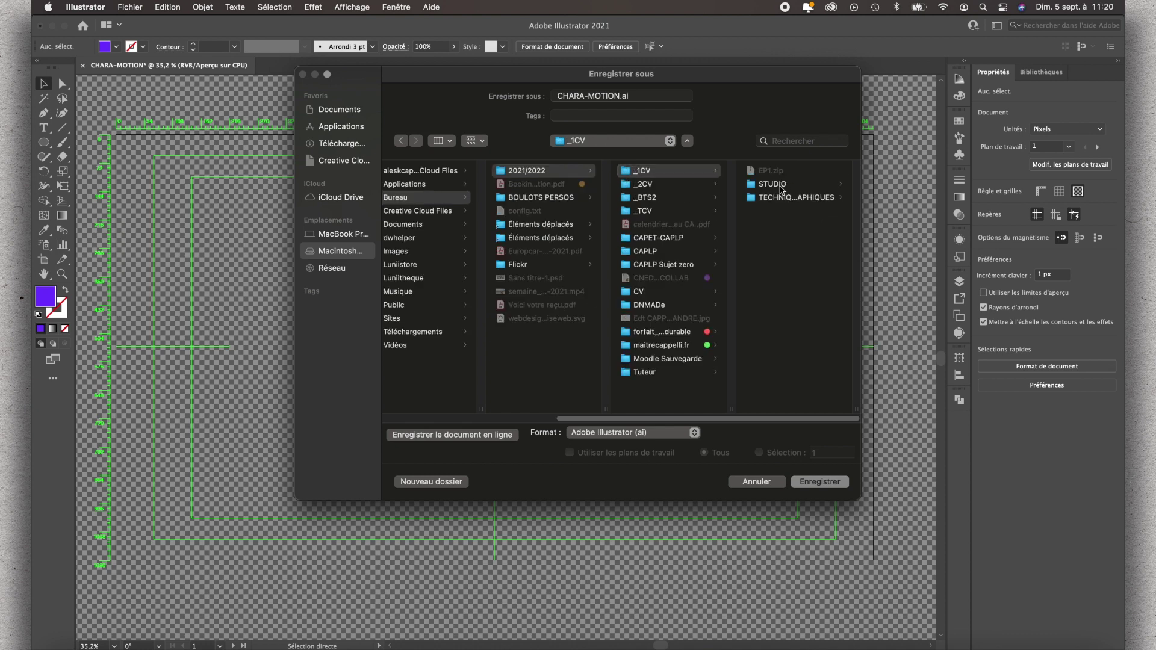
left_click(780, 185)
left_click(784, 173)
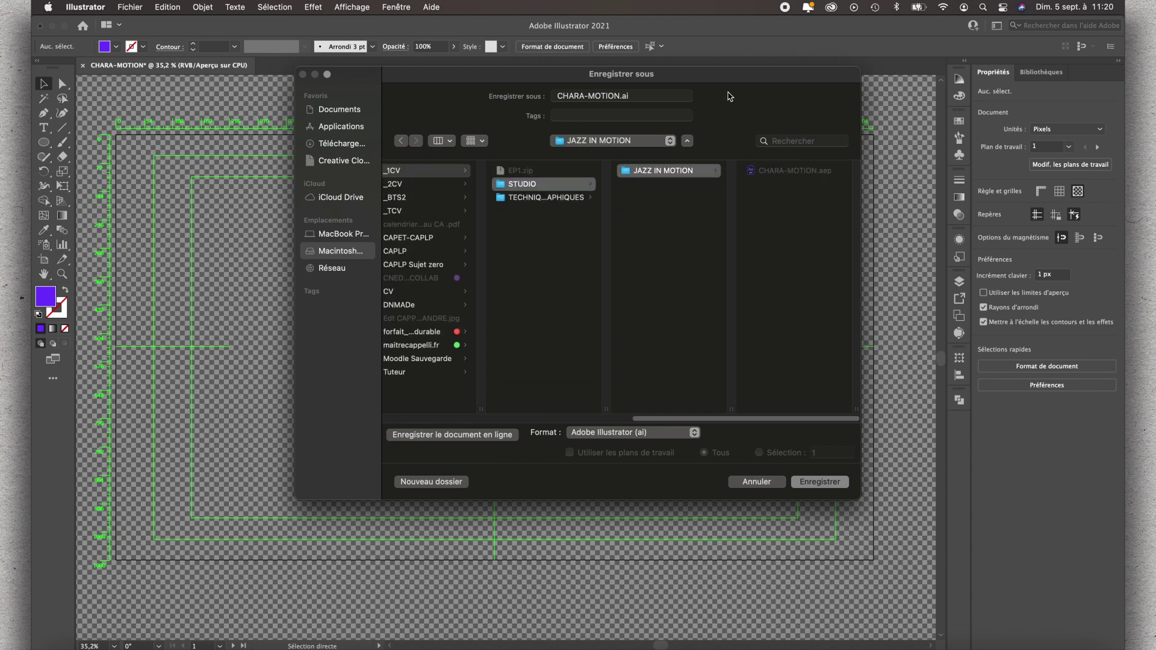
left_click(828, 484)
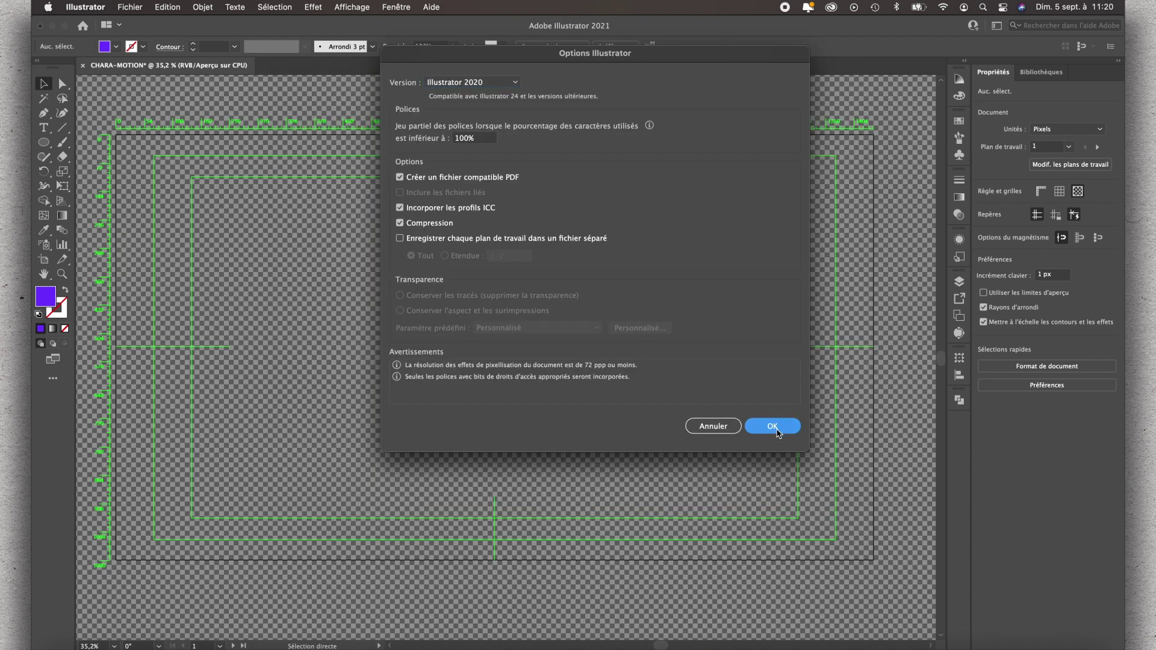
left_click(775, 428)
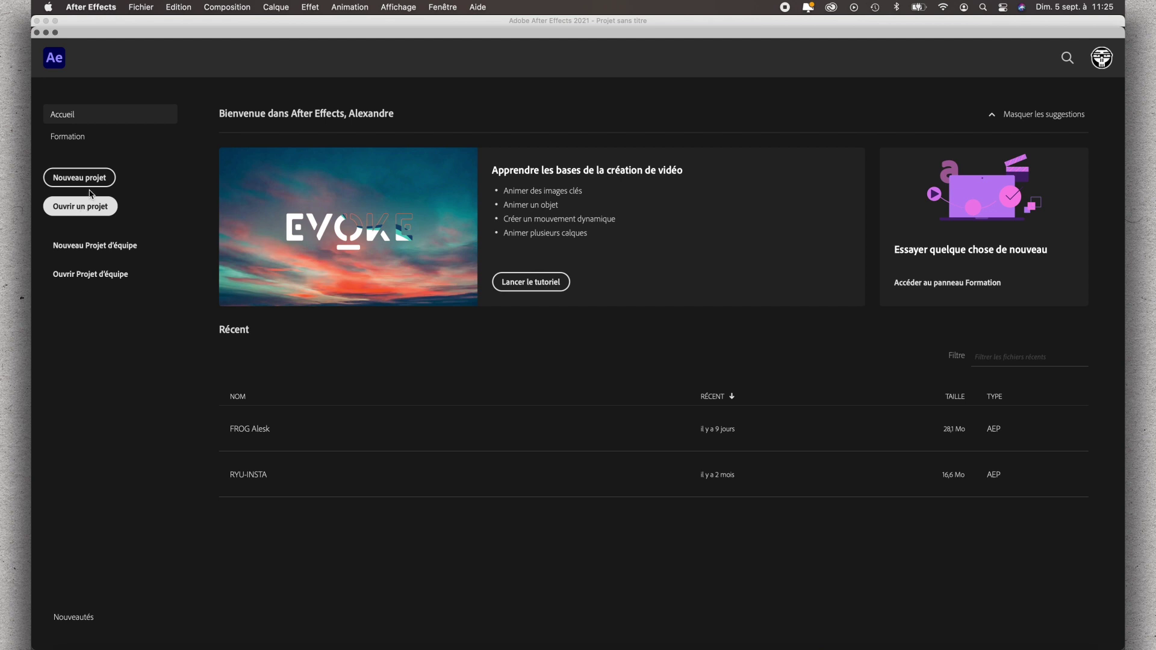
- Start a new empty After Effects project and show the Fichier > Enregistrer sous submenu
left_click(92, 182)
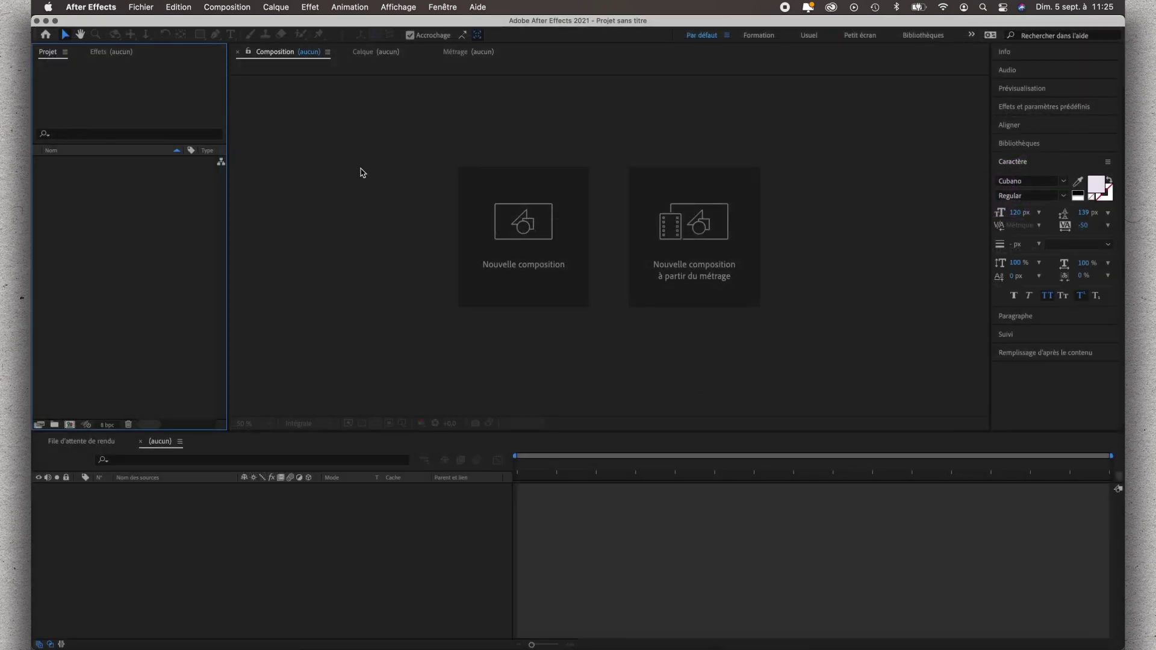
left_click(146, 10)
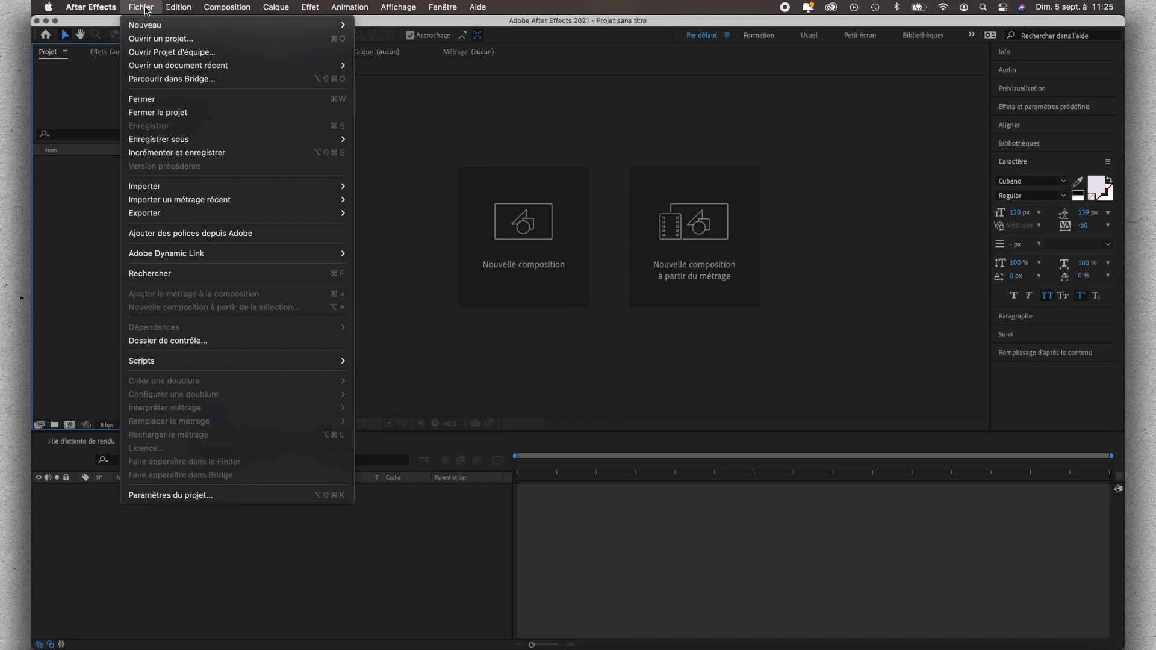
mouse_move(162, 141)
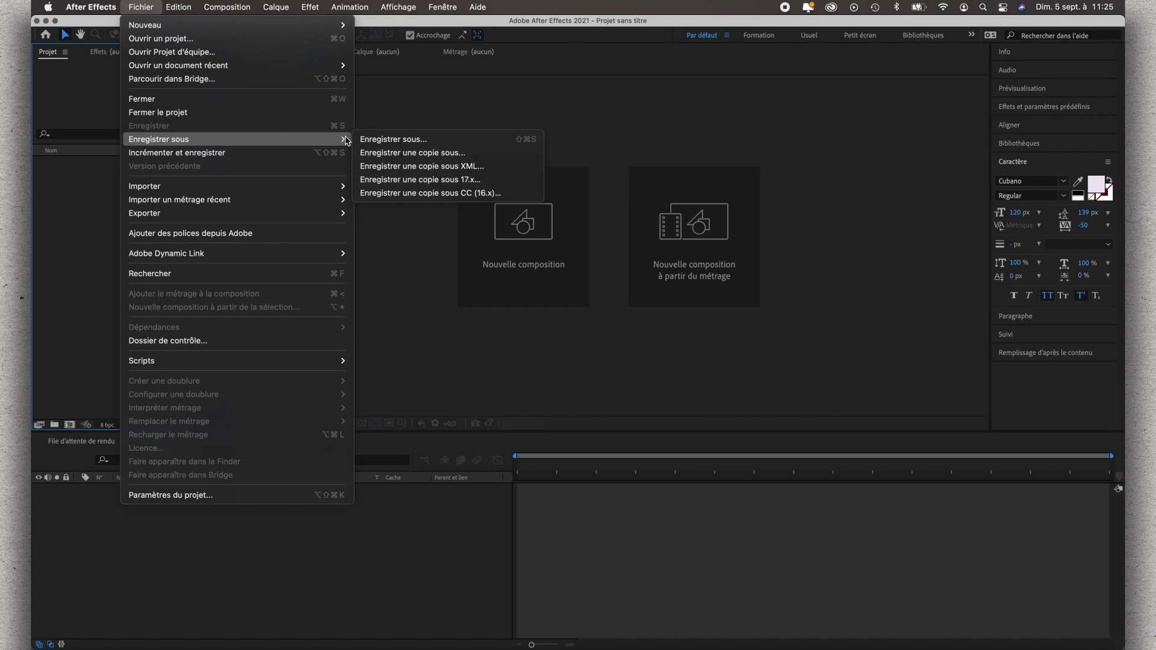
- Save the untitled project under the new name CHARA-MOTION
left_click(394, 141)
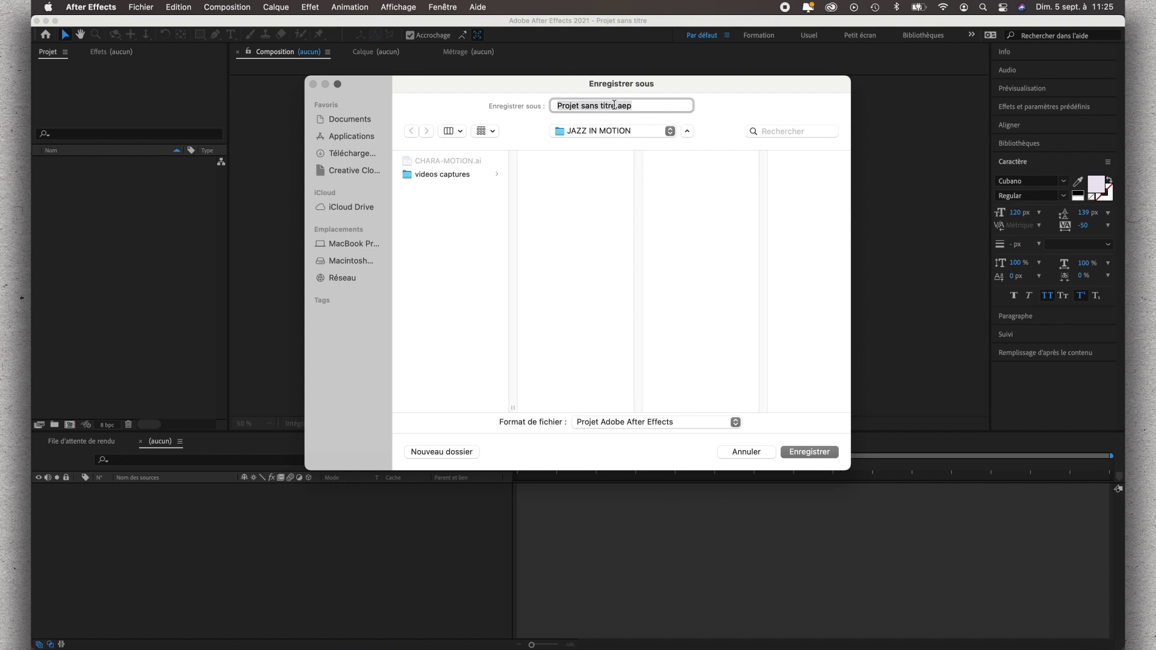
left_click(614, 106)
left_click_drag(615, 106, 529, 111)
type("C")
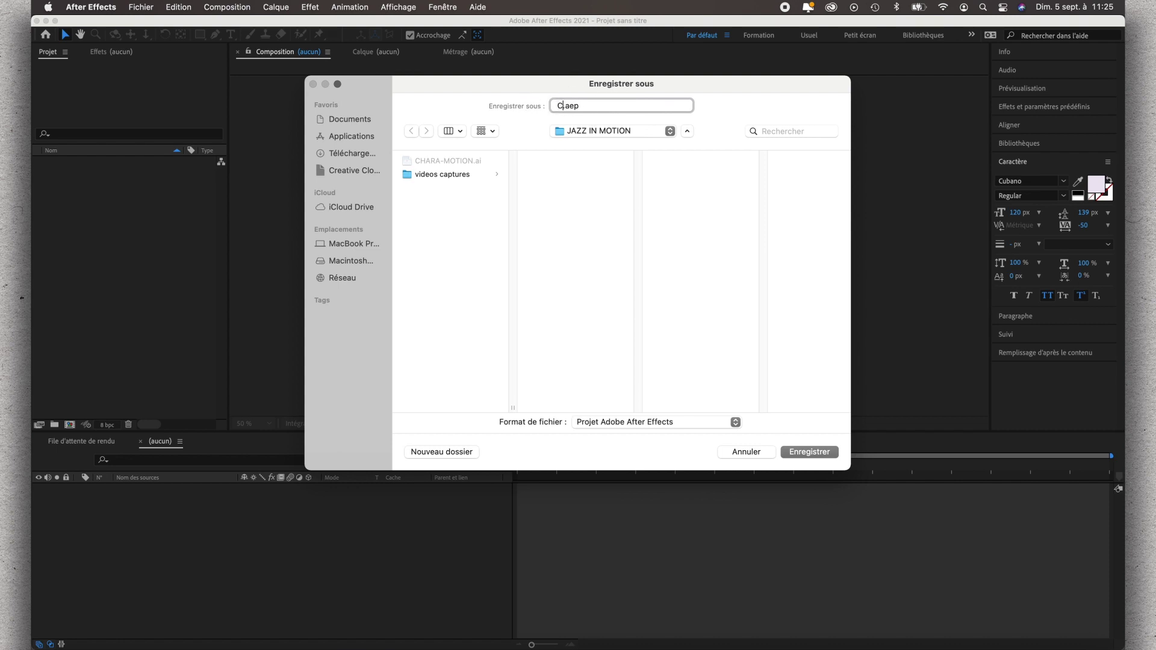
type("HARA")
type("-MOTIO")
type("N")
key("Return")
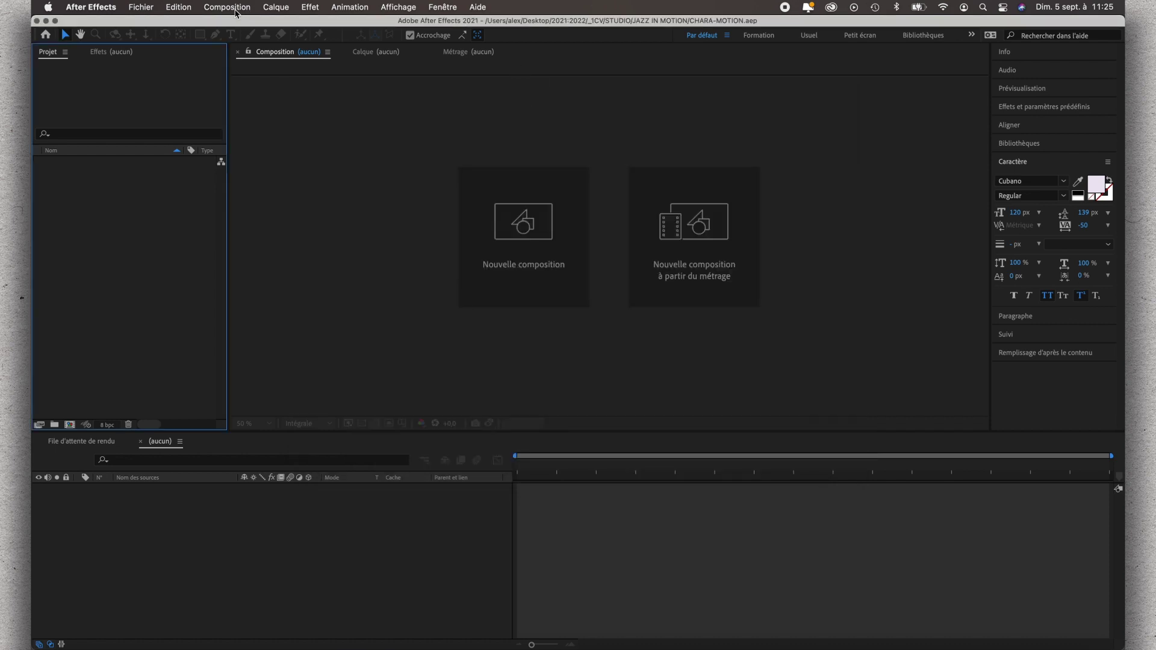
left_click(235, 10)
- Create a 1920×1080, 24 fps composition named MOUVEMENTS with a light grey background
left_click(236, 26)
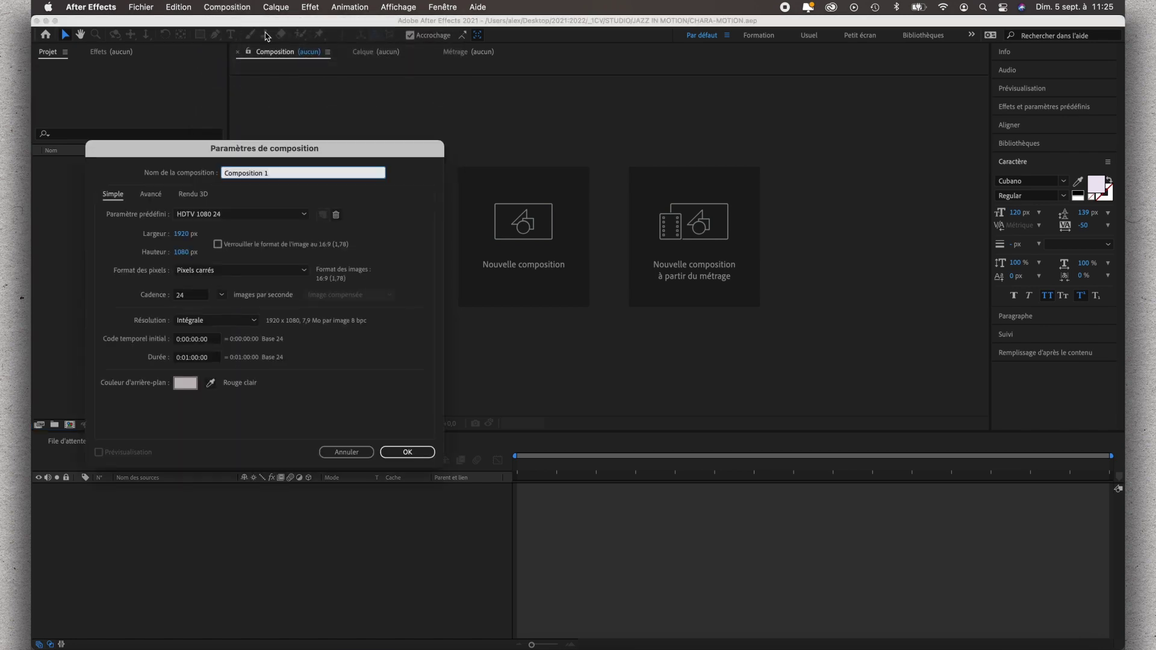
left_click(181, 235)
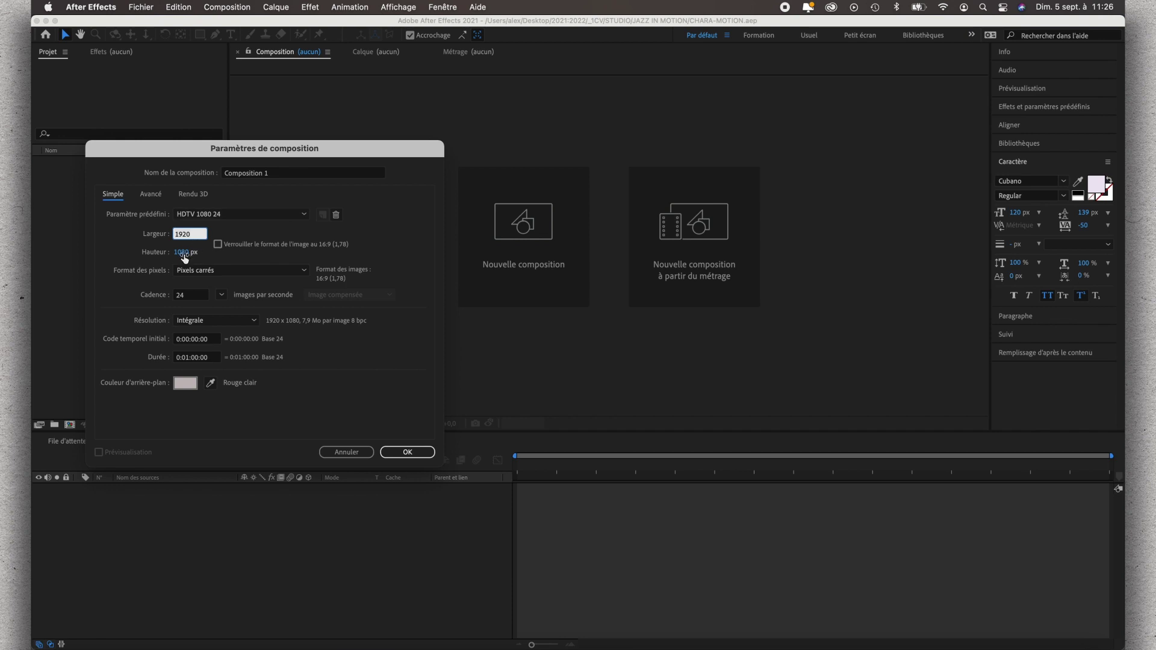
left_click(184, 253)
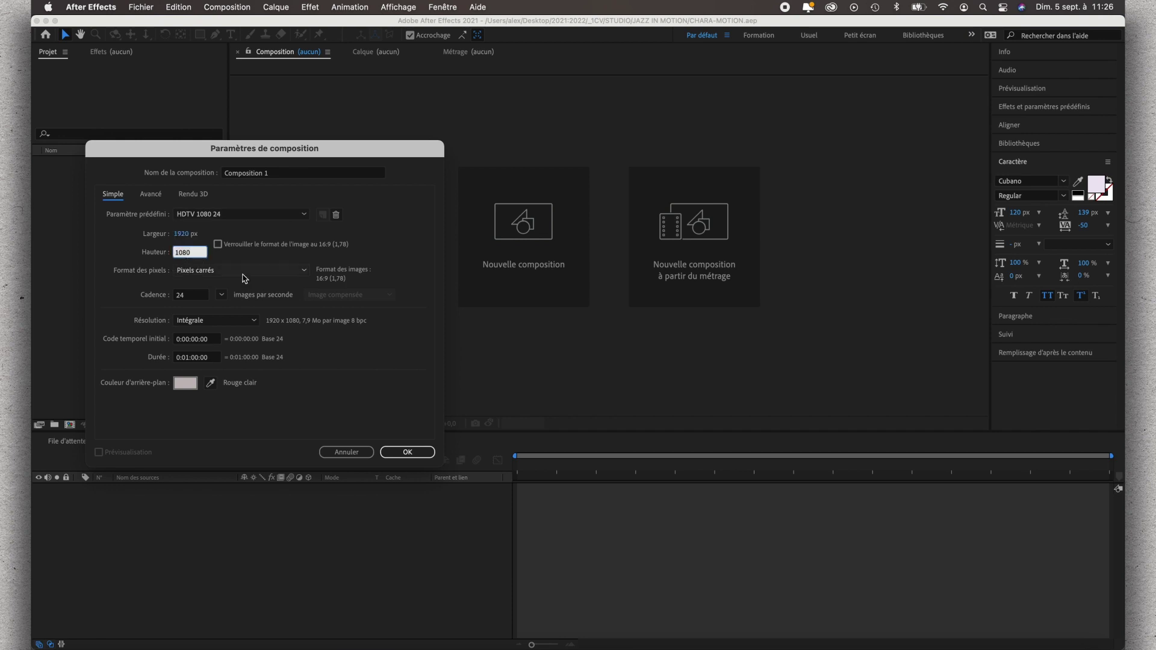
left_click(190, 296)
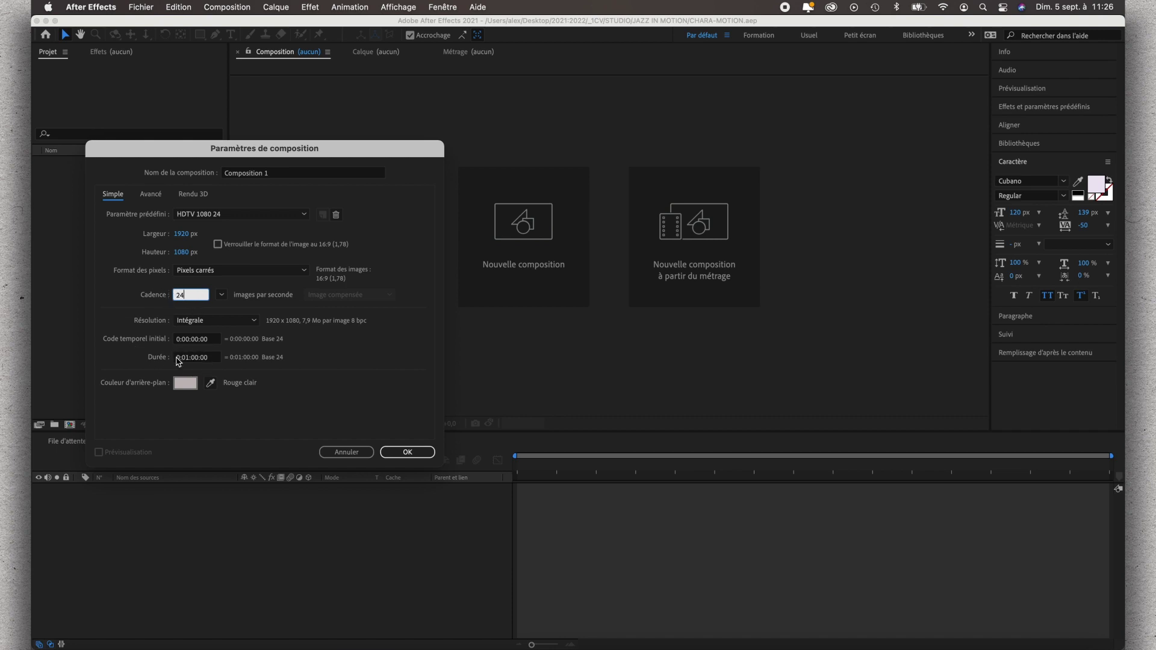
left_click(186, 385)
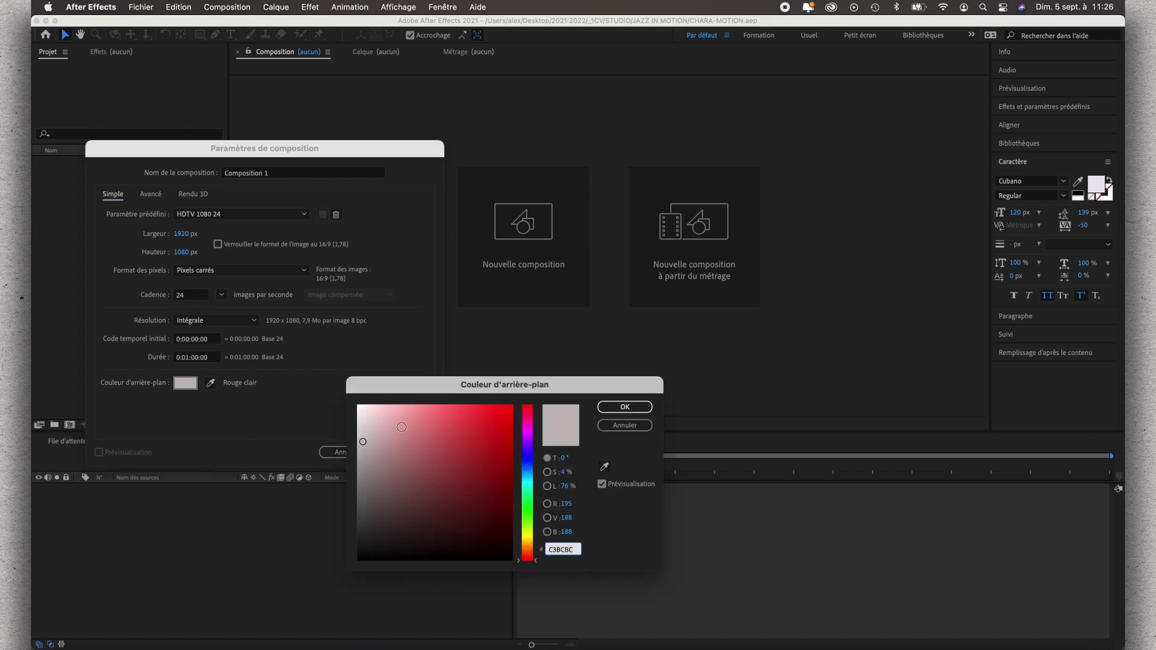
mouse_move(373, 434)
left_mouse_down()
mouse_move(363, 428)
mouse_move(359, 444)
left_mouse_up()
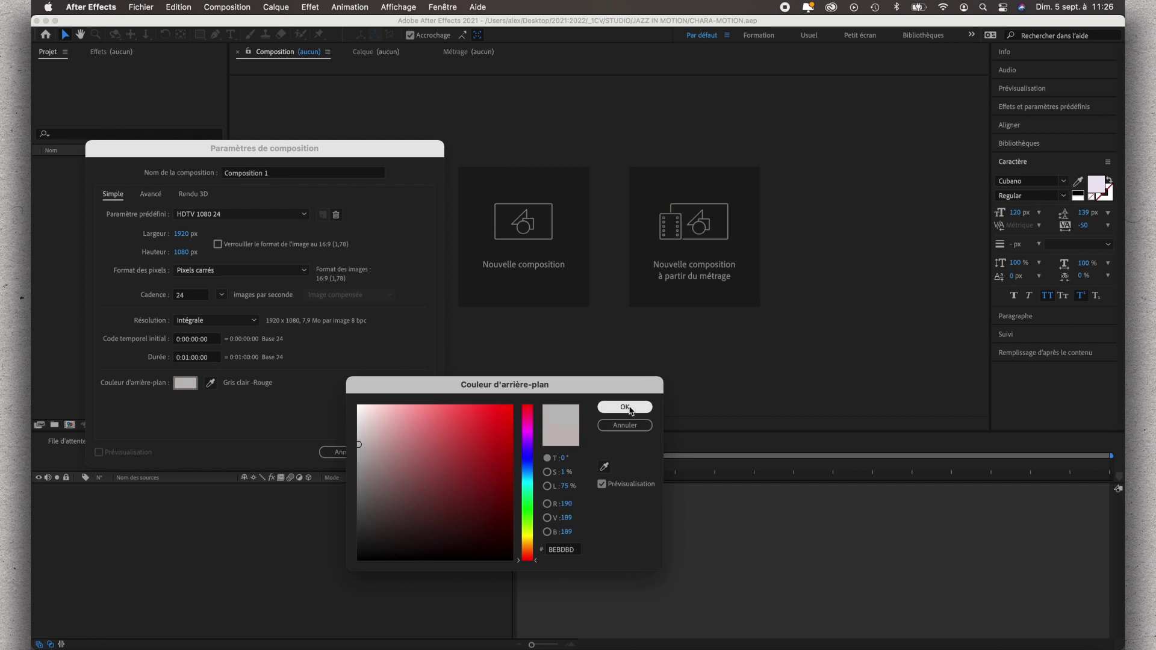
left_click(627, 408)
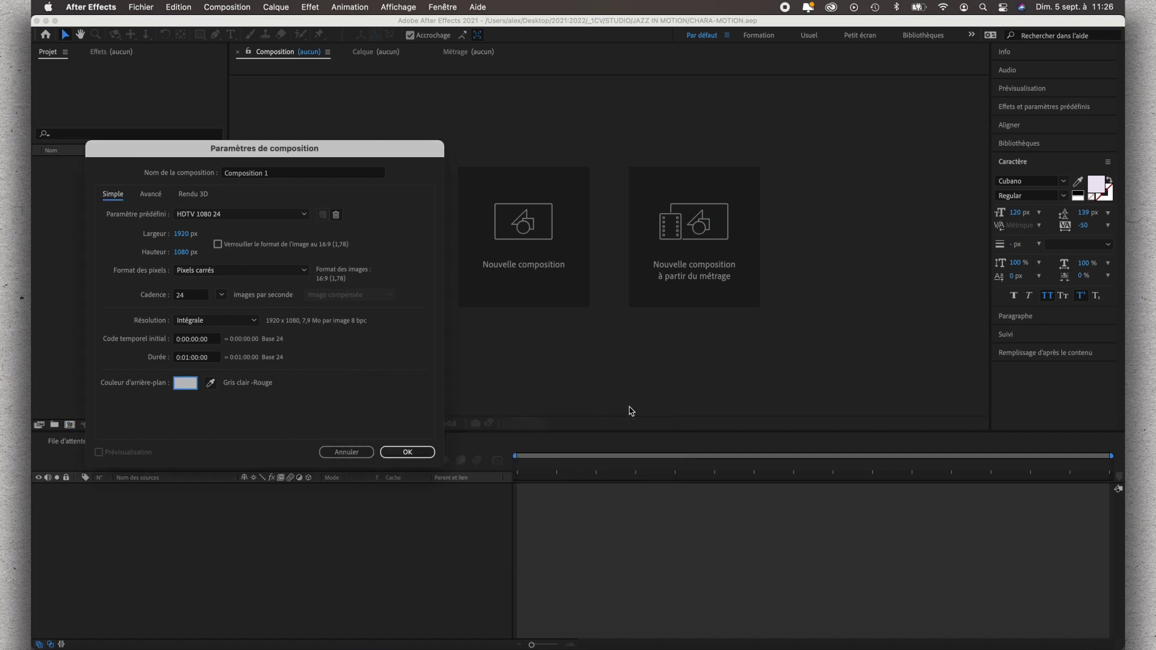
left_click(279, 175)
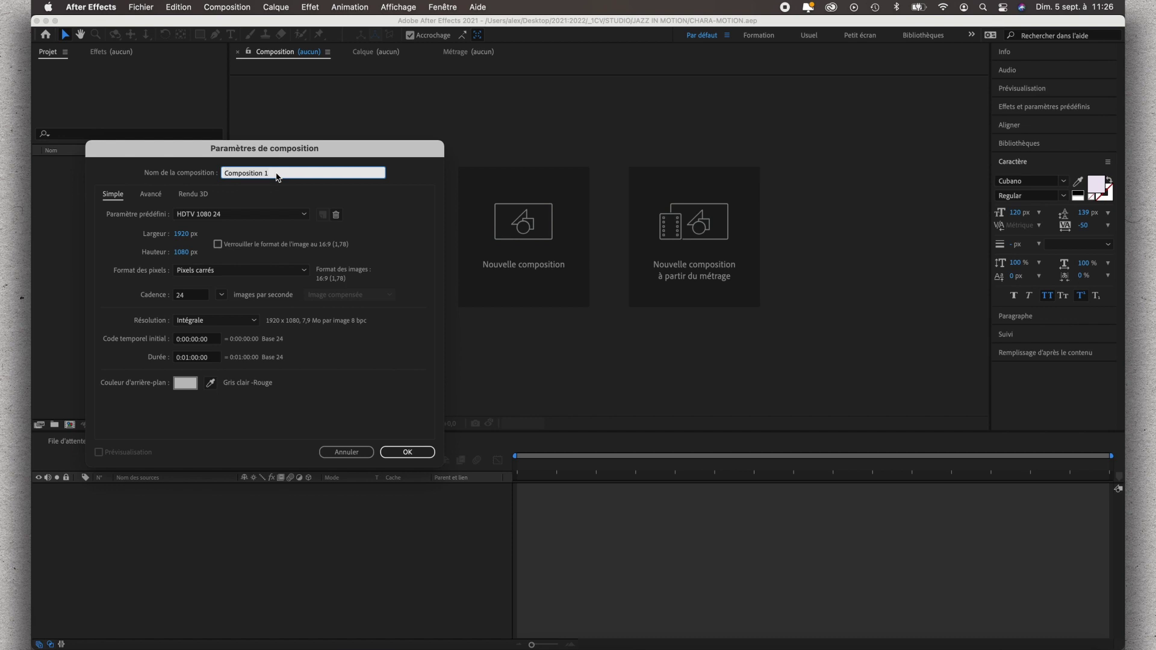
type("MOUVEM")
type("ENTS")
key("Return")
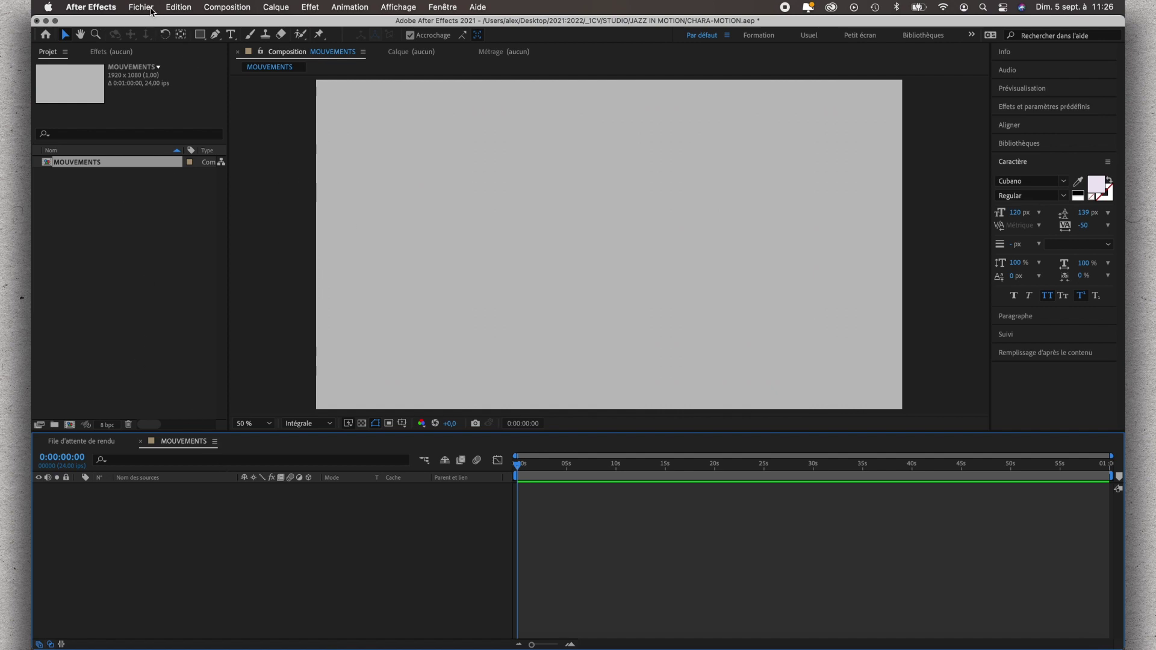
- Save the project and browse to the 2021/2022 > _1CV > STUDIO > JAZZ IN MOTION folder for import
key("super+s")
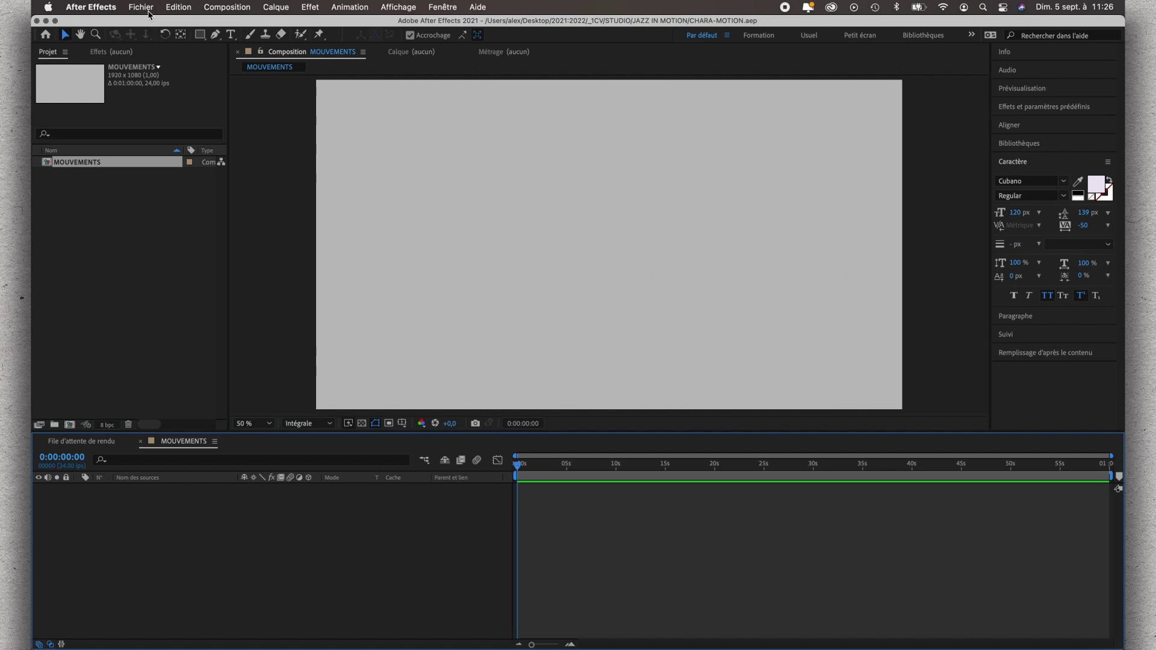
left_click(141, 7)
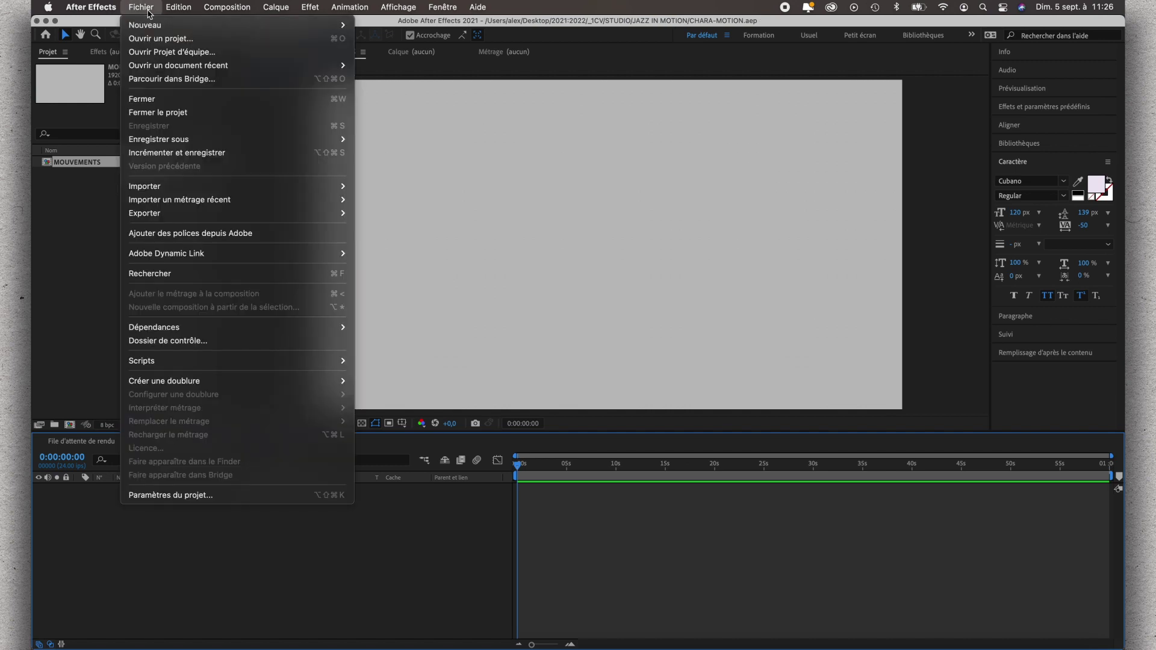
mouse_move(179, 190)
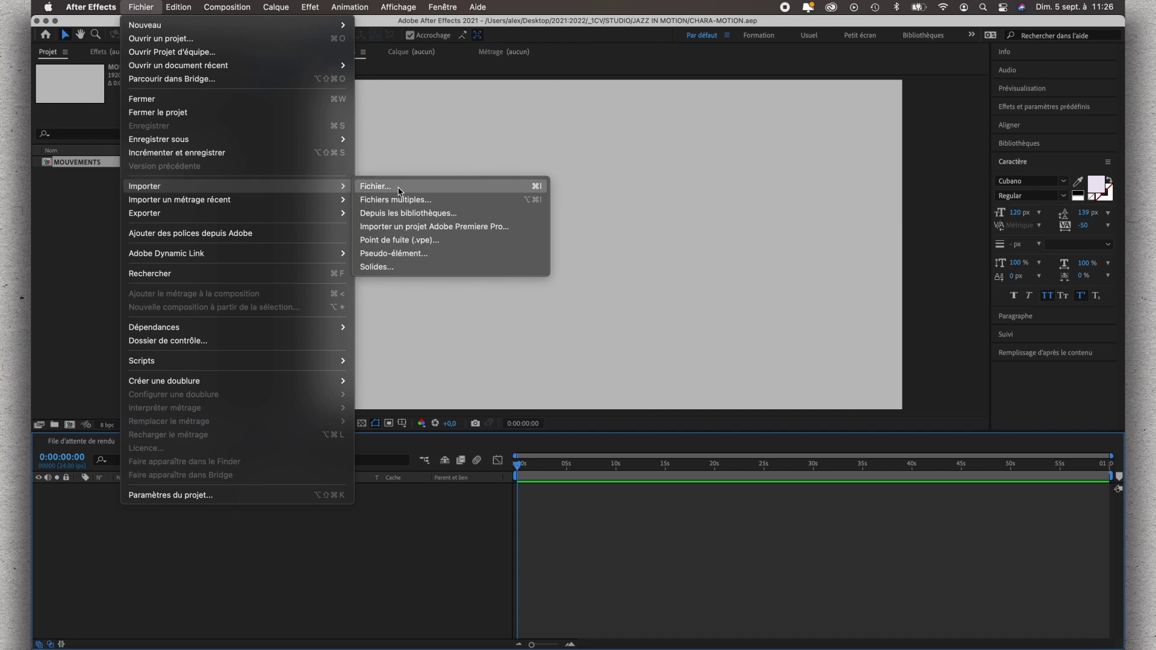
left_click(399, 188)
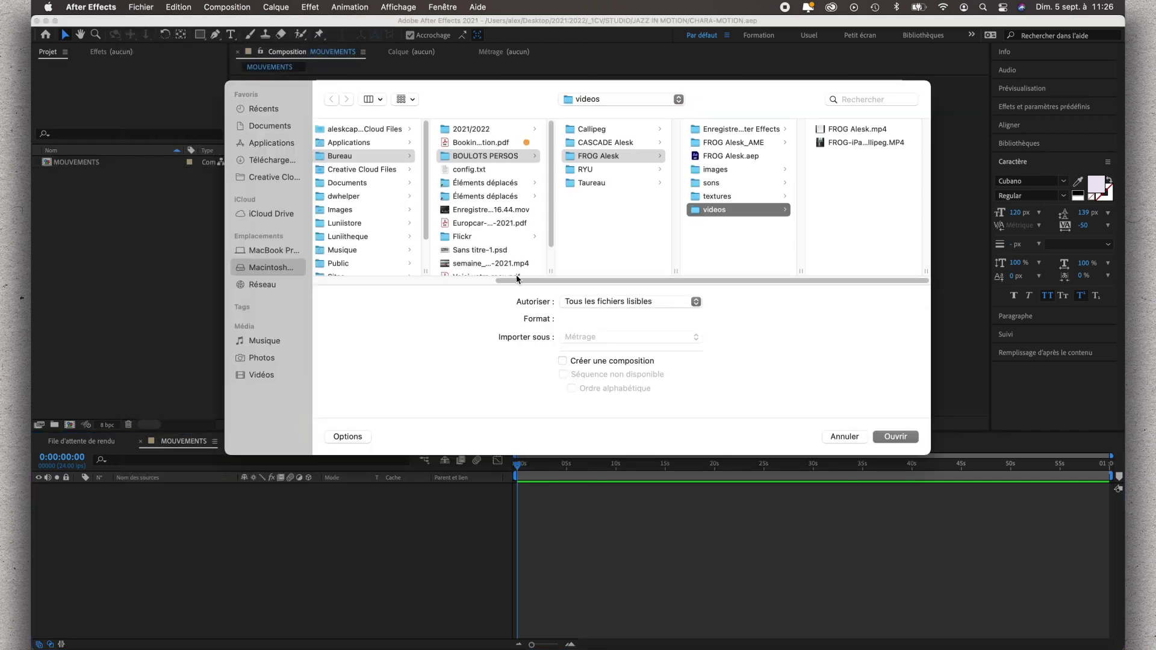
left_click(491, 128)
left_click(583, 129)
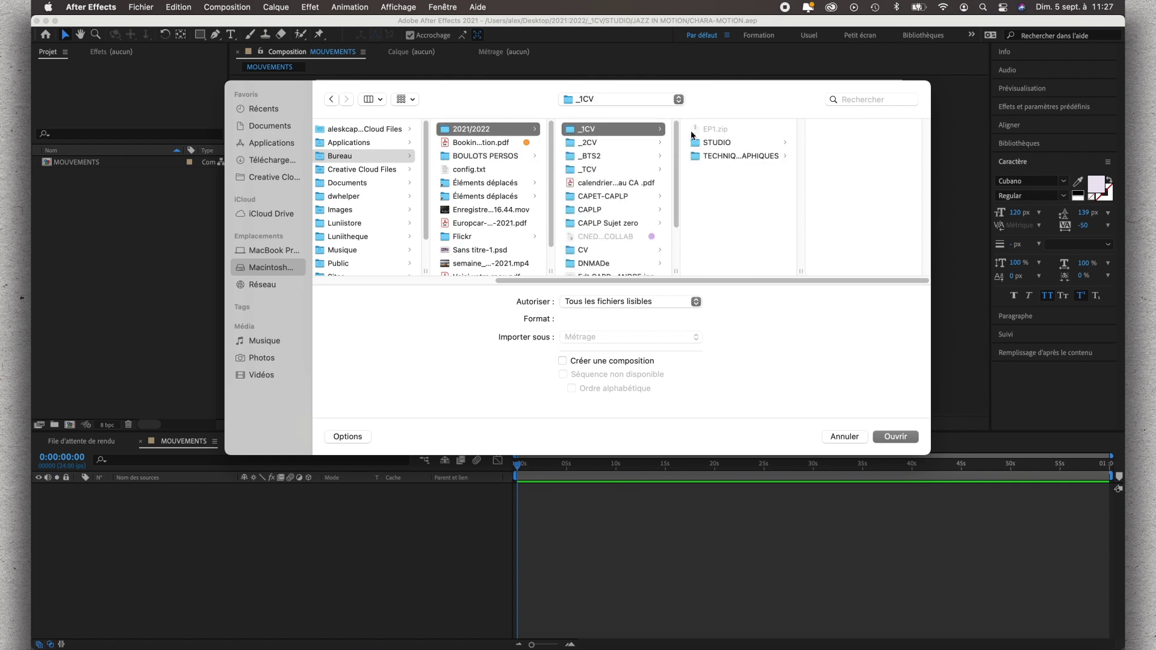
left_click(747, 142)
left_click(825, 130)
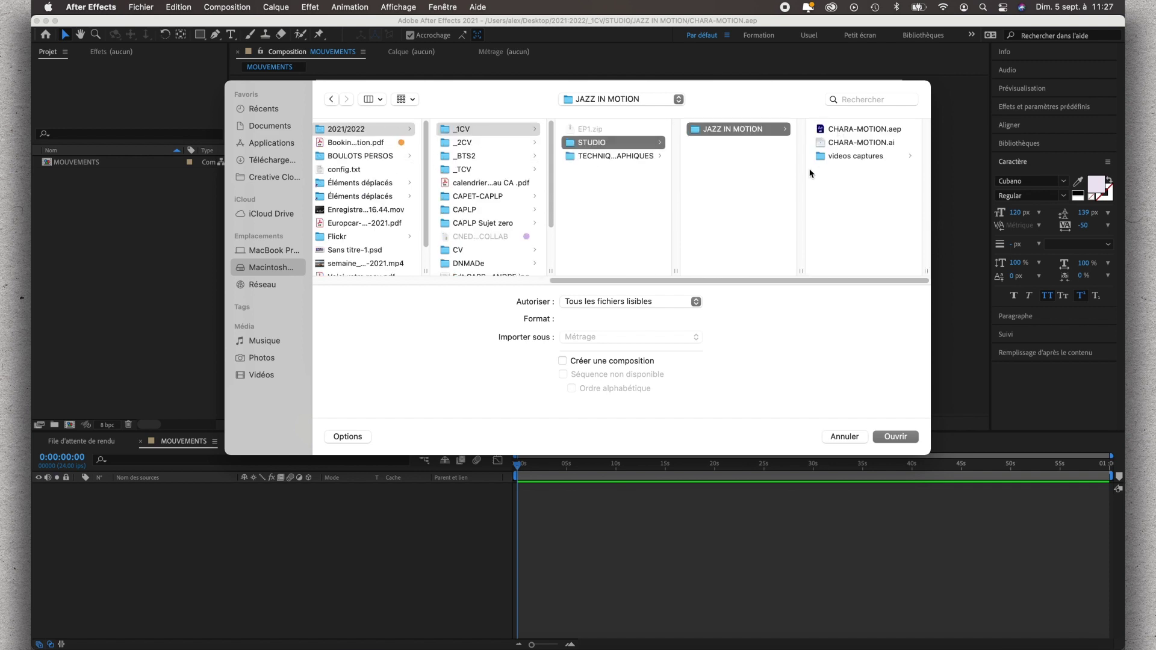
- Import CHARA-MOTION.ai as Composition – Conserver les tailles de calque
left_click(862, 143)
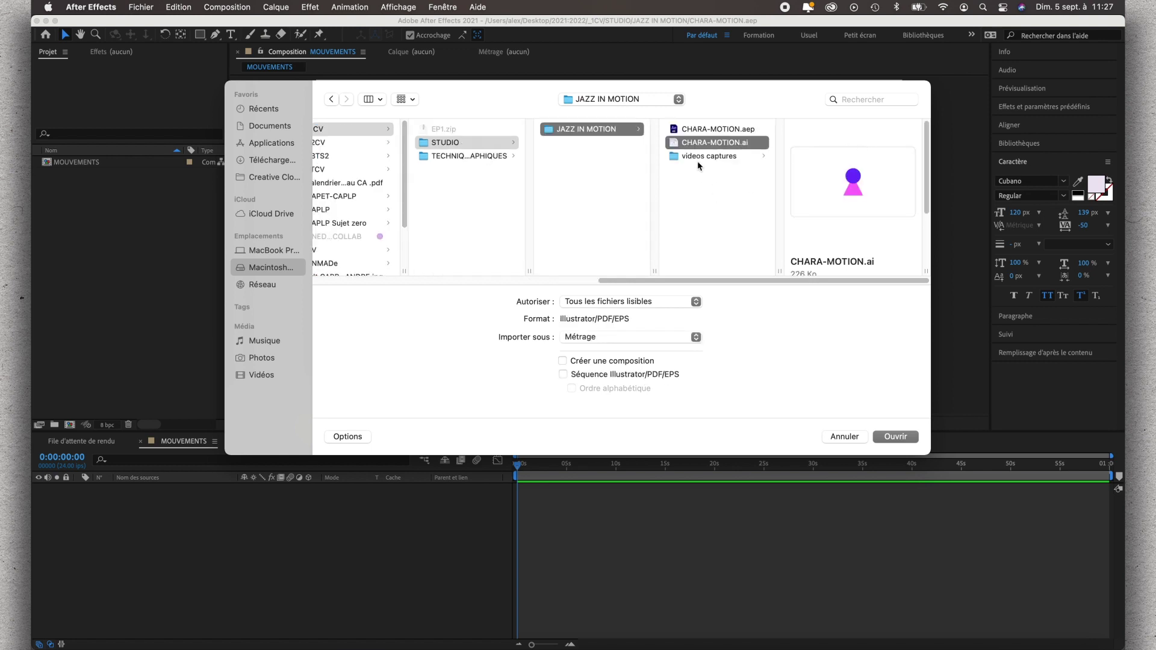
left_click(699, 338)
left_click(678, 358)
left_click(902, 437)
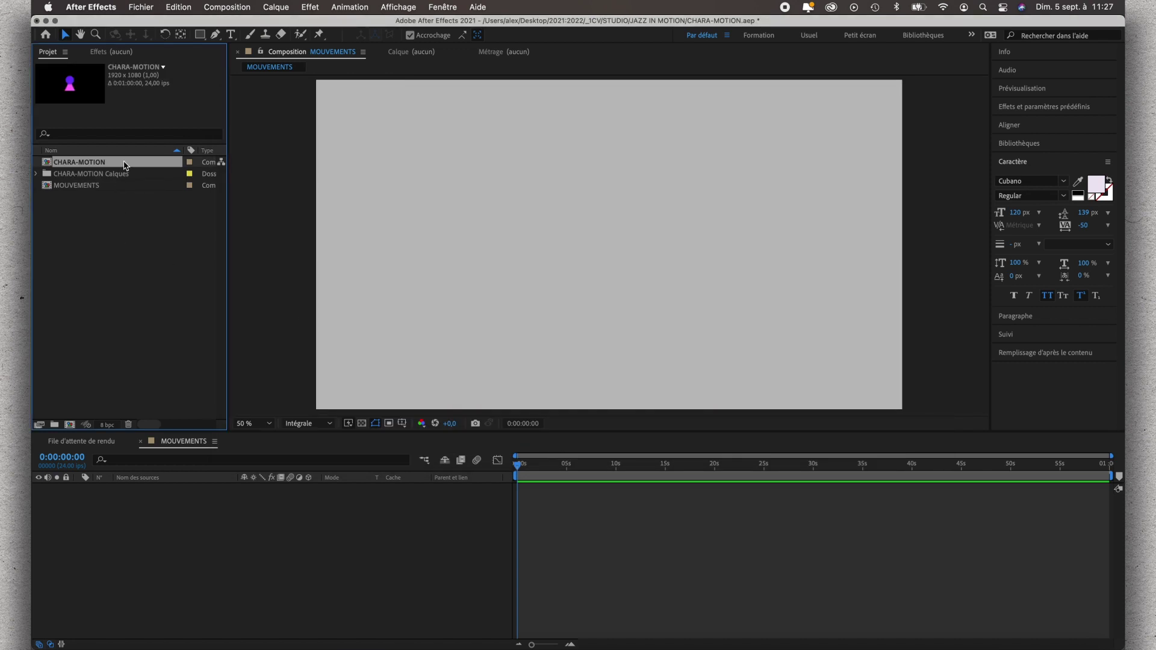
- Open the CHARA-MOTION composition and look over its ROND and TRIANGLE layers
double_click(124, 162)
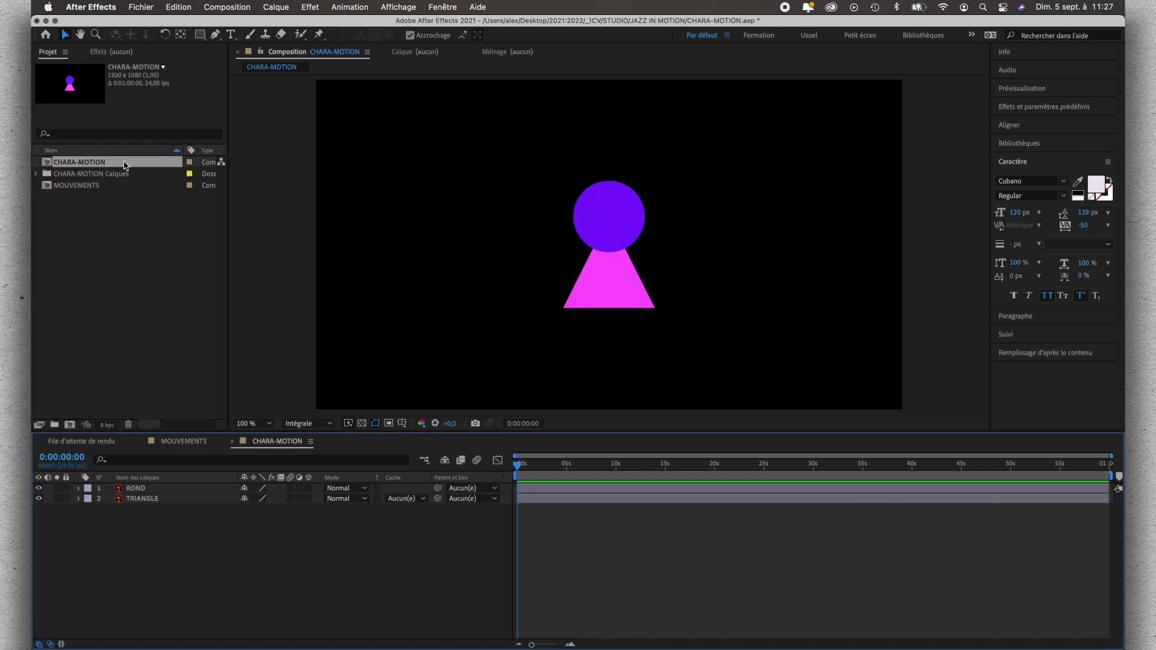
left_click(158, 489)
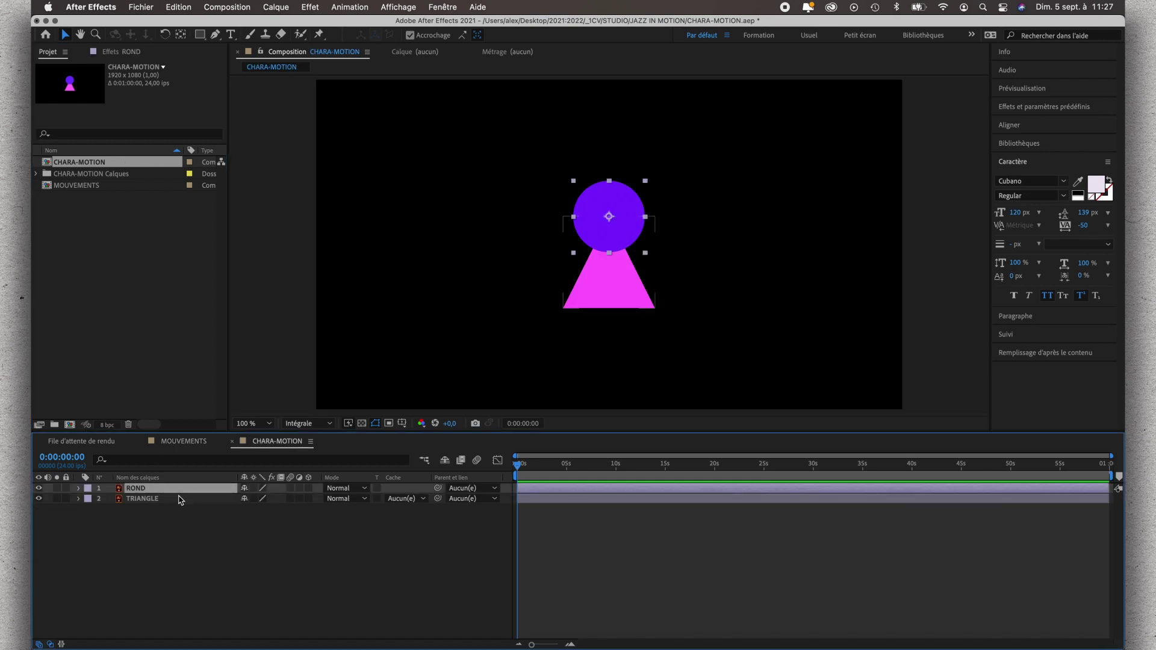
left_click(181, 499)
left_click(182, 489)
left_click(169, 499)
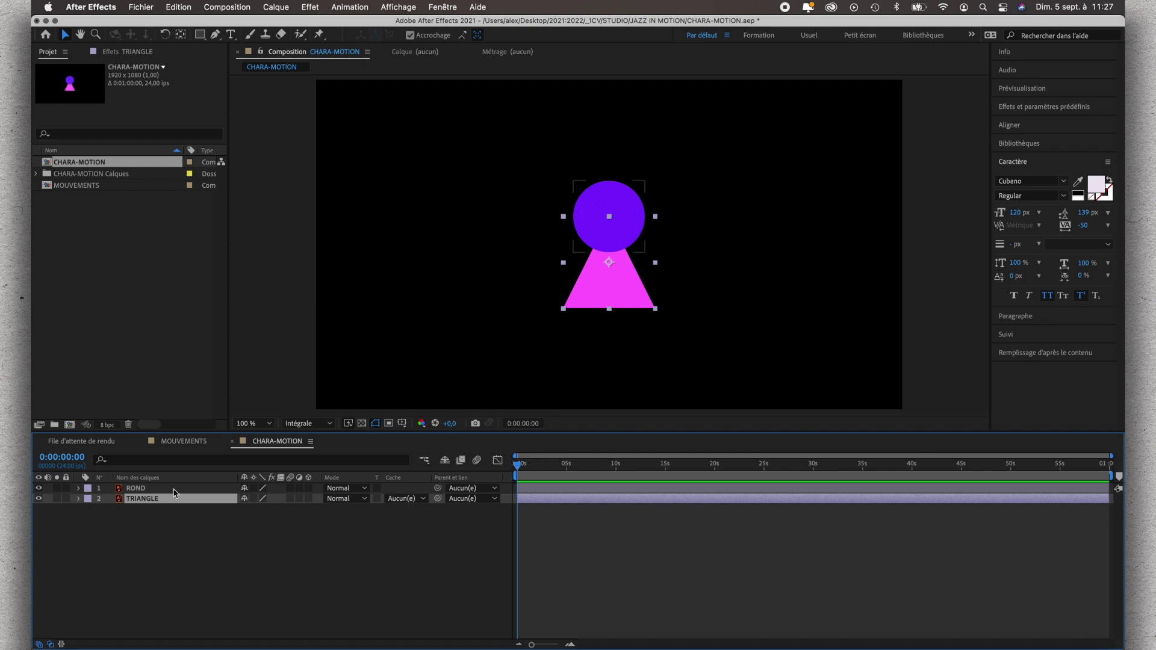
- Zoom the viewer and select both the ROND and TRIANGLE layers
scroll(620, 233, "up", 5)
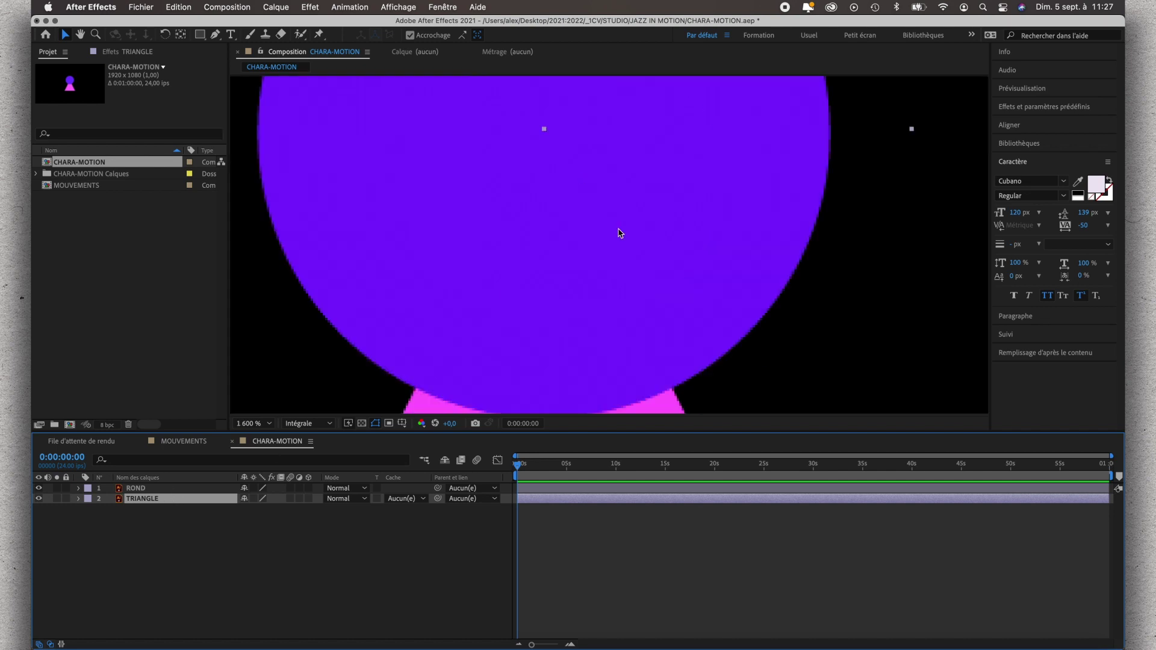
scroll(620, 233, "up", 1)
scroll(775, 300, "down", 1)
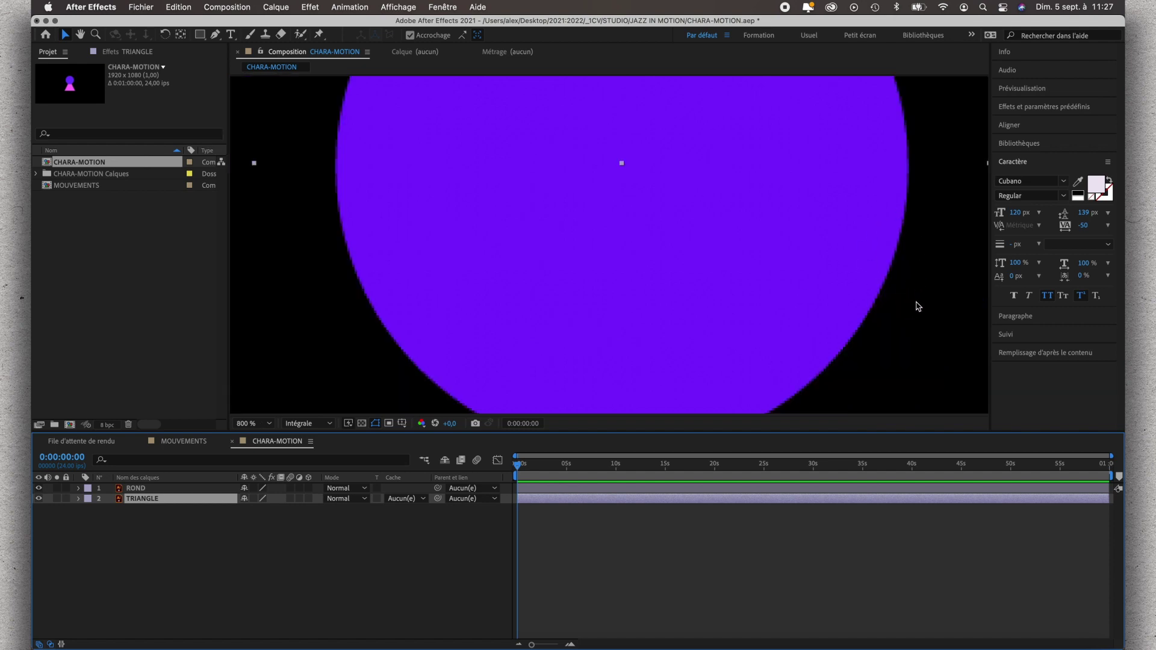
scroll(903, 277, "up", 1)
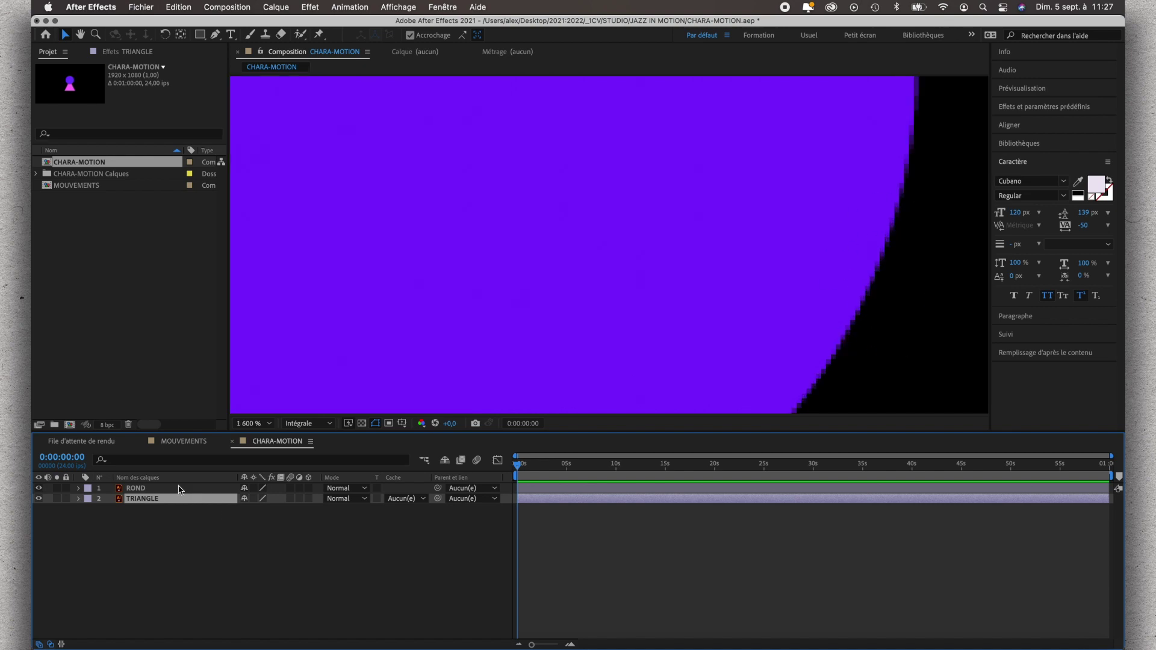
left_click(178, 489, "shift")
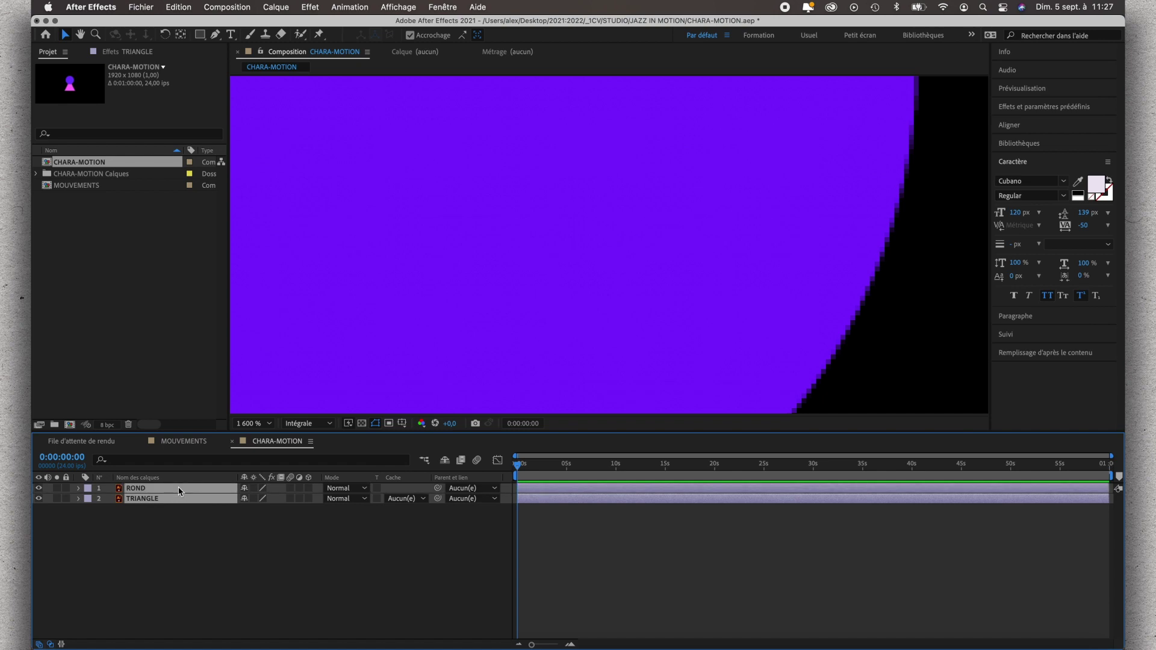
- Convert both vector layers with Créer des formes à partir du calque vectoriel
right_click(187, 494)
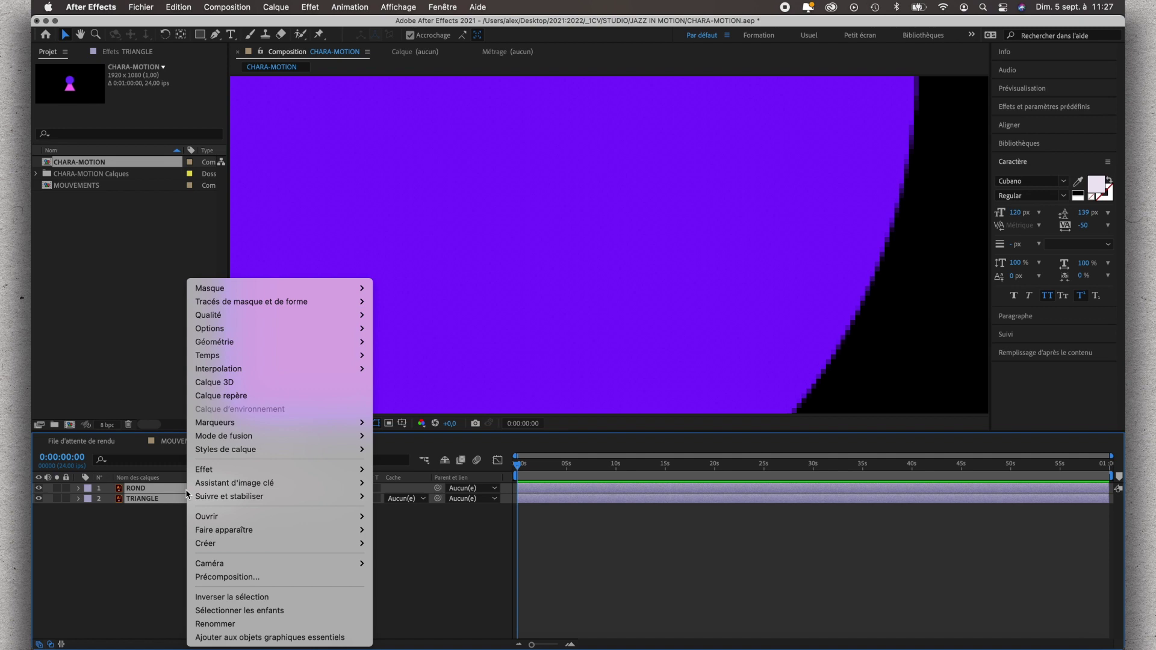
mouse_move(208, 547)
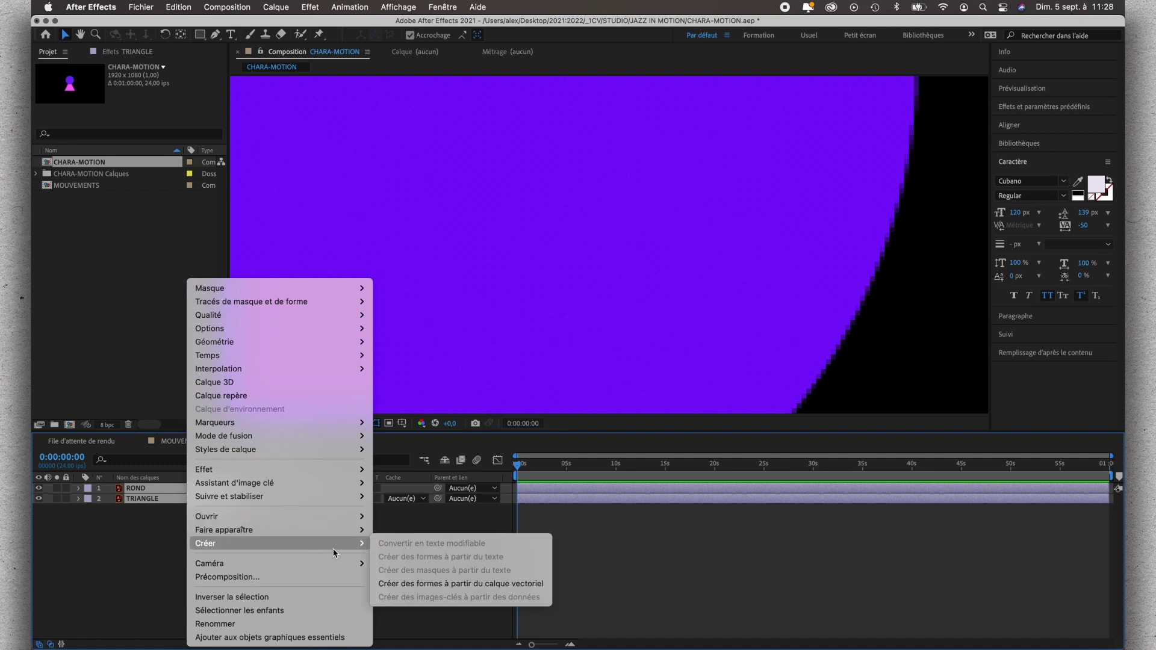
left_click(407, 587)
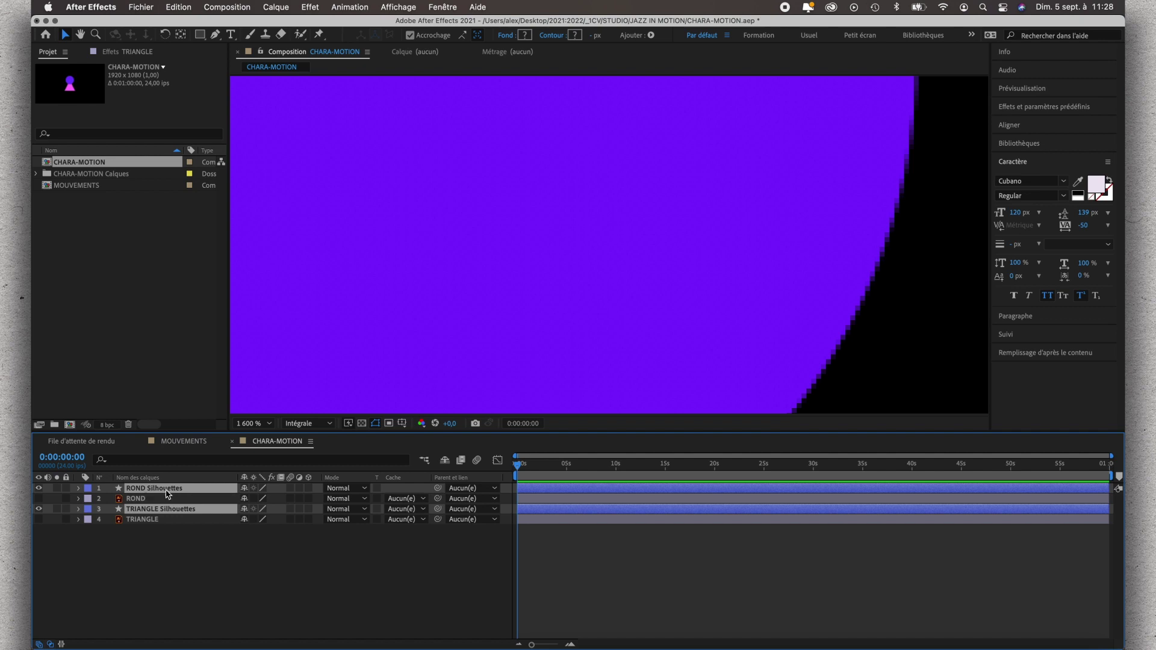
- Delete the original ROND and TRIANGLE layers, keeping the Silhouettes shape layers
left_click(167, 499)
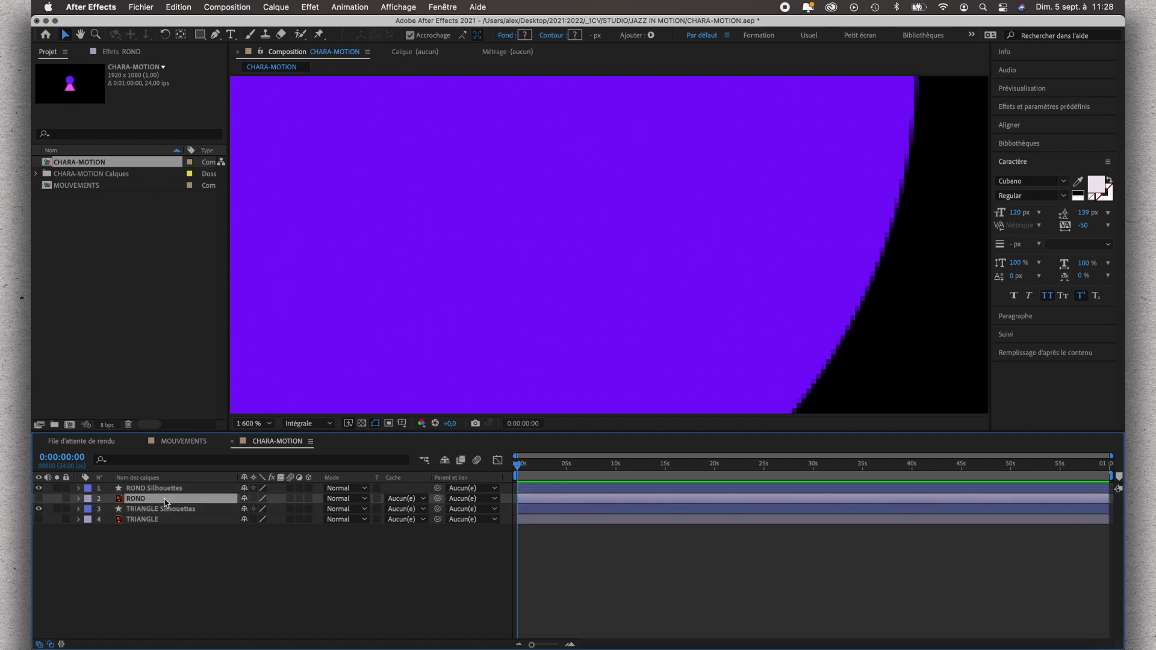
left_click(167, 520, "super")
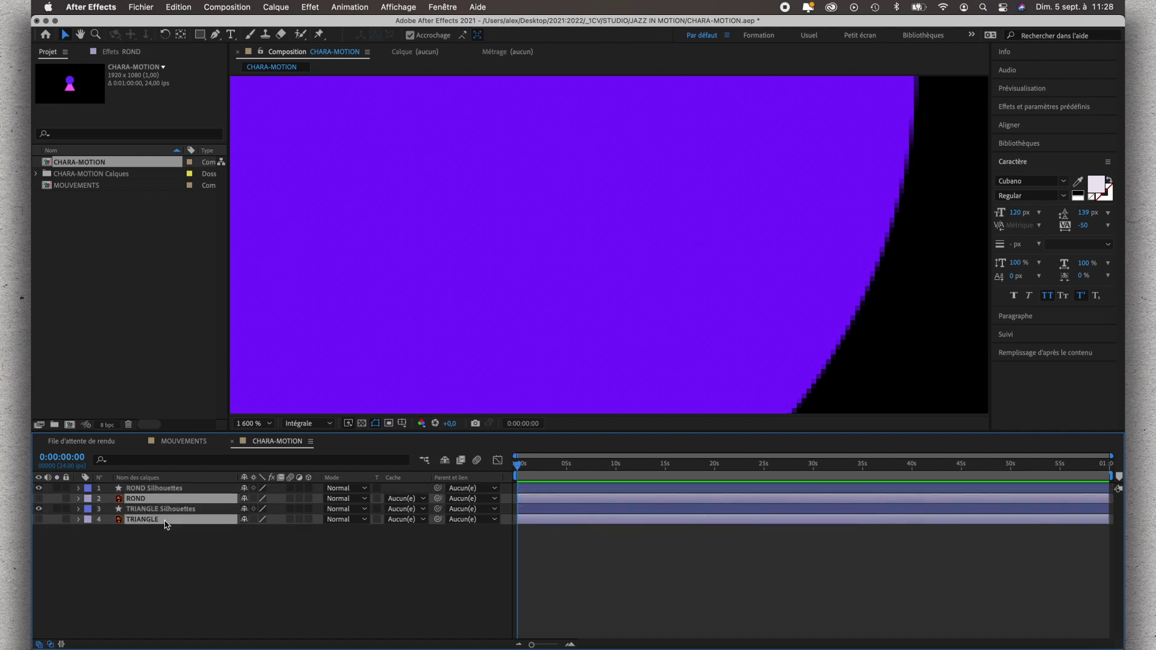
key("Delete")
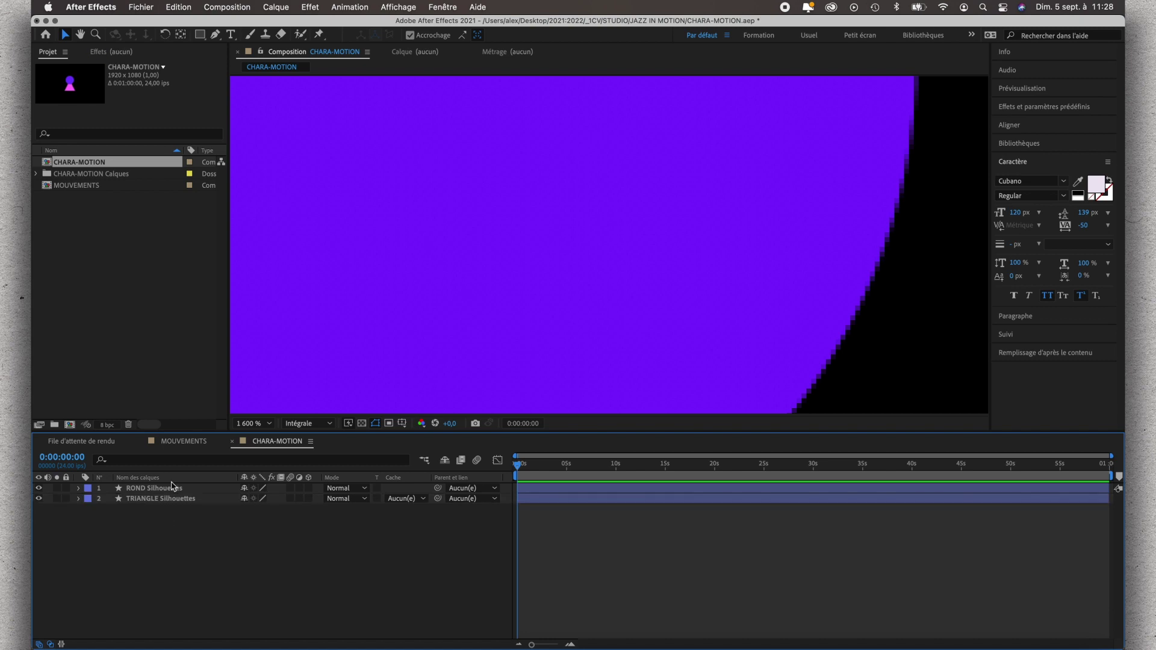
left_click(175, 490)
key("comma")
key("comma")
key("comma")
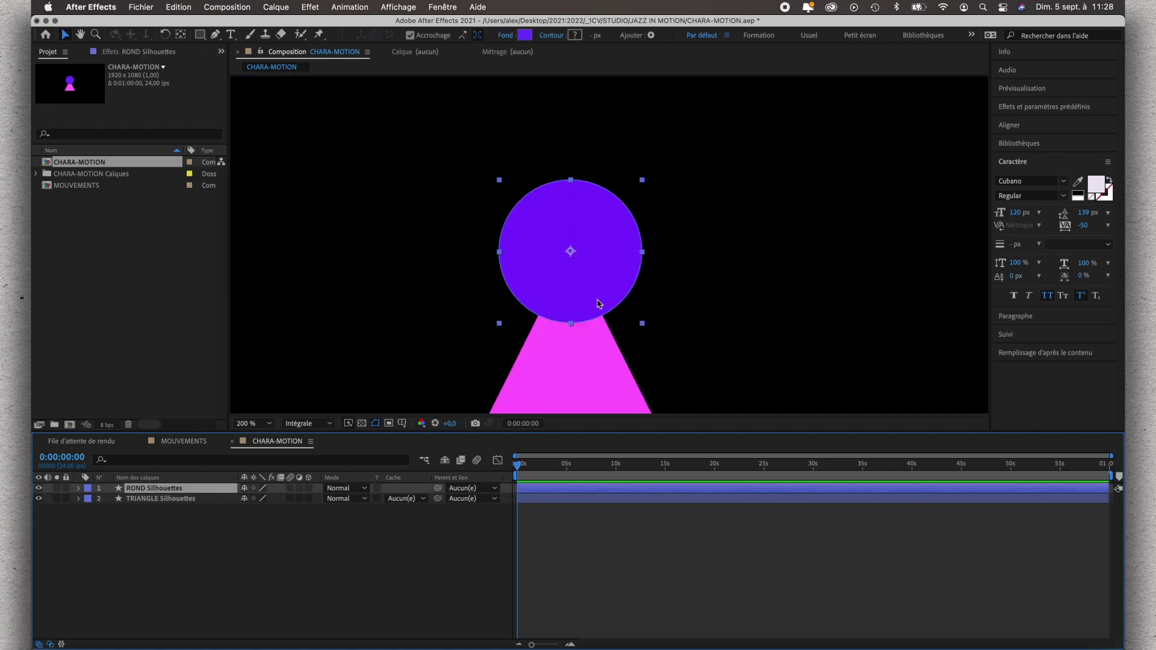
left_click(170, 500)
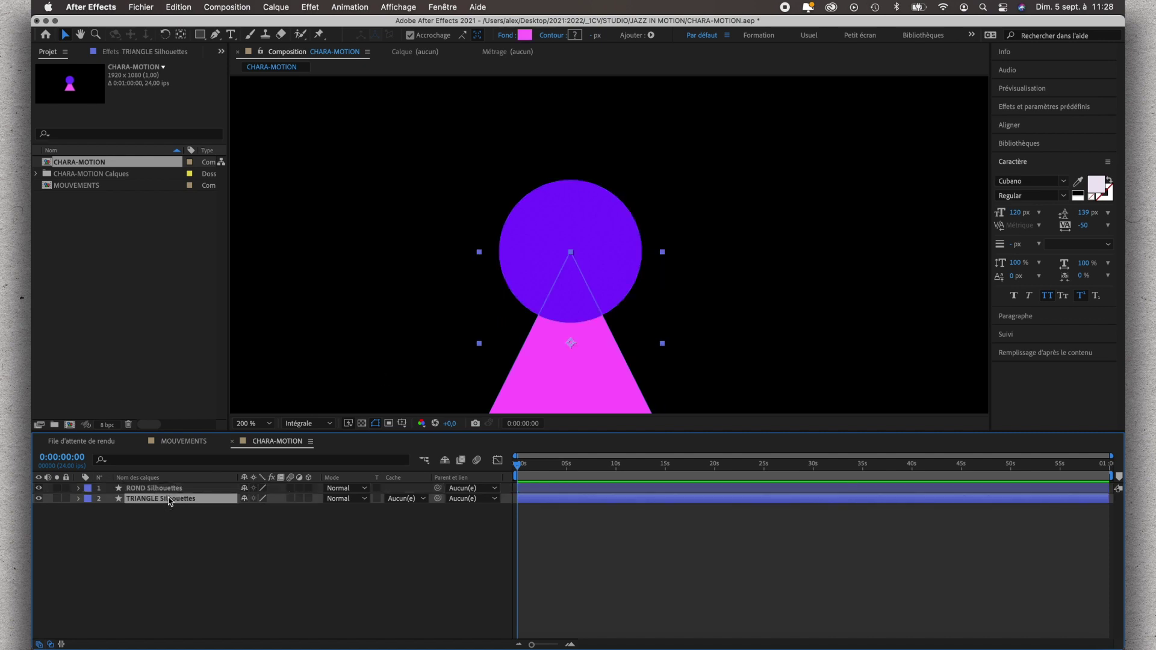
left_click(181, 490)
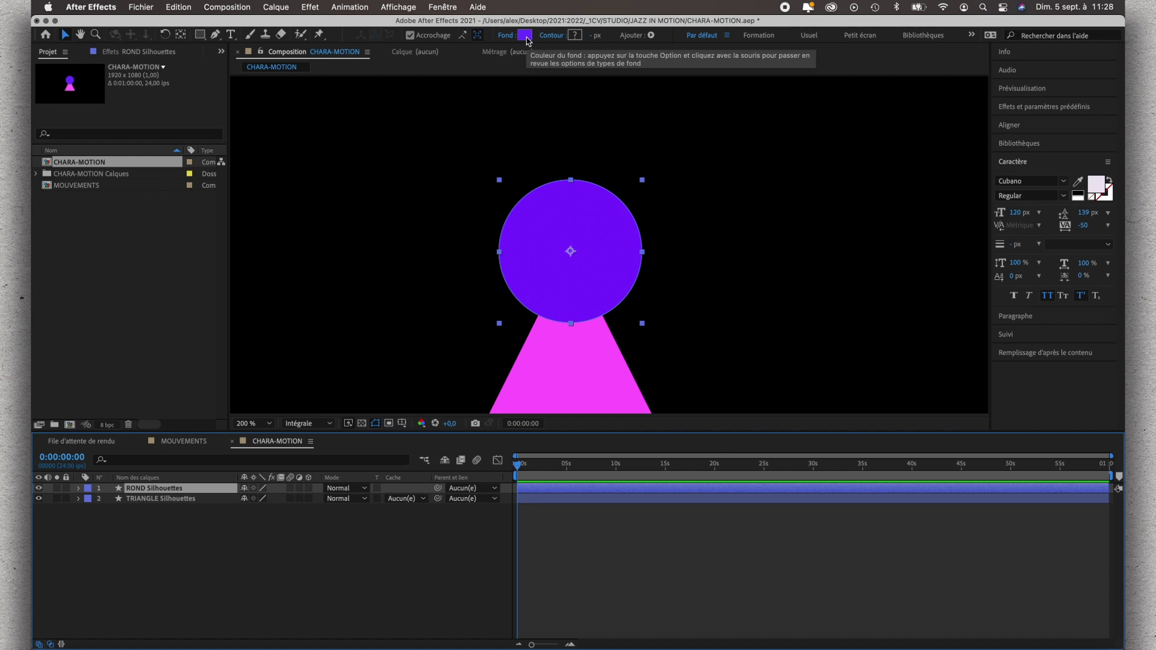
- Give the ROND Silhouettes circle a vivid orange fill
left_click(526, 38)
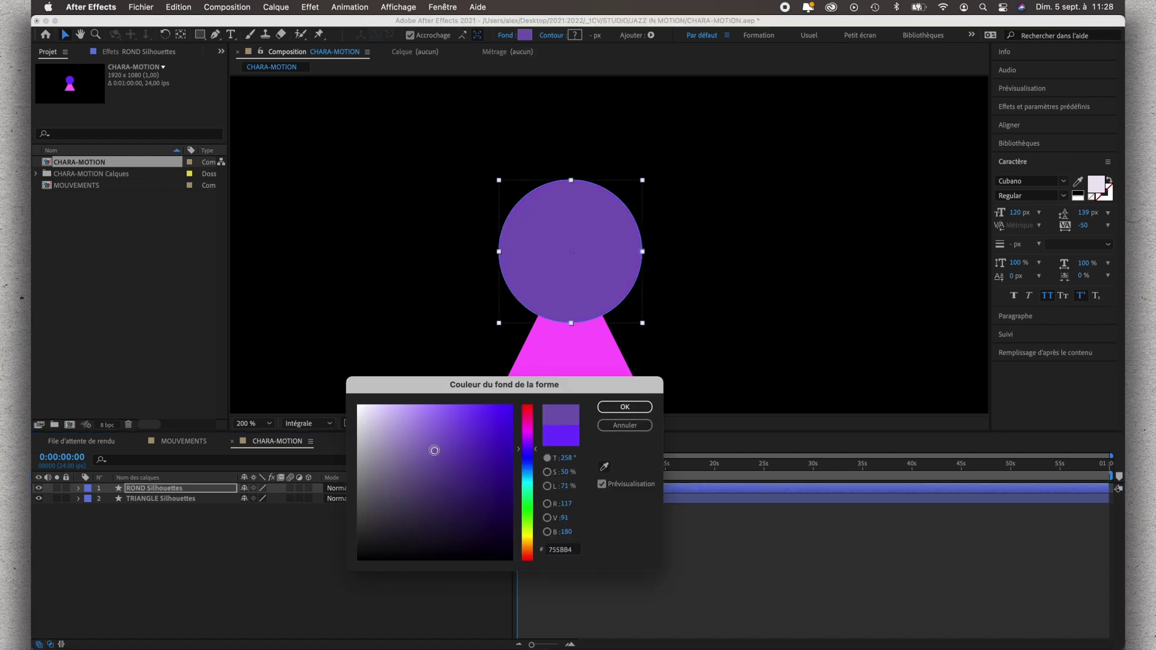
left_click(399, 454)
left_click(403, 417)
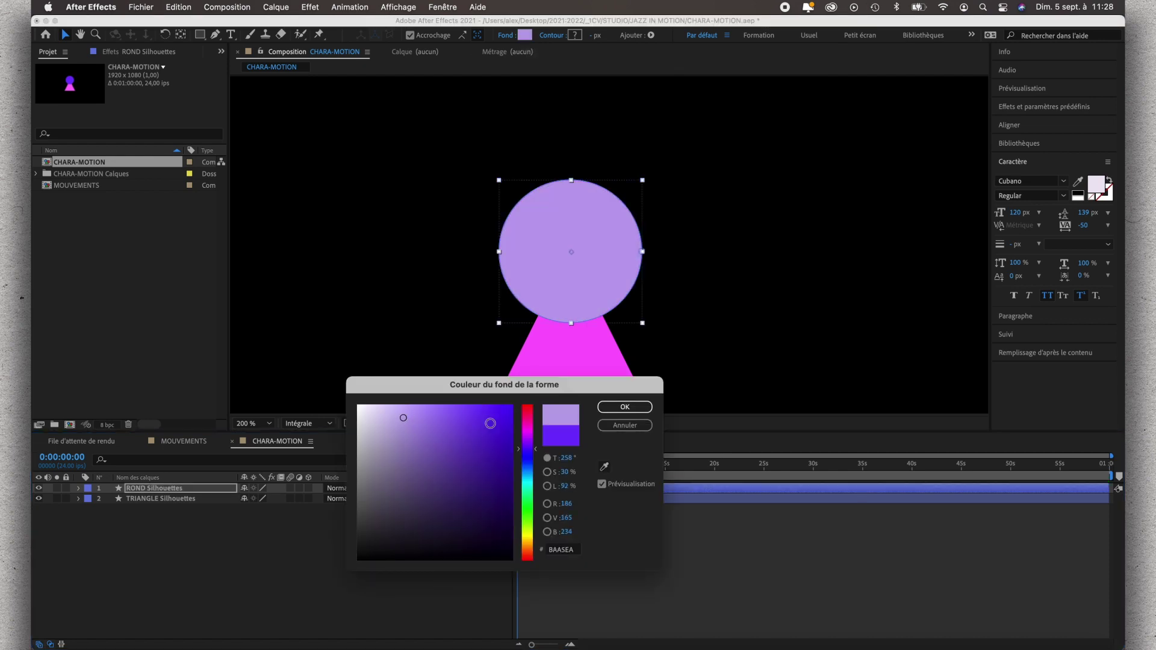
left_click(533, 424)
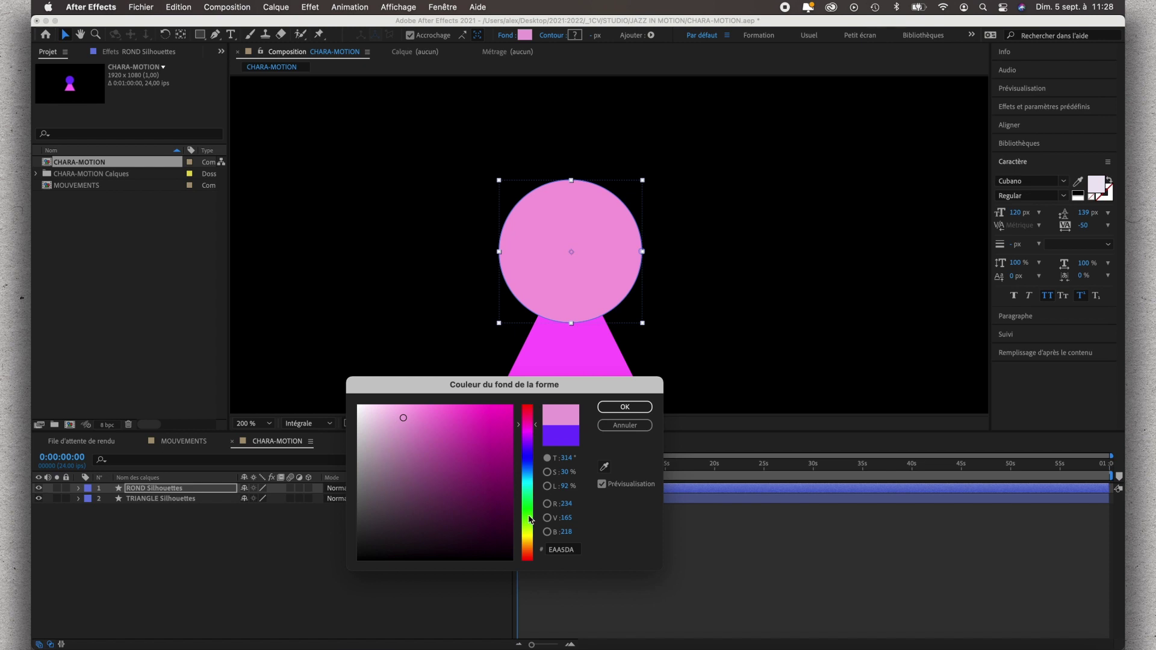
left_click(528, 518)
left_click(528, 532)
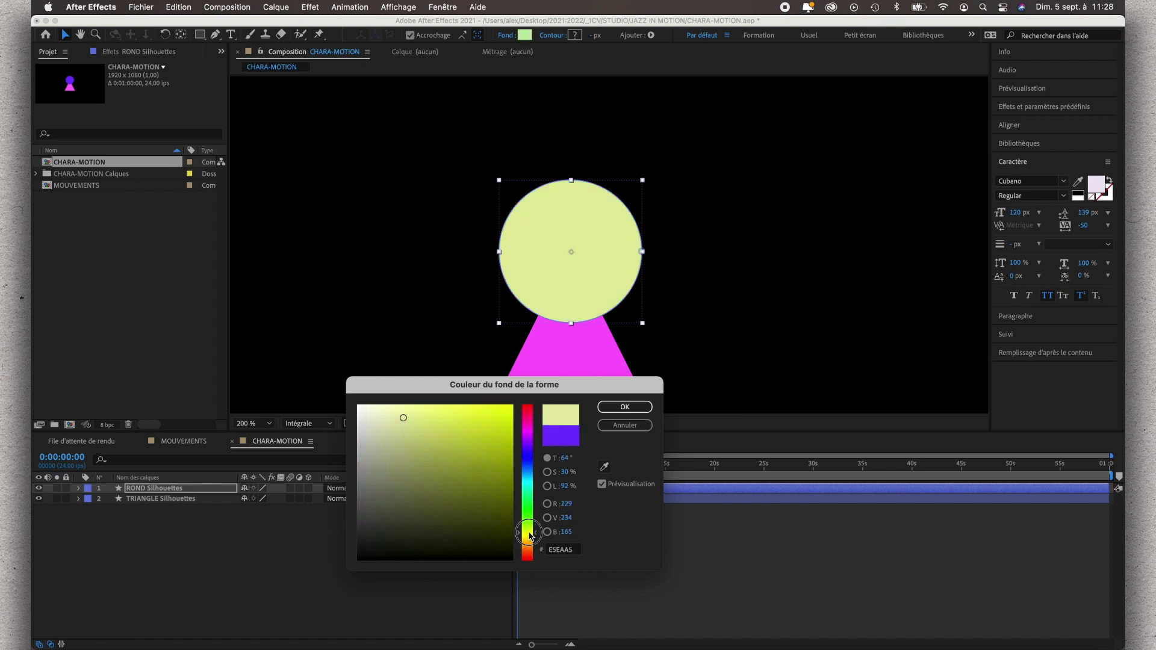
left_click(491, 414)
left_click(466, 414)
left_click(530, 547)
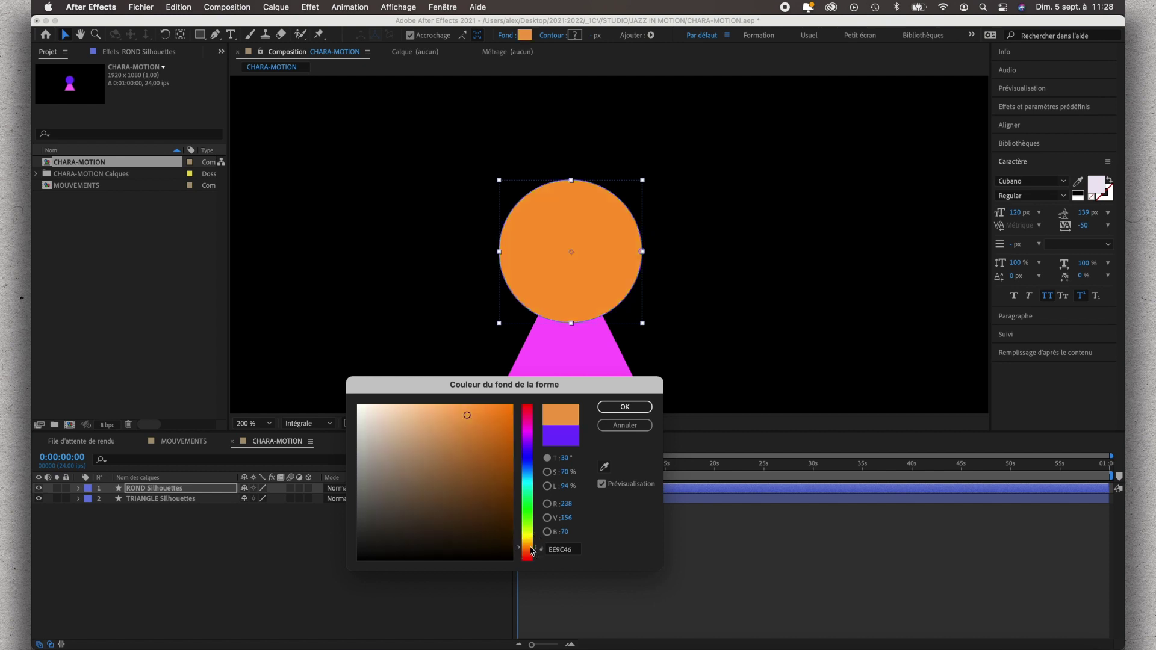
left_click(489, 414)
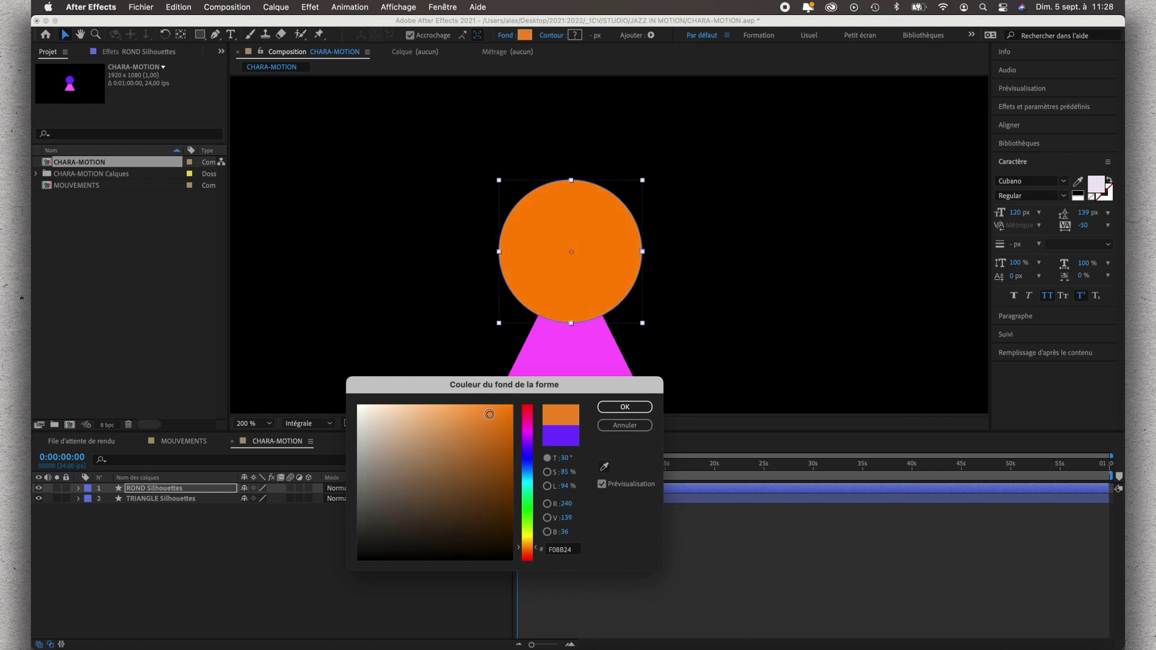
left_click(625, 407)
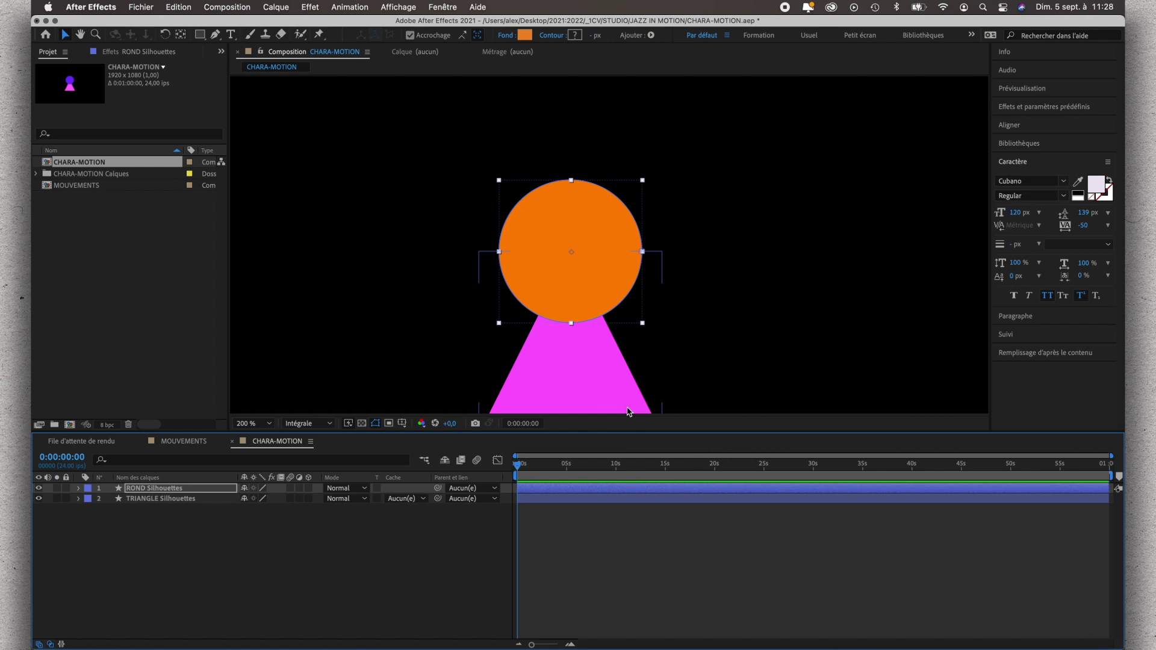
- Give the TRIANGLE Silhouettes triangle a bright blue #3F67EC fill
left_click(194, 500)
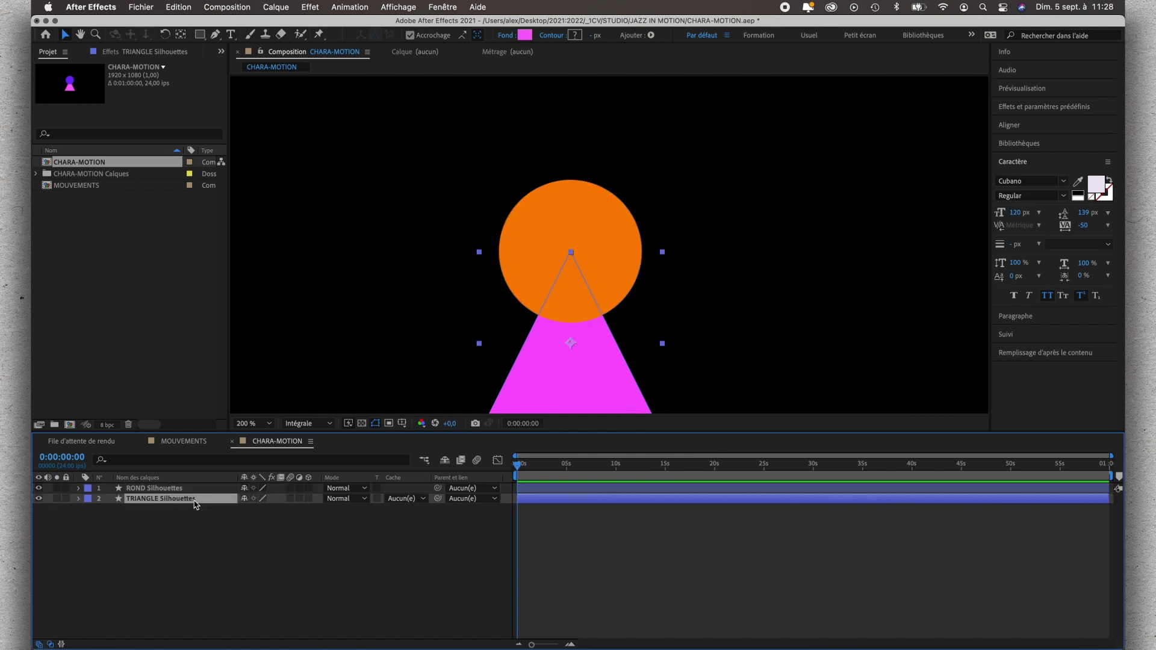
left_click(525, 36)
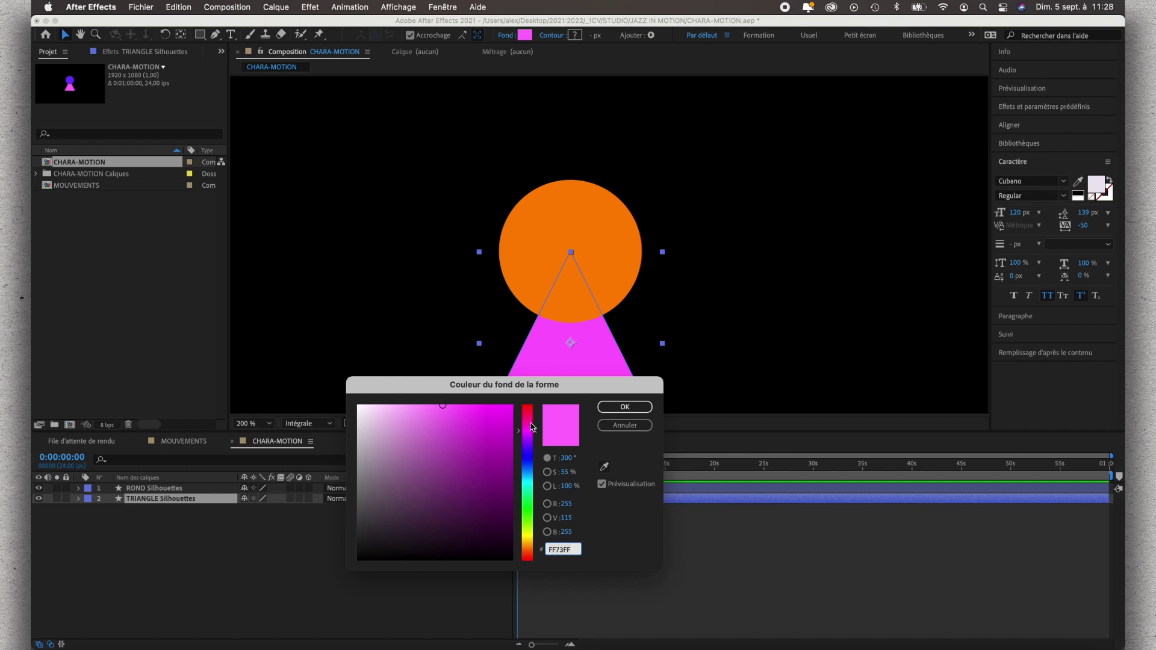
left_click(529, 508)
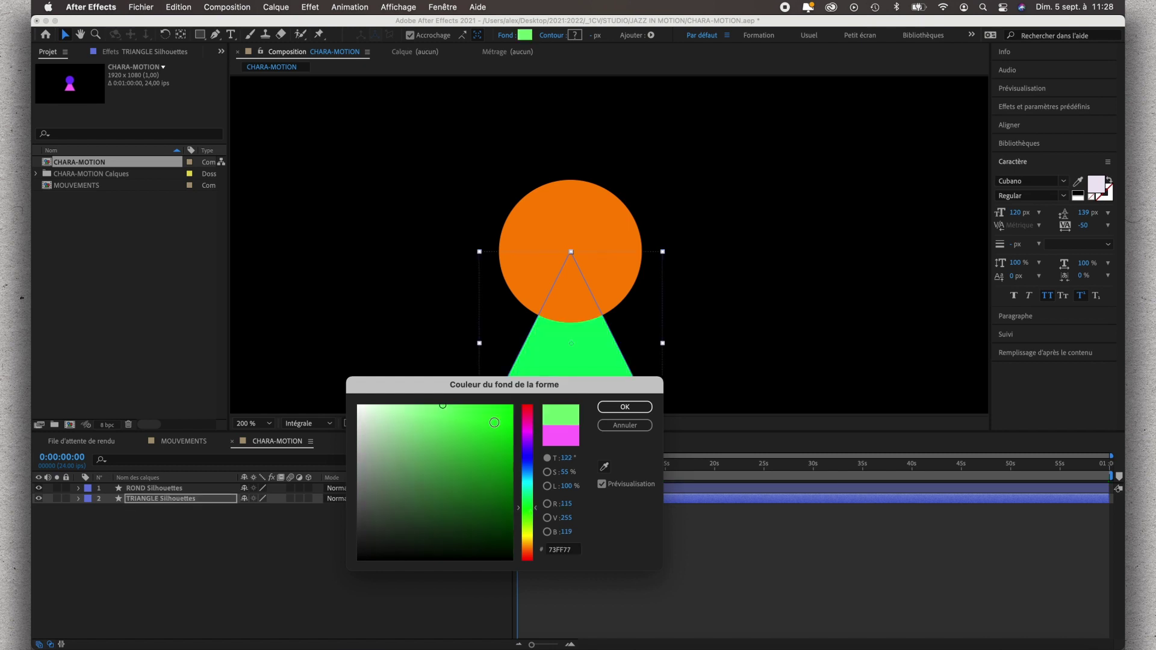
left_click_drag(494, 422, 441, 422)
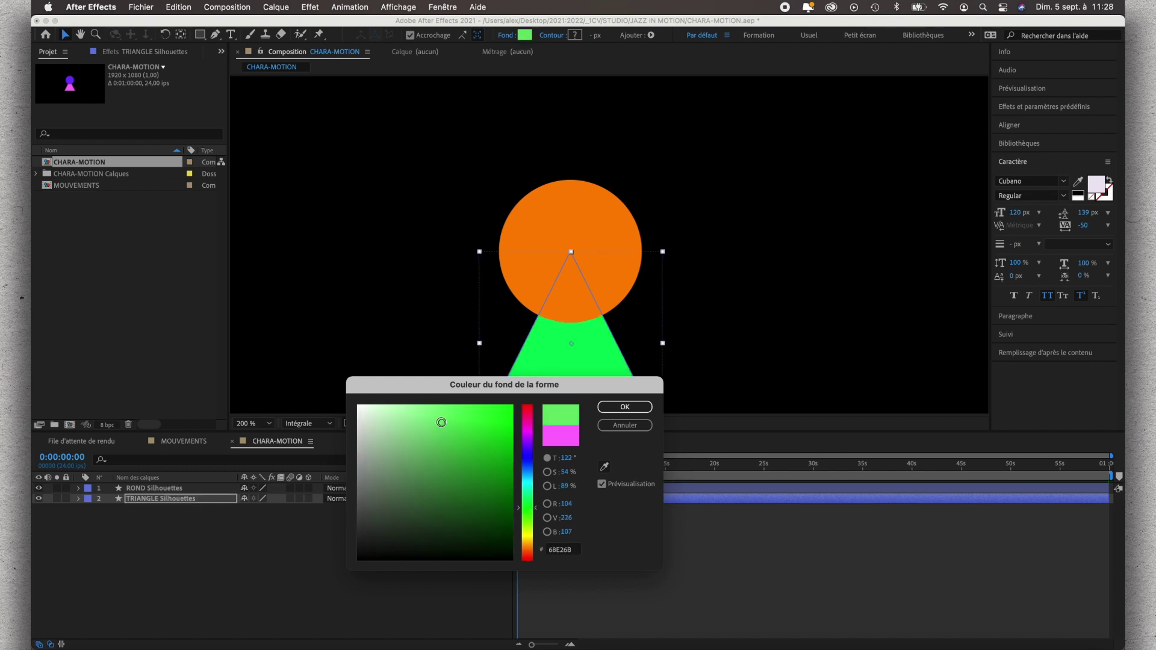
left_click(529, 464)
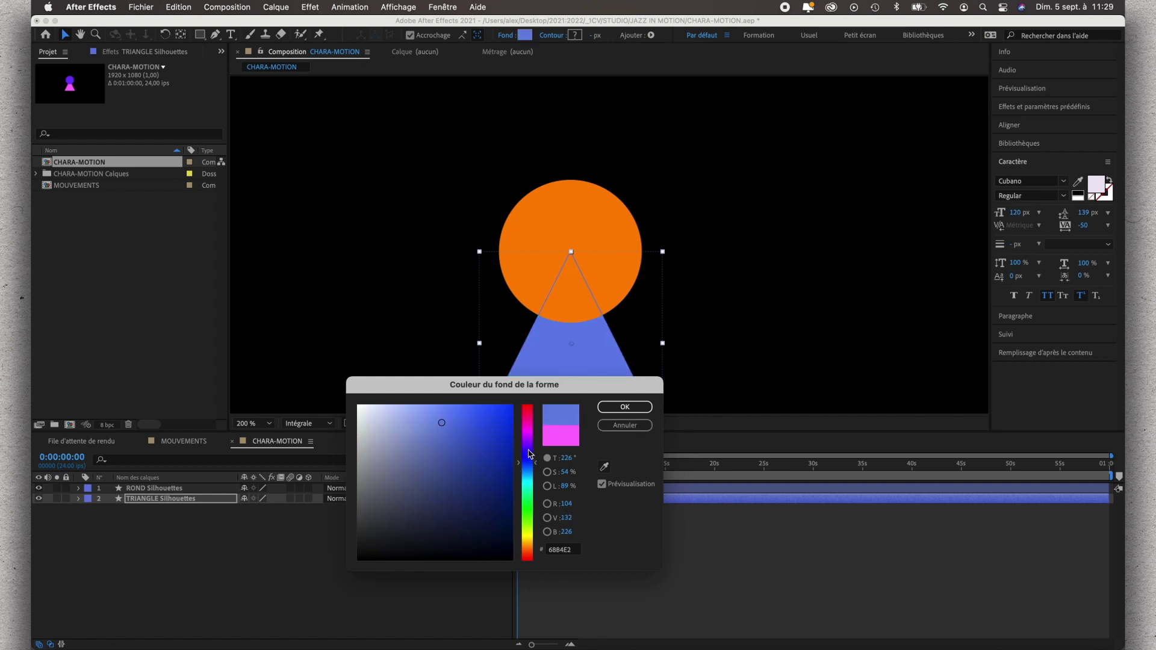
left_click_drag(470, 438, 472, 416)
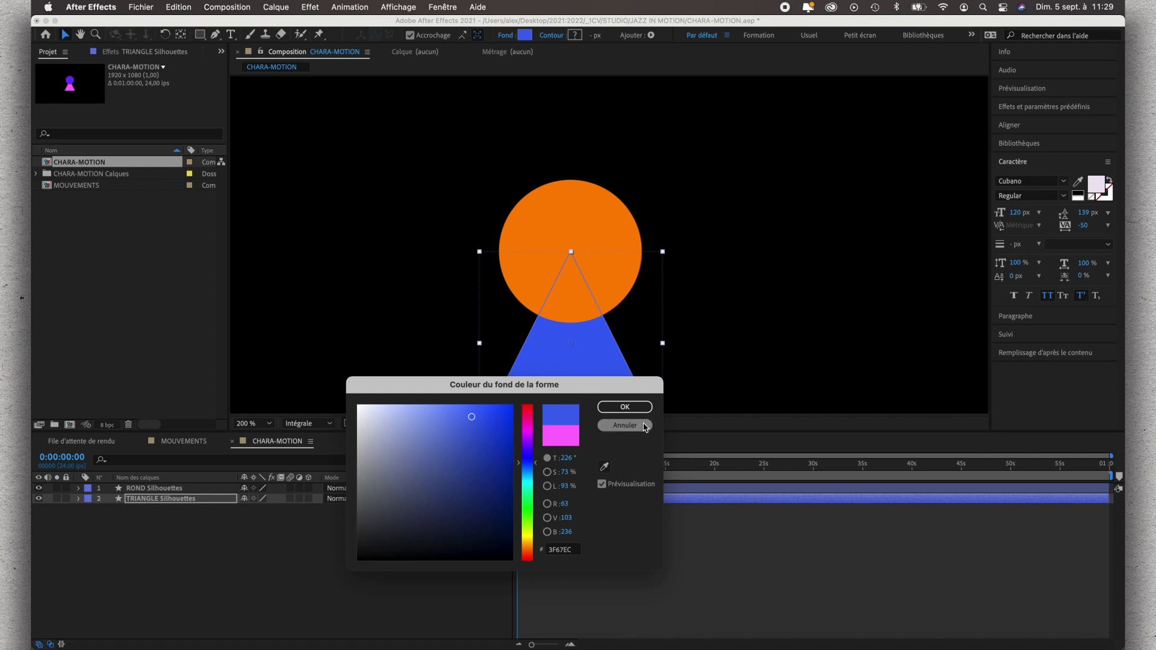
left_click(631, 408)
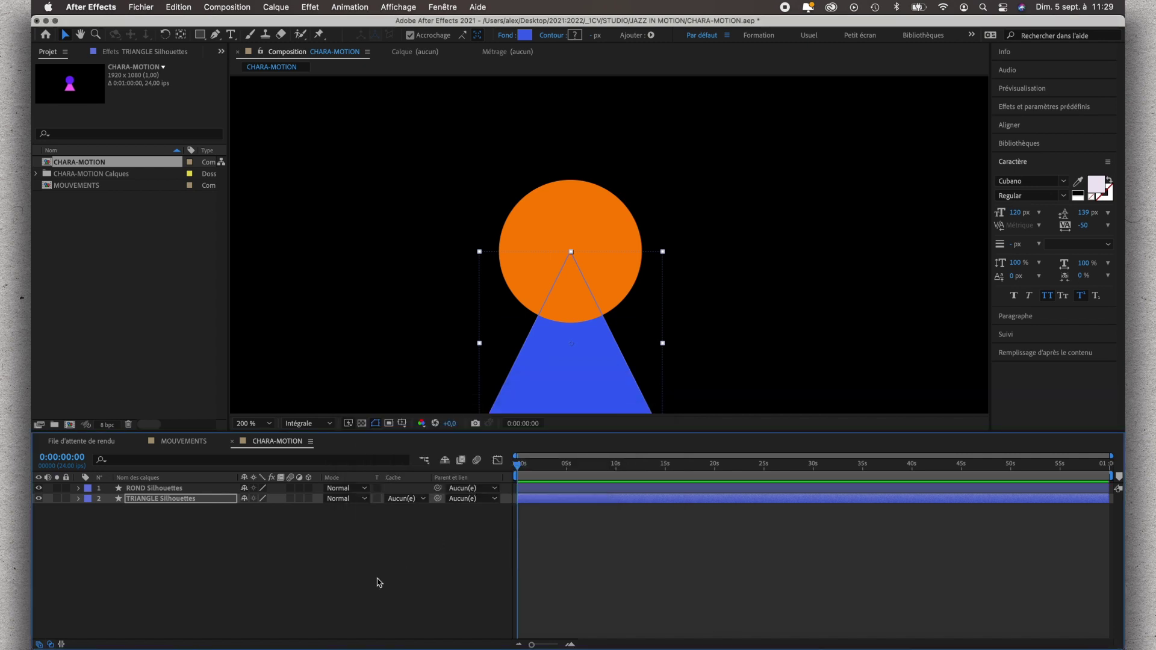
- Set the CHARA-MOTION composition background to light grey #C1BFBF in Composition Settings
scroll(568, 334, "down", 3)
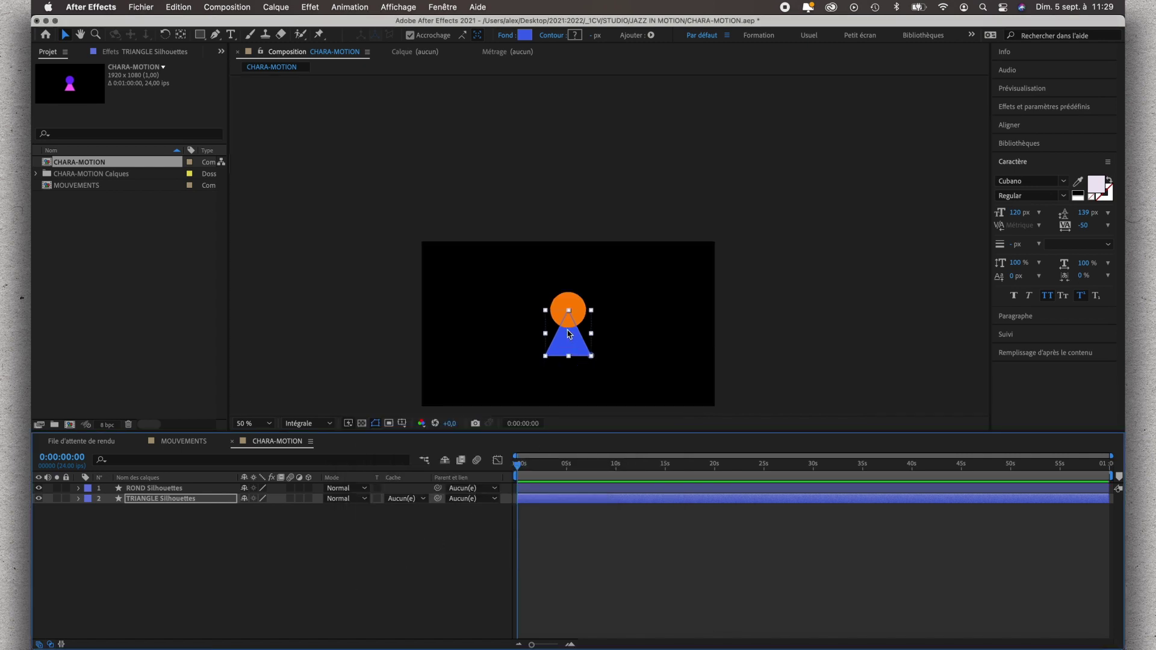
scroll(569, 334, "up", 2)
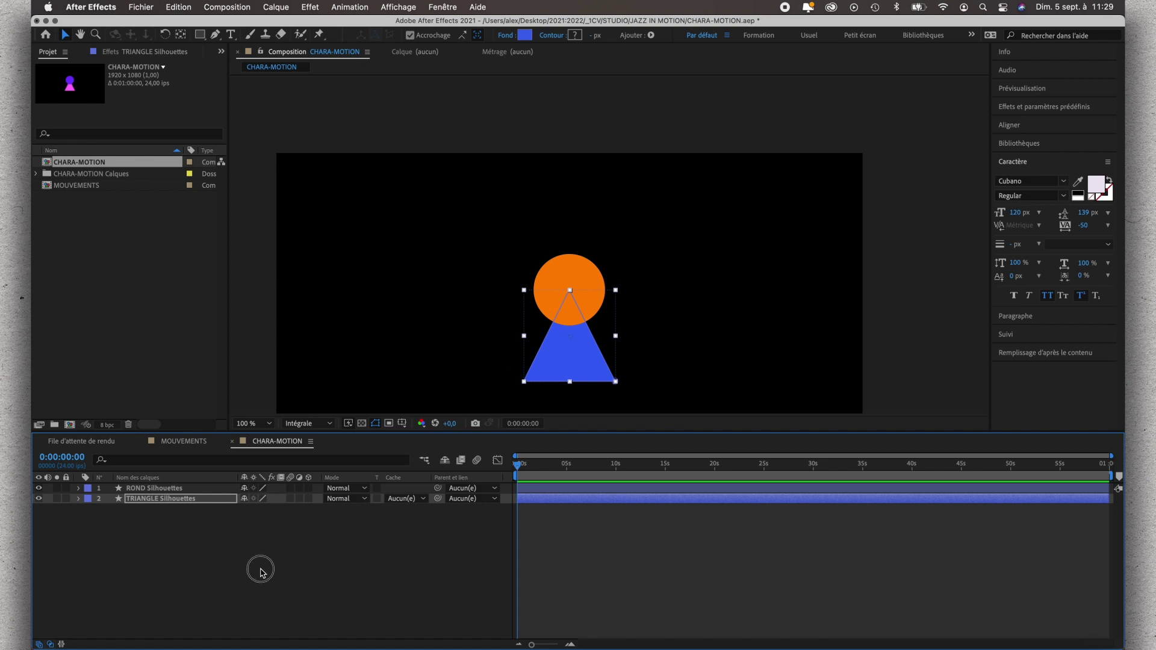
left_click(263, 573)
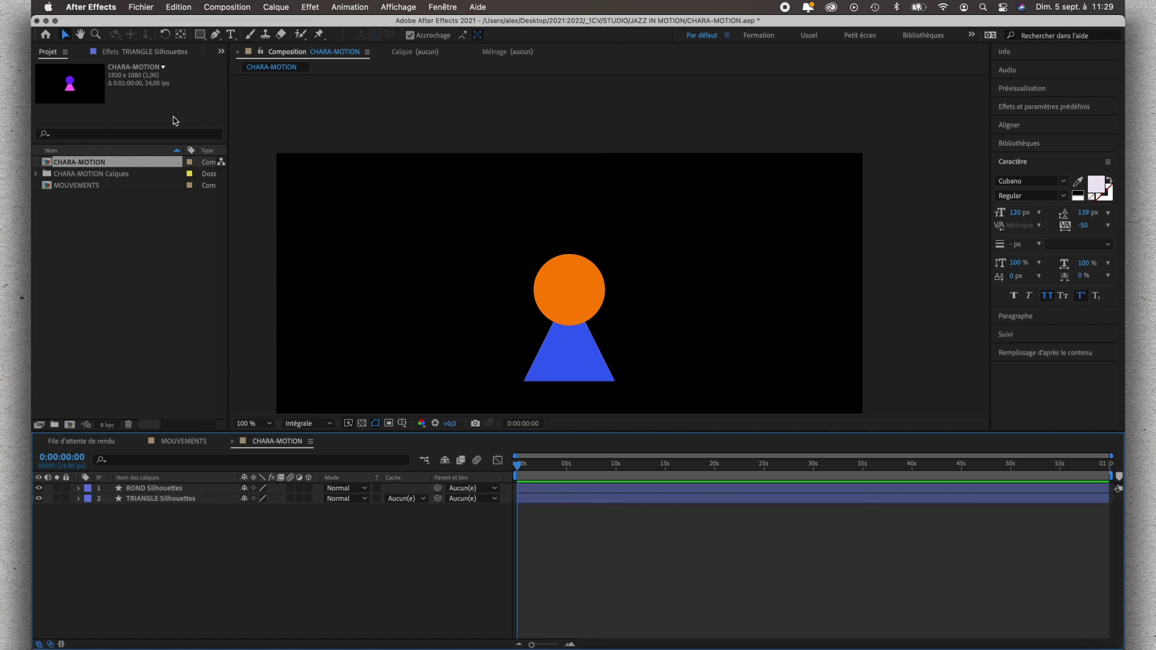
left_click(236, 6)
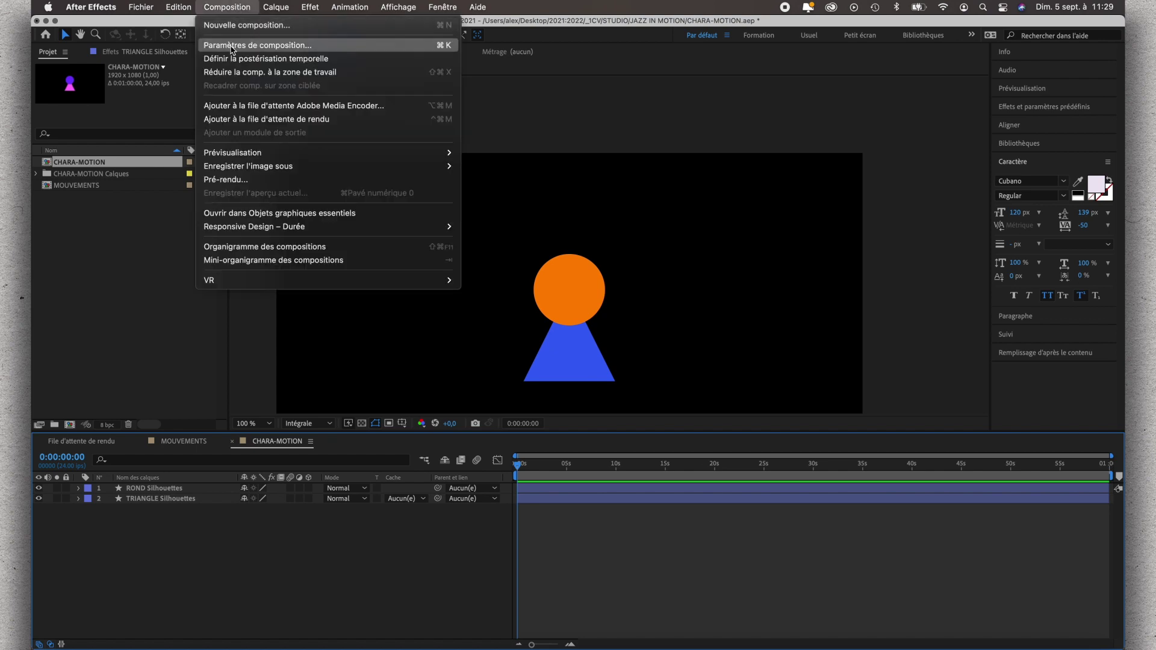
left_click(232, 45)
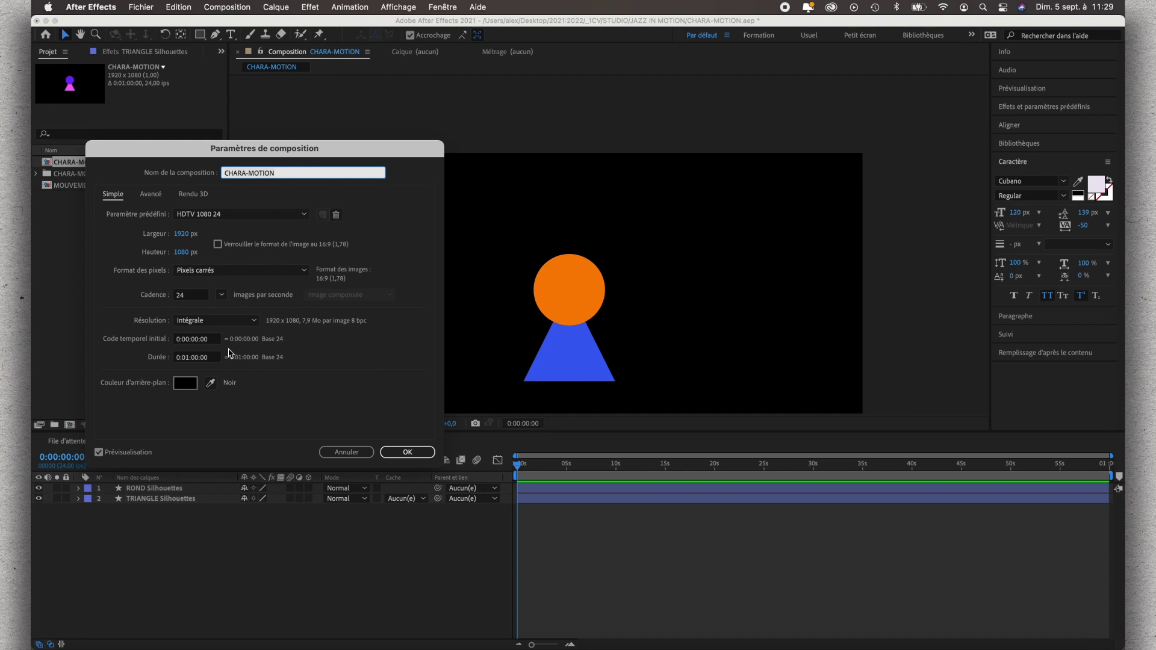
left_click(188, 384)
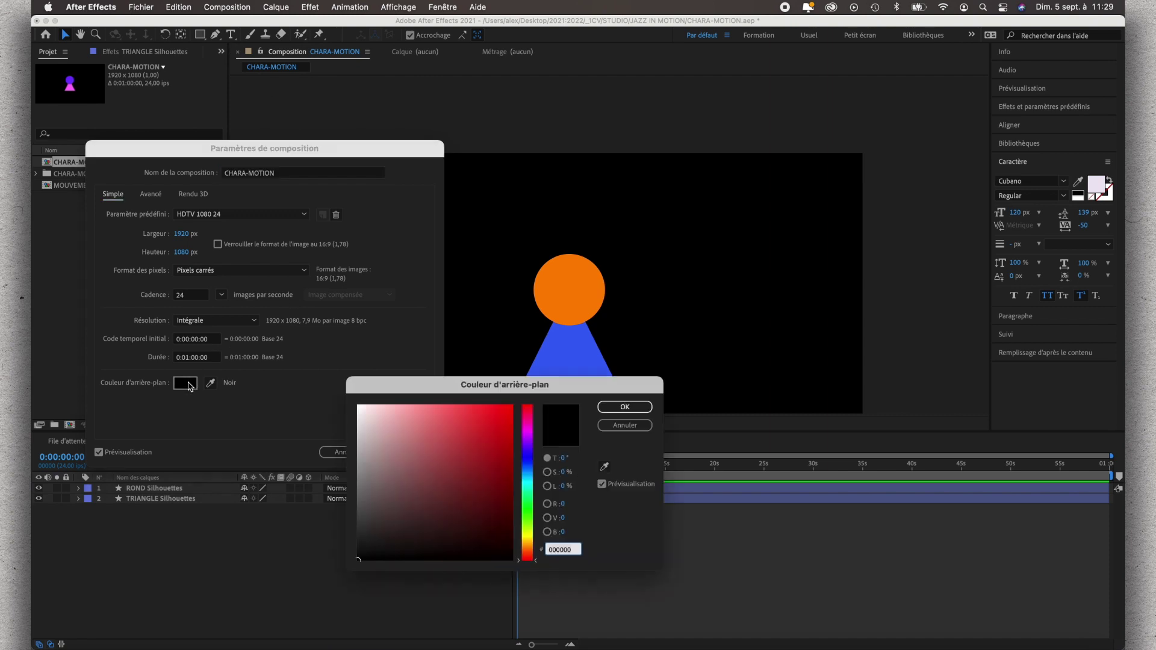
left_click(360, 452)
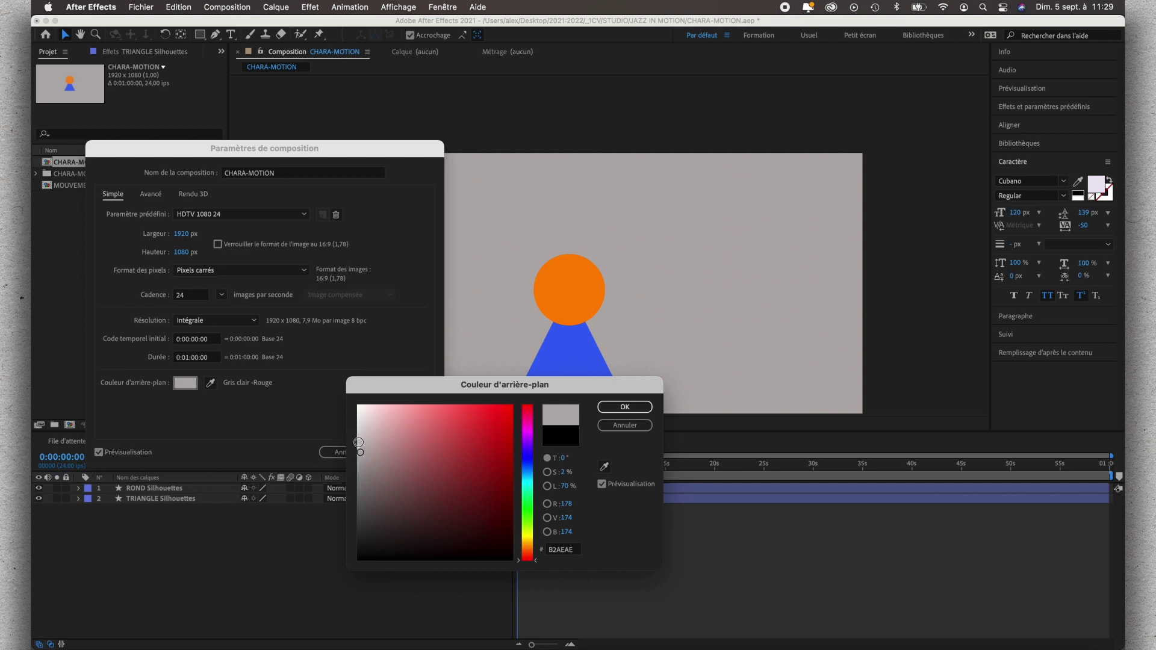
left_click(360, 443)
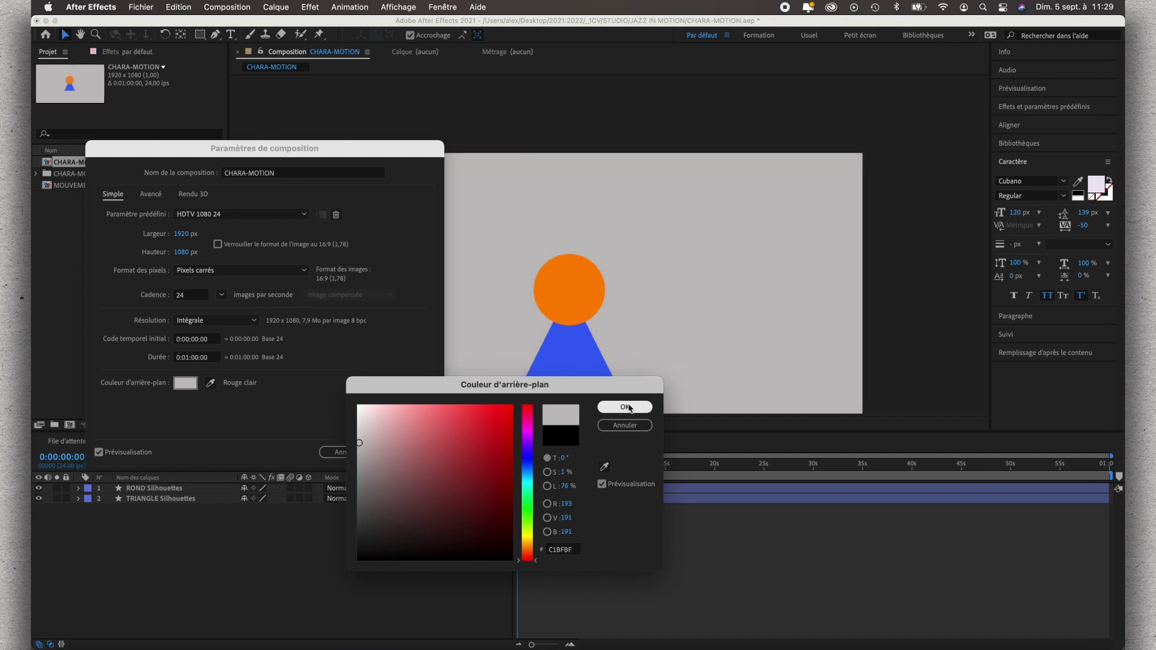
left_click(632, 407)
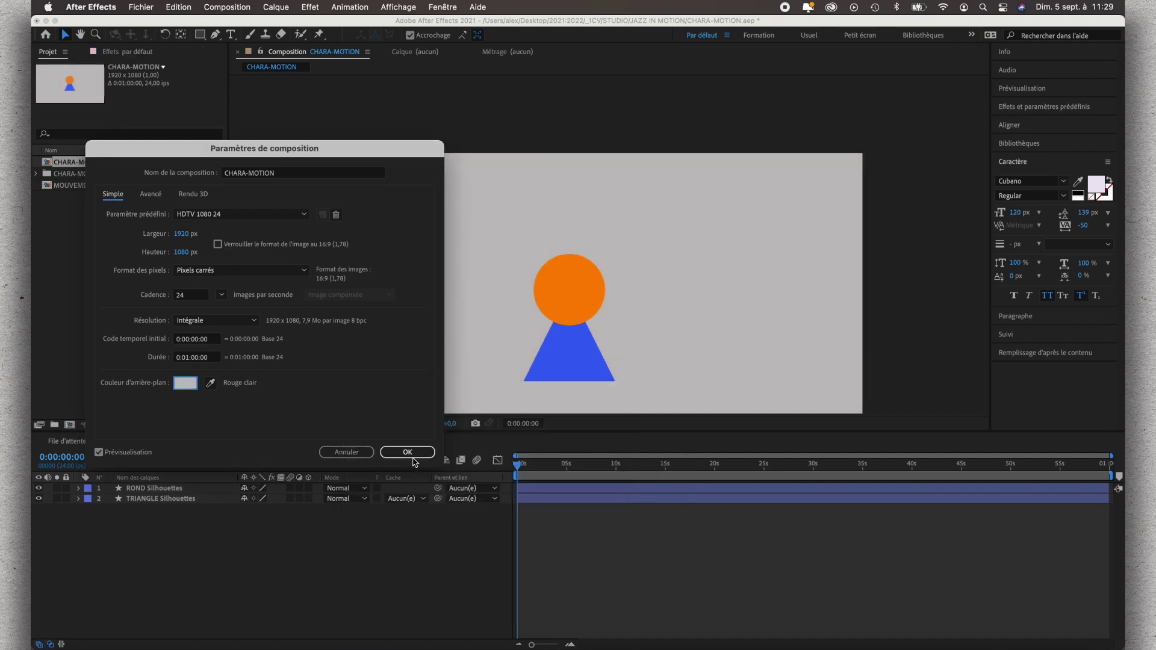
left_click(409, 453)
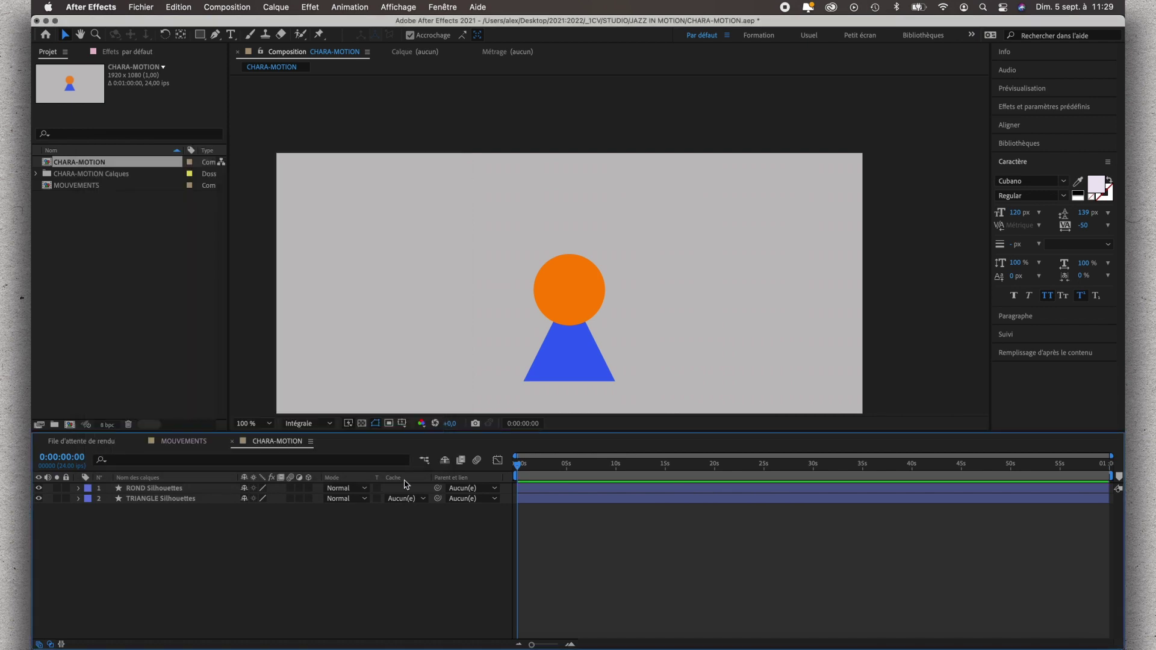
left_click(587, 282)
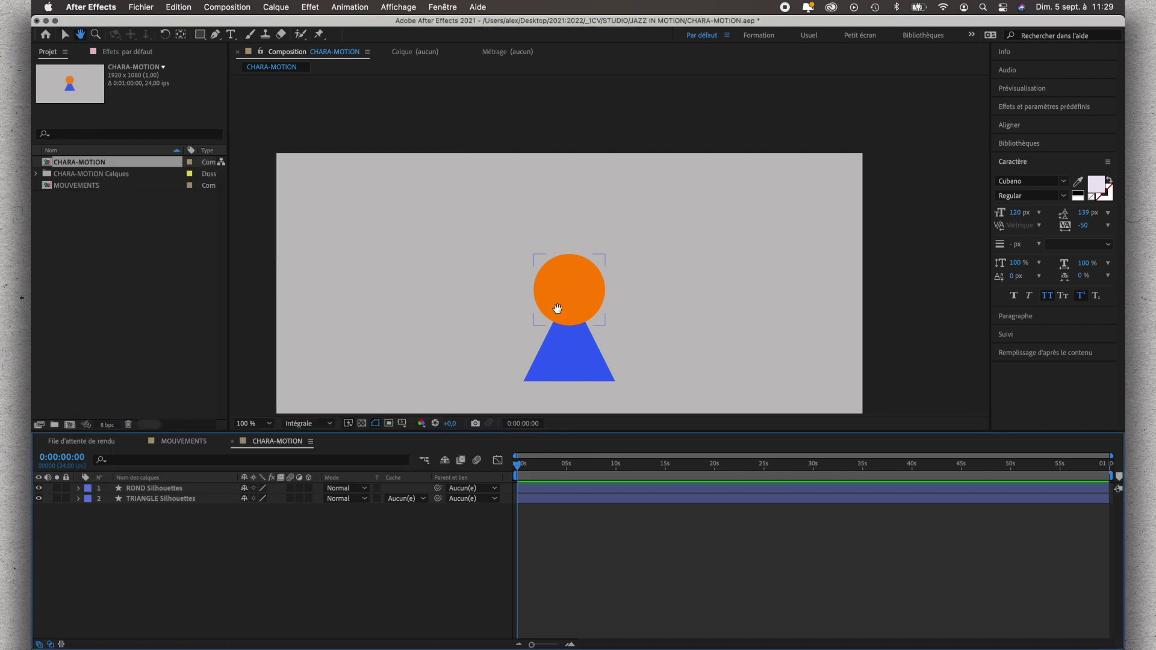
mouse_move(557, 307)
left_mouse_down()
mouse_move(590, 198)
mouse_move(590, 230)
left_mouse_up()
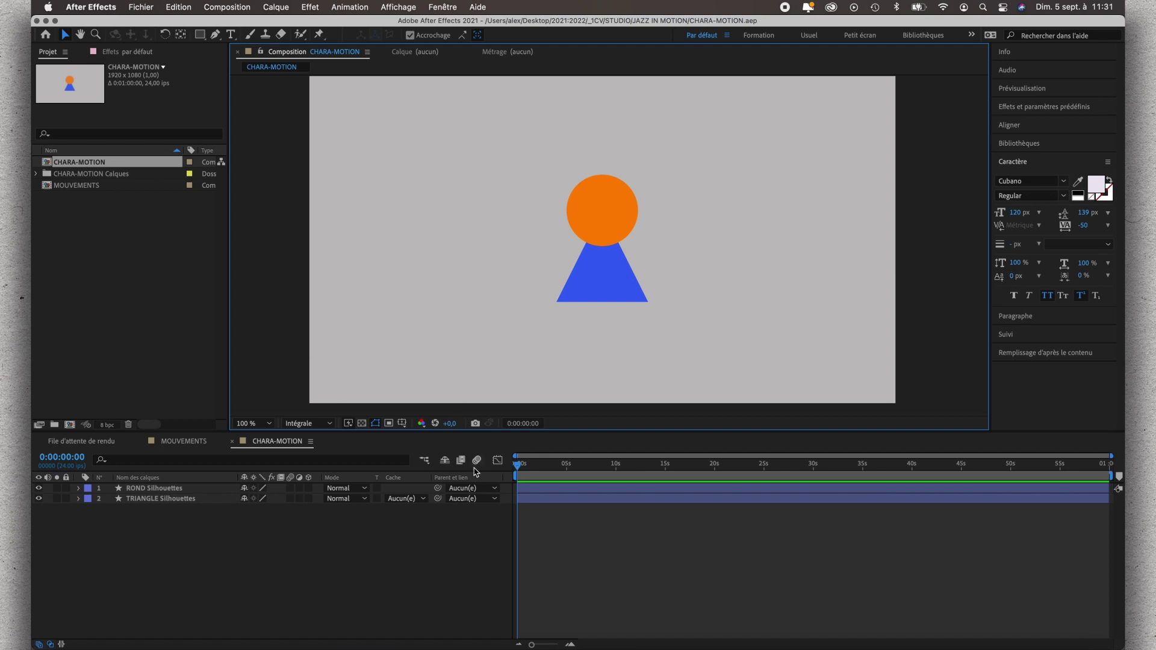
- Rename the shape layers TRIANGLE and ROND by removing ' Silhouettes'
left_click(196, 499)
left_click(196, 499)
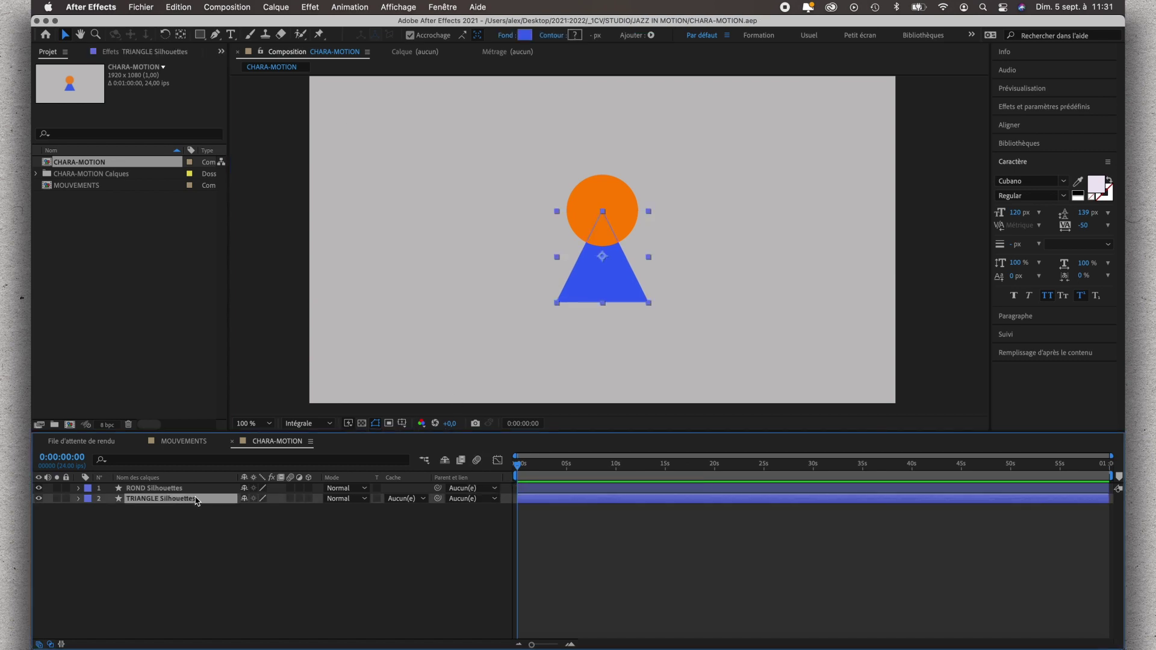
key("Return")
key("BackSpace")
type("TRIANGLE")
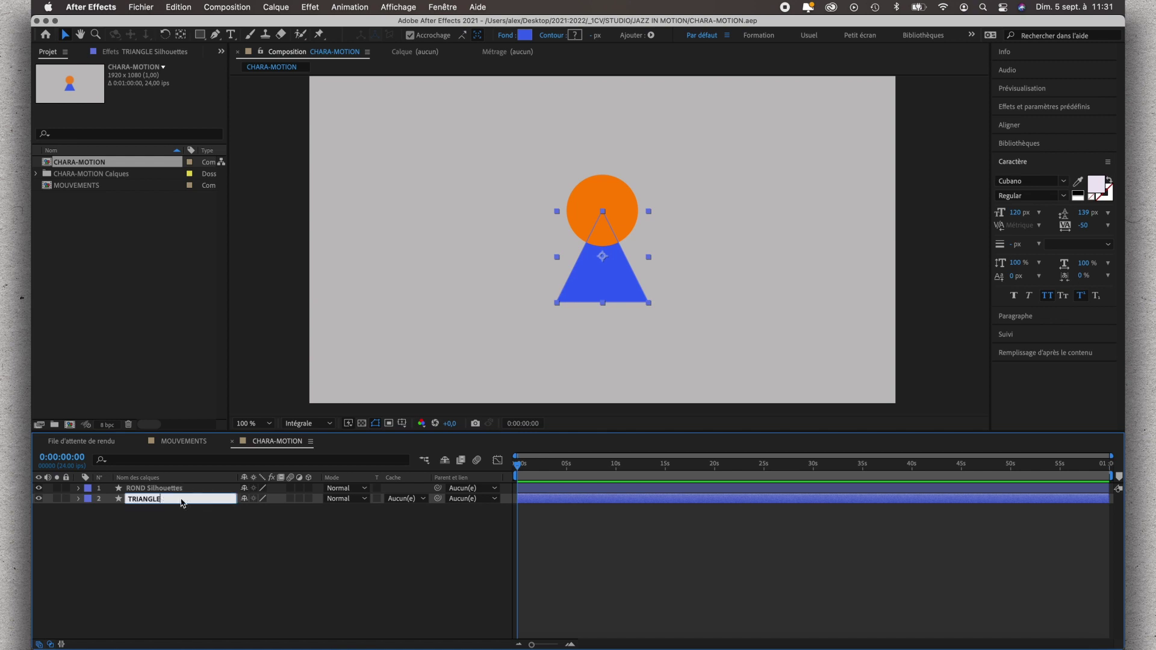
left_click(190, 489)
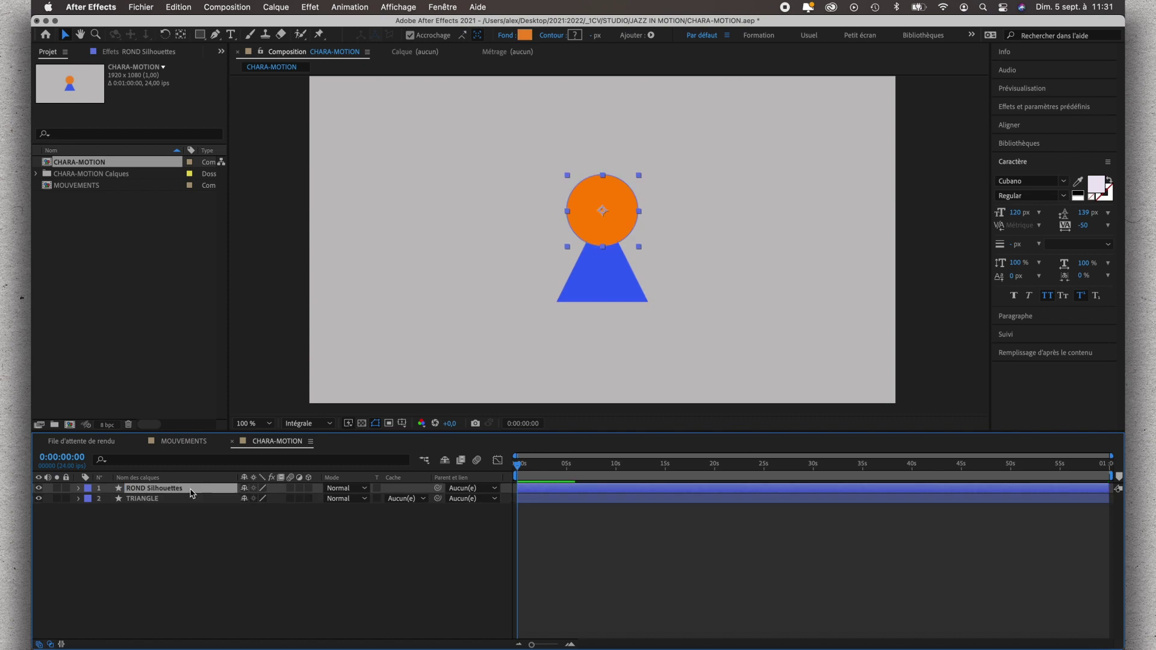
key("Return")
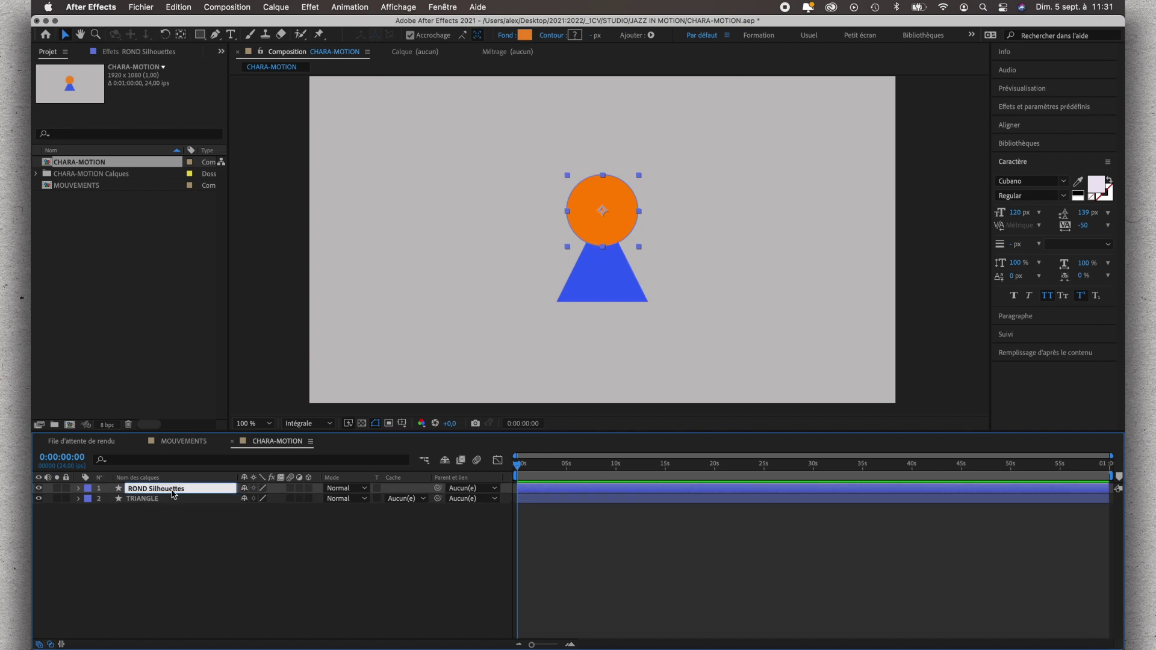
key("BackSpace")
key("BackSpace")
key("BackSpace")
key("Return")
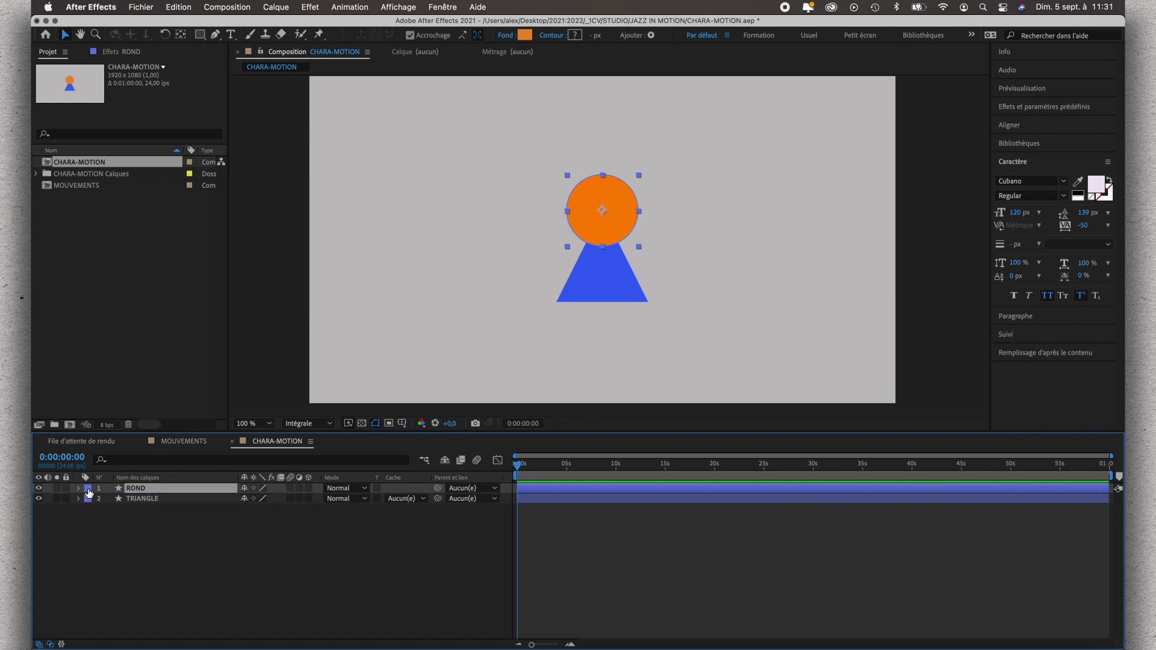
- Change the ROND layer's label colour to orange
left_click(88, 490)
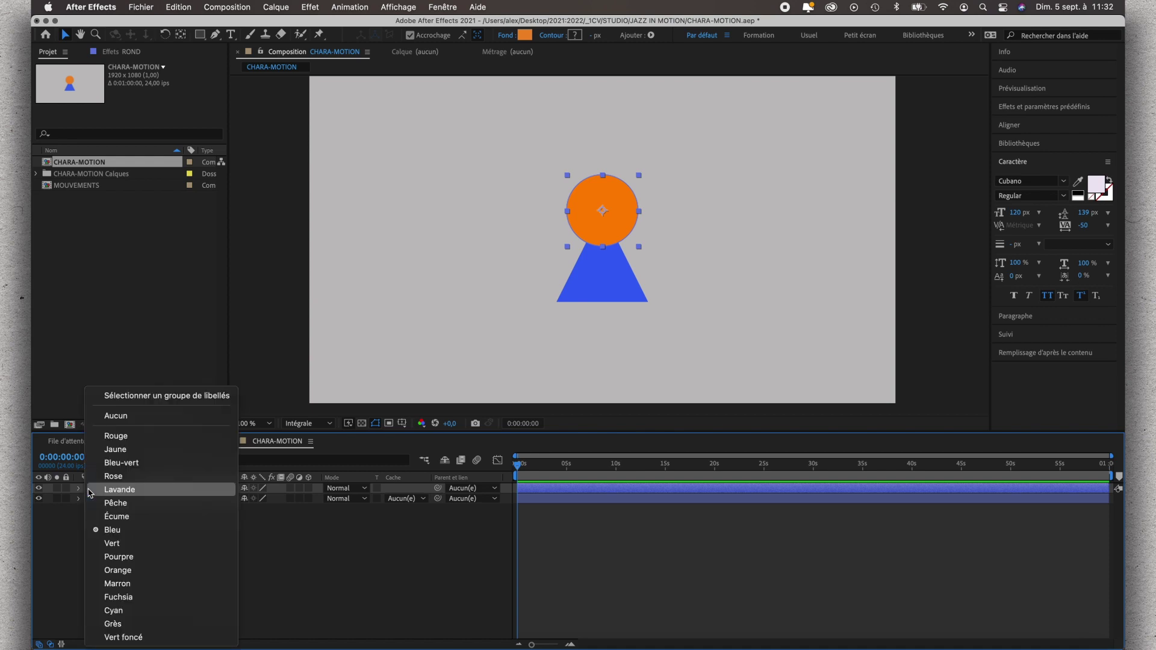
left_click(118, 571)
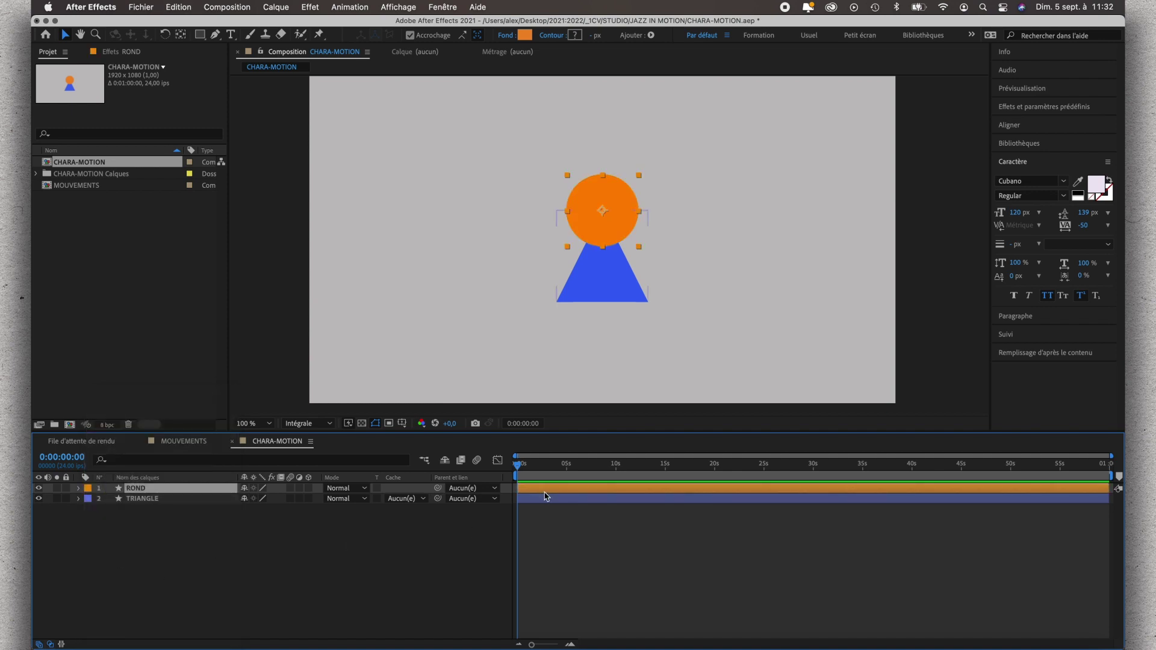
left_click(201, 500)
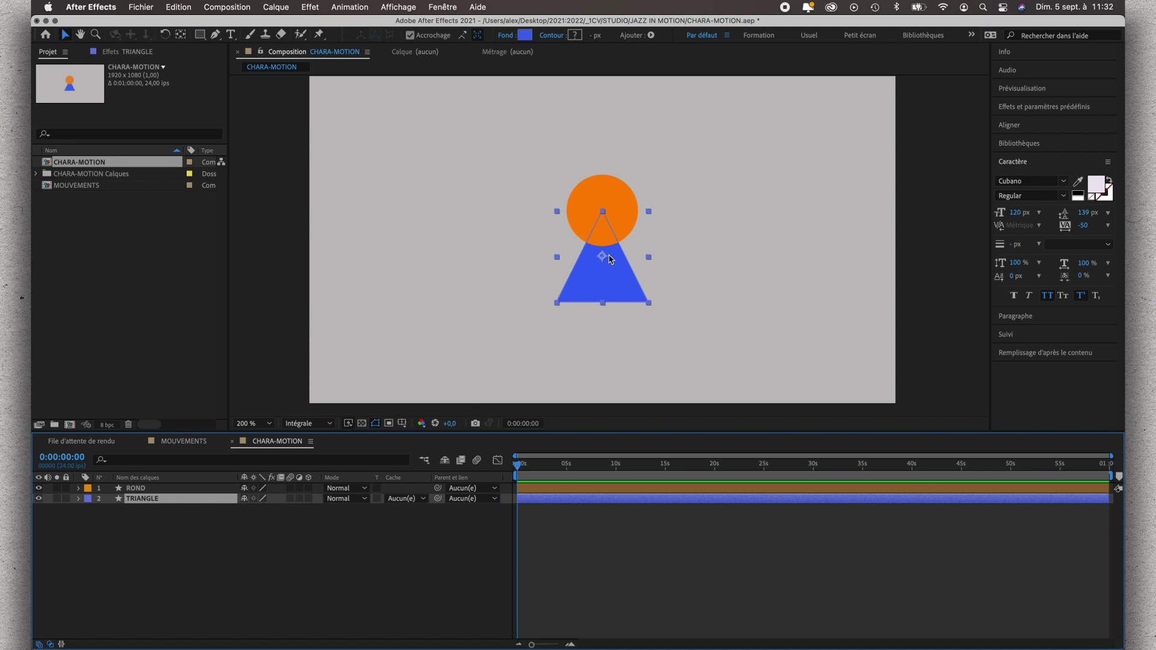
- With Pan Behind and snapping off, move the triangle's and circle's anchor points to their bottom edges
scroll(610, 259, "up", 2)
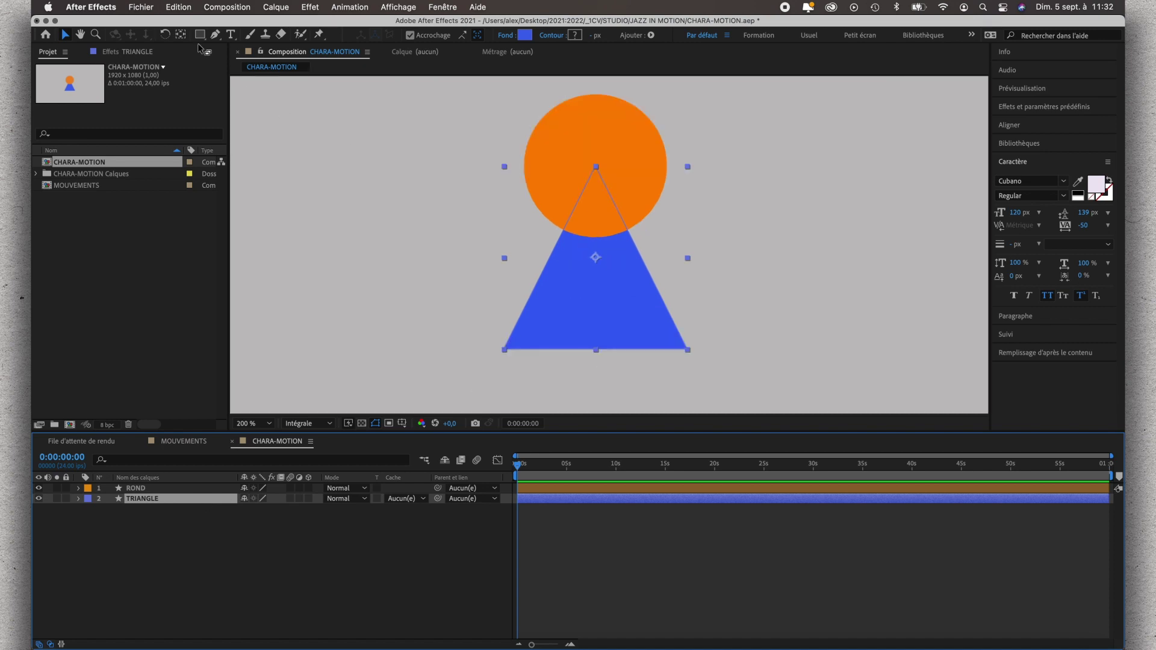
left_click(181, 35)
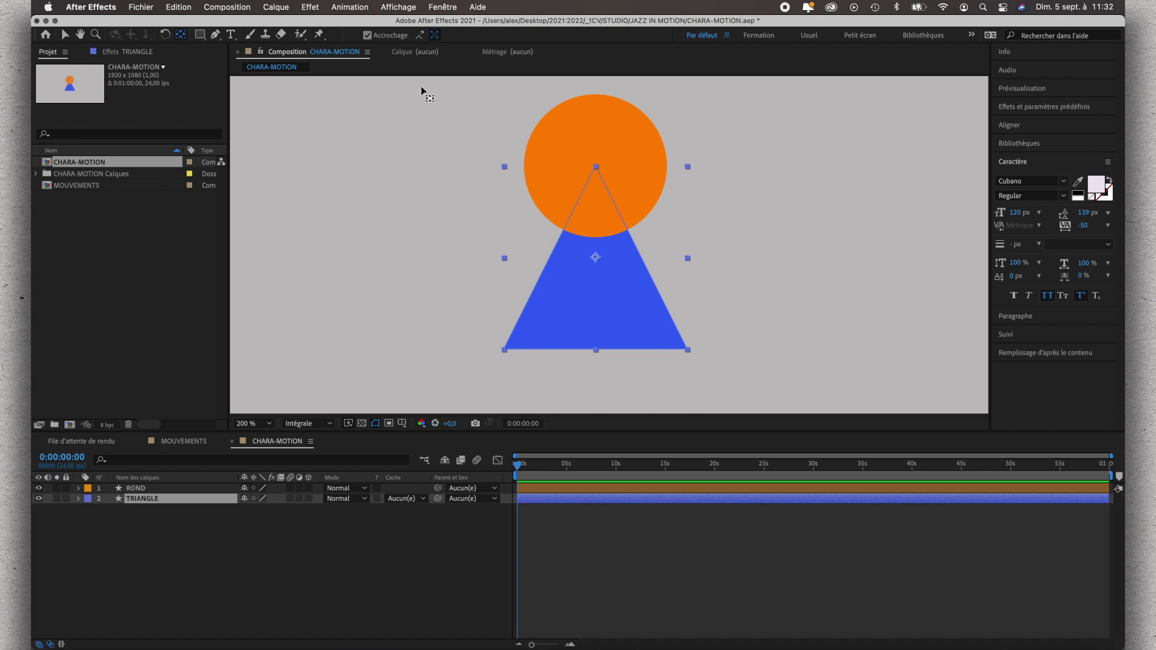
left_click(368, 35)
left_click_drag(596, 258, 598, 344)
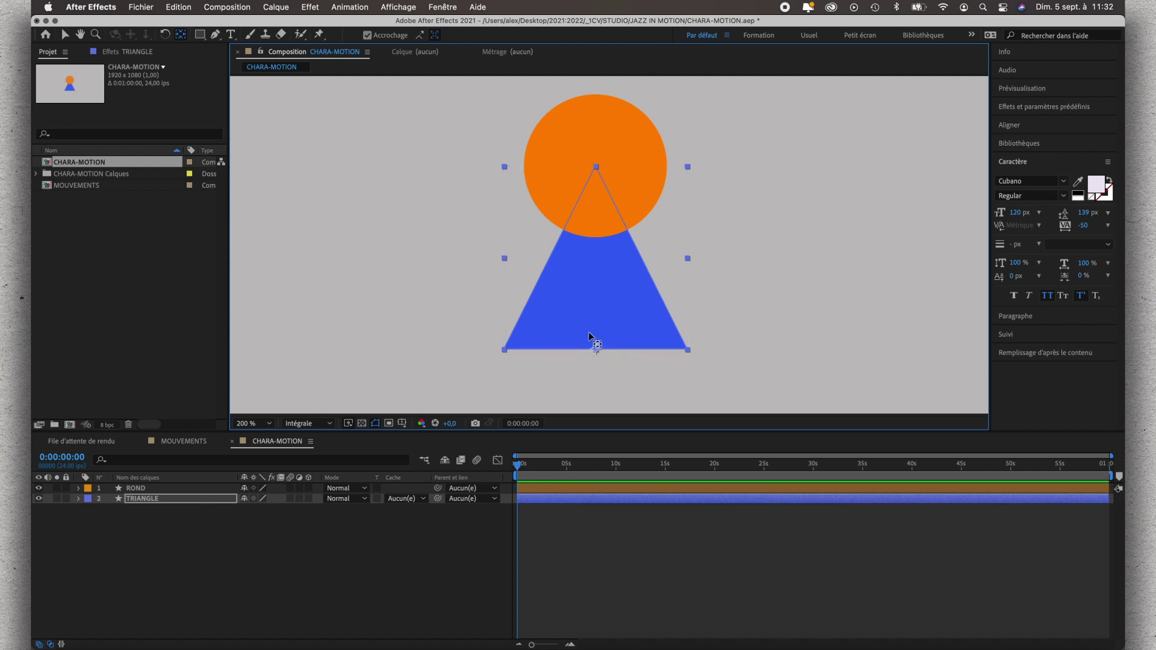
left_click(187, 489)
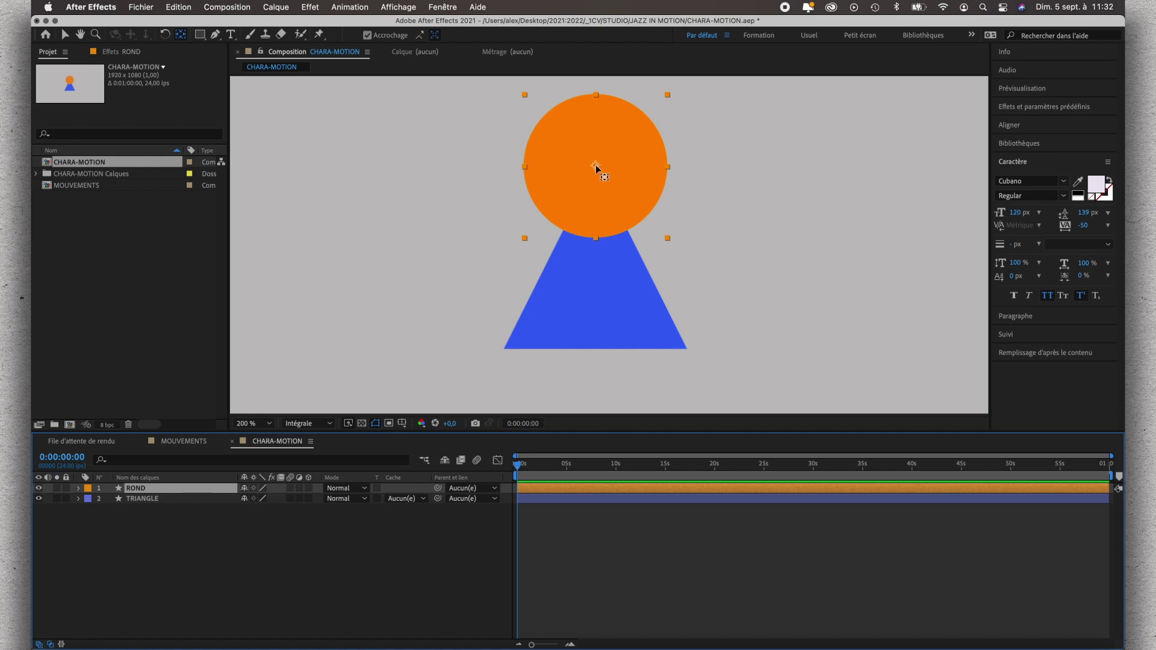
left_click_drag(595, 165, 596, 237)
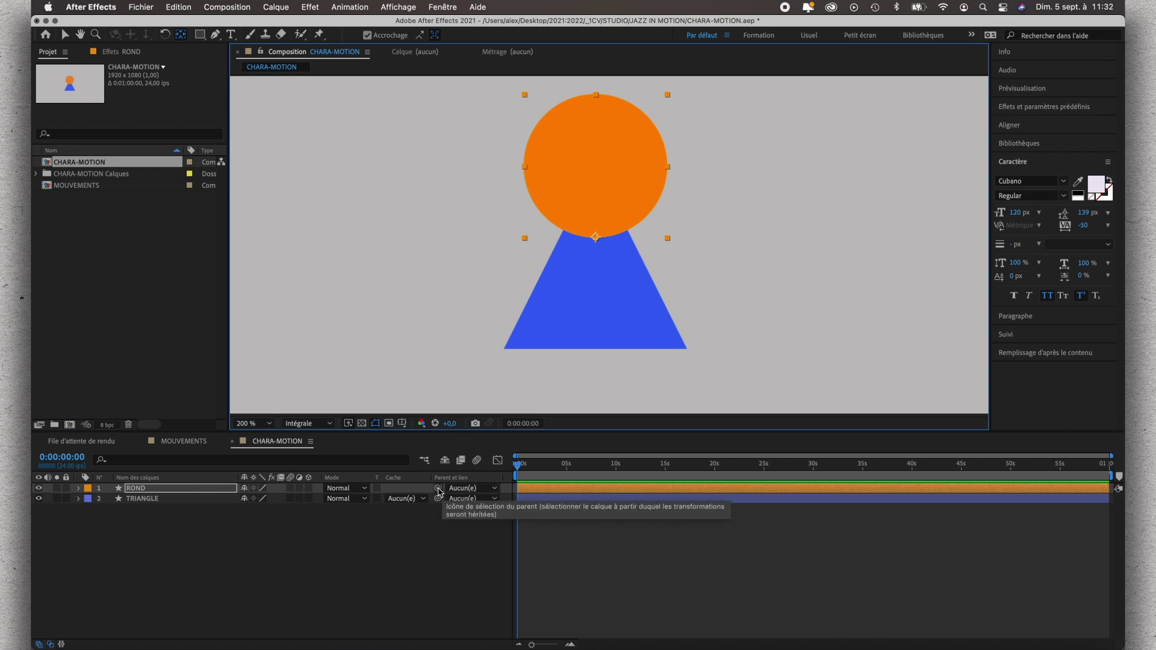
- Parent ROND to TRIANGLE and drag the triangle to confirm the circle follows
left_click_drag(438, 490, 382, 502)
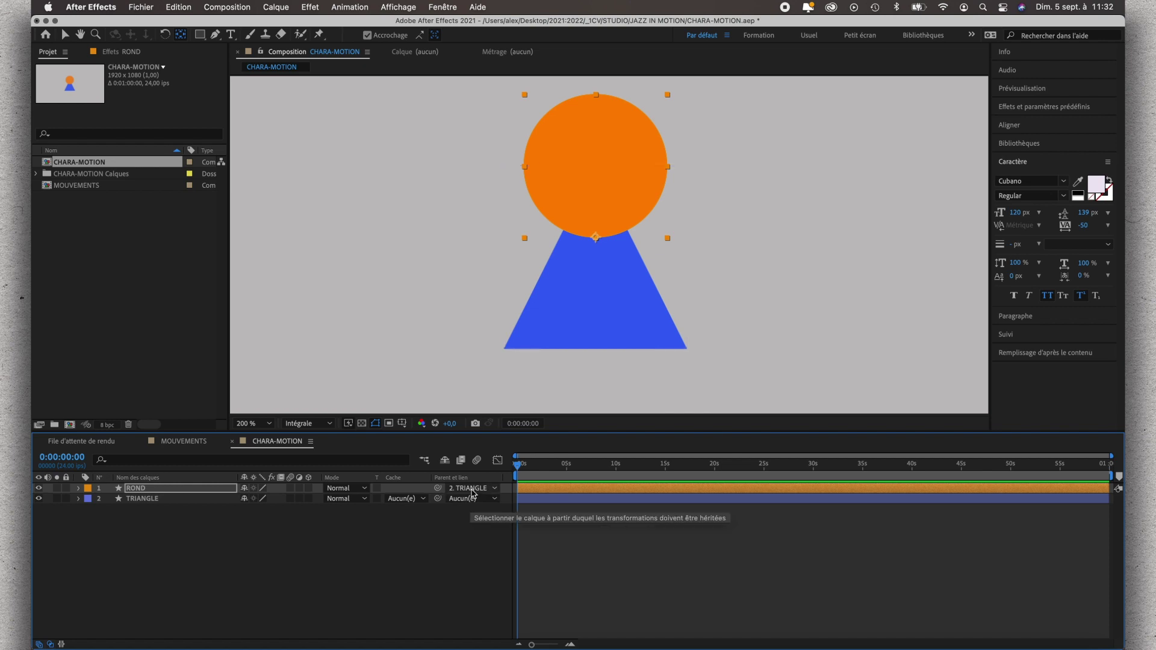
left_click(172, 500)
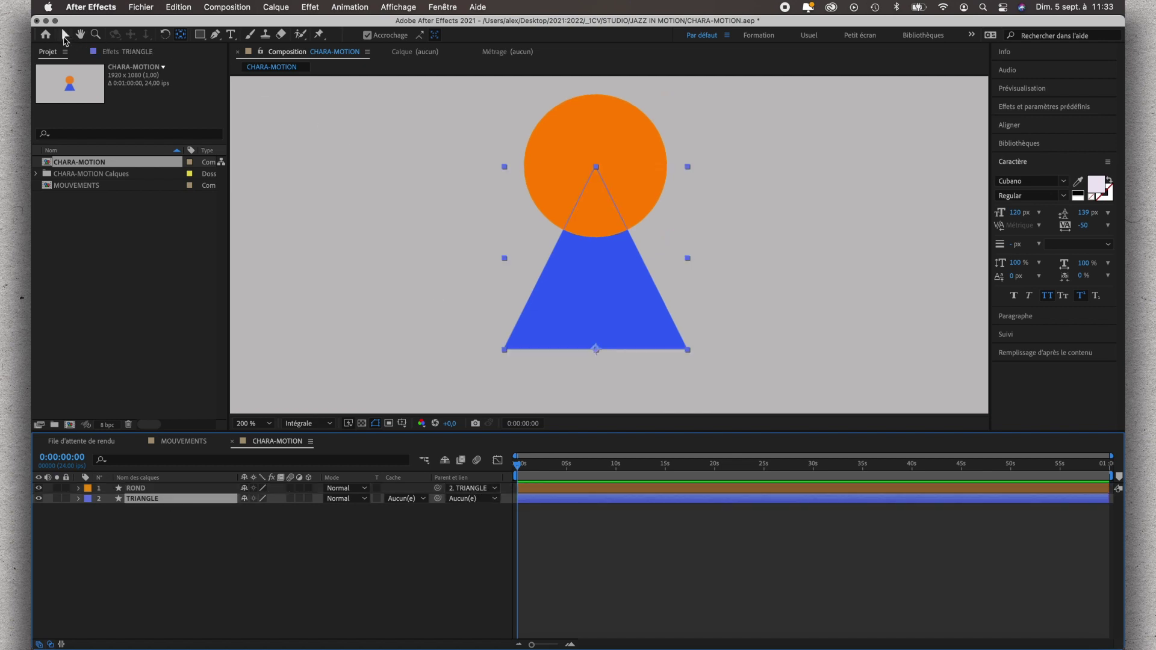
left_click(65, 36)
left_click(602, 312)
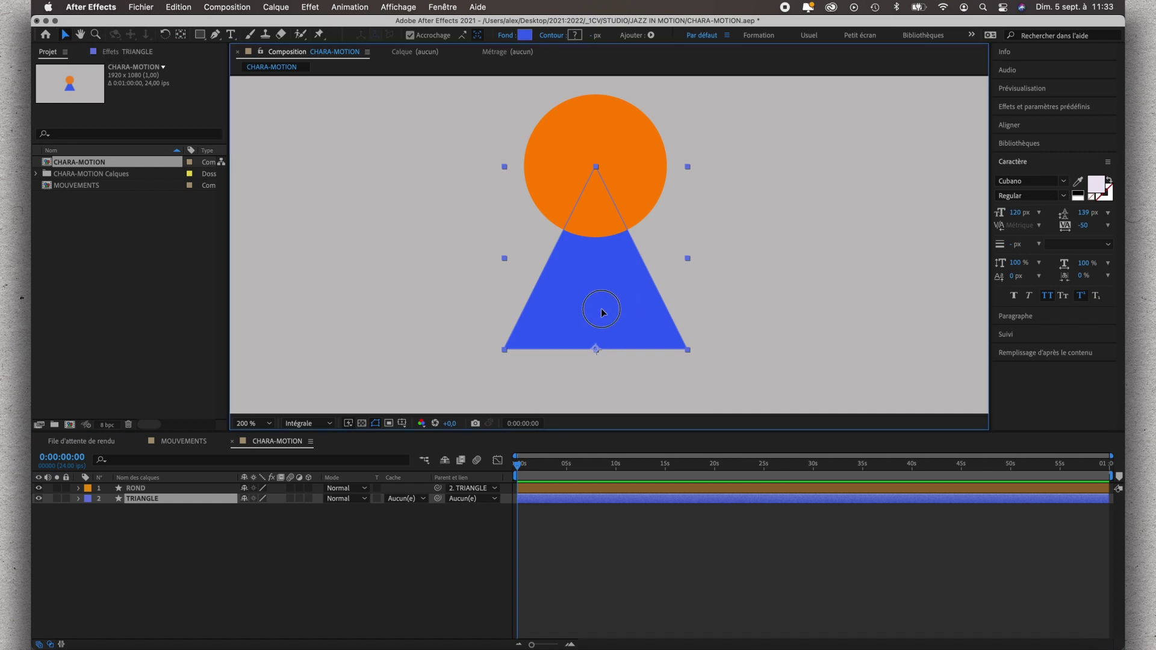
mouse_move(602, 312)
left_mouse_down()
mouse_move(744, 322)
mouse_move(526, 287)
left_mouse_up()
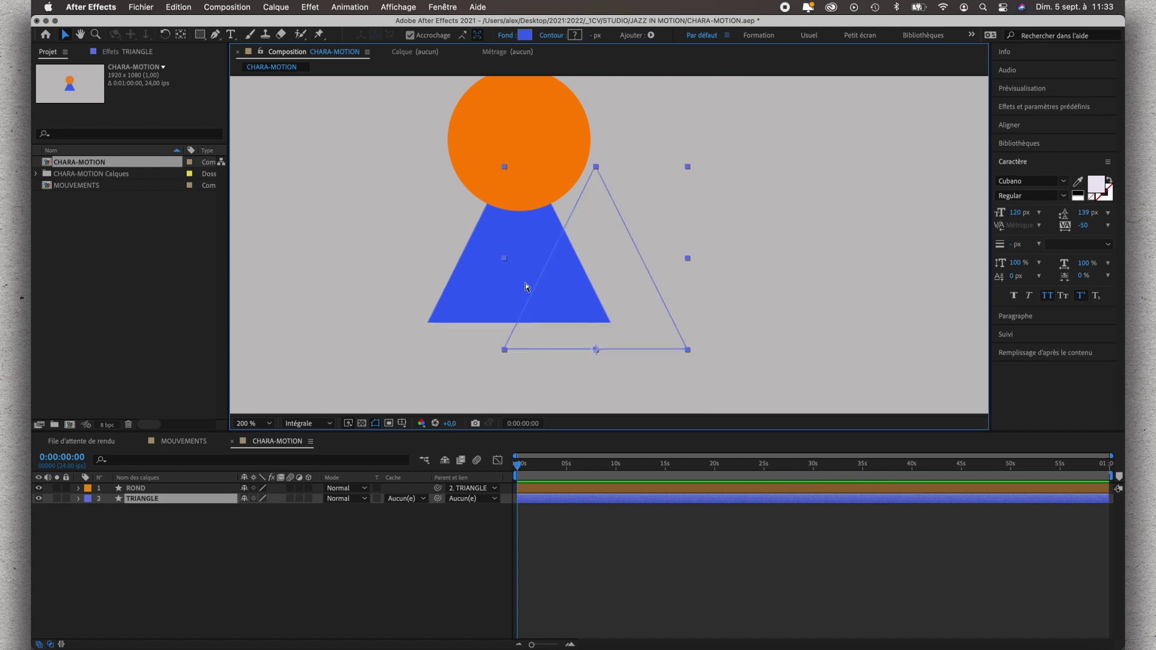